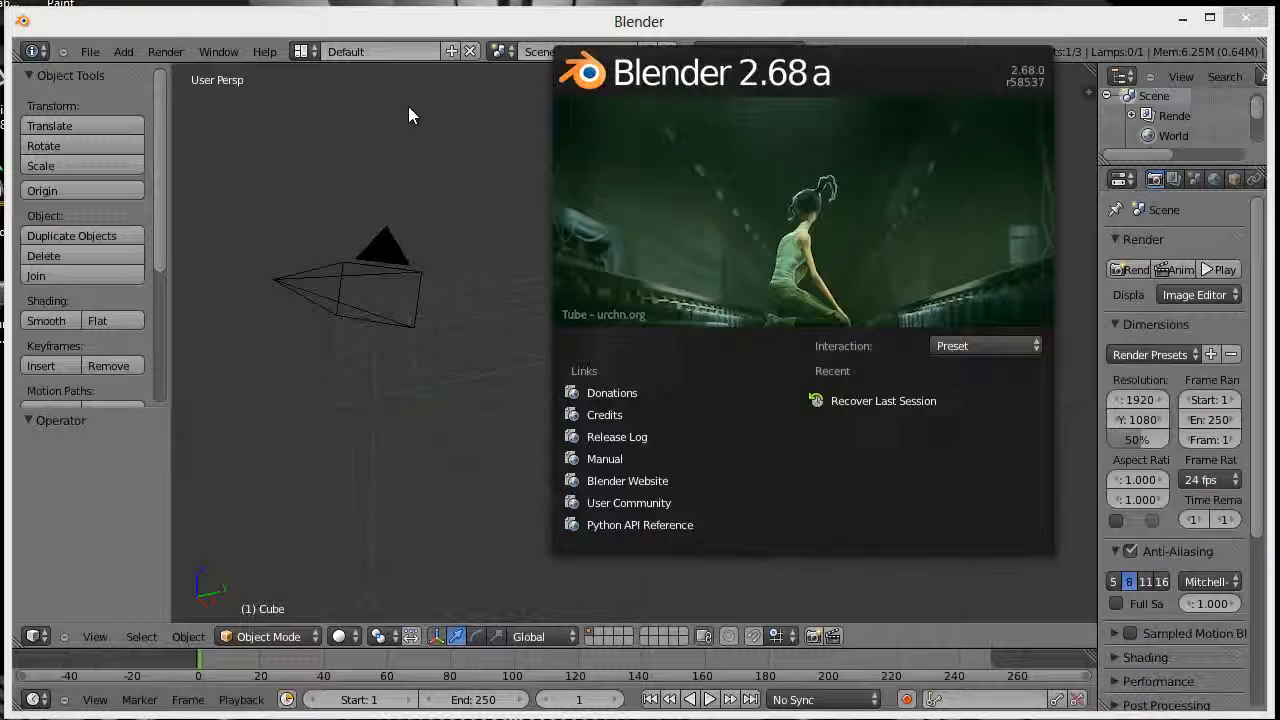
- Dismiss the splash screen and select the camera, the lamp and the cube in turn
{"action": "left_click", "coordinate": [455, 185]}
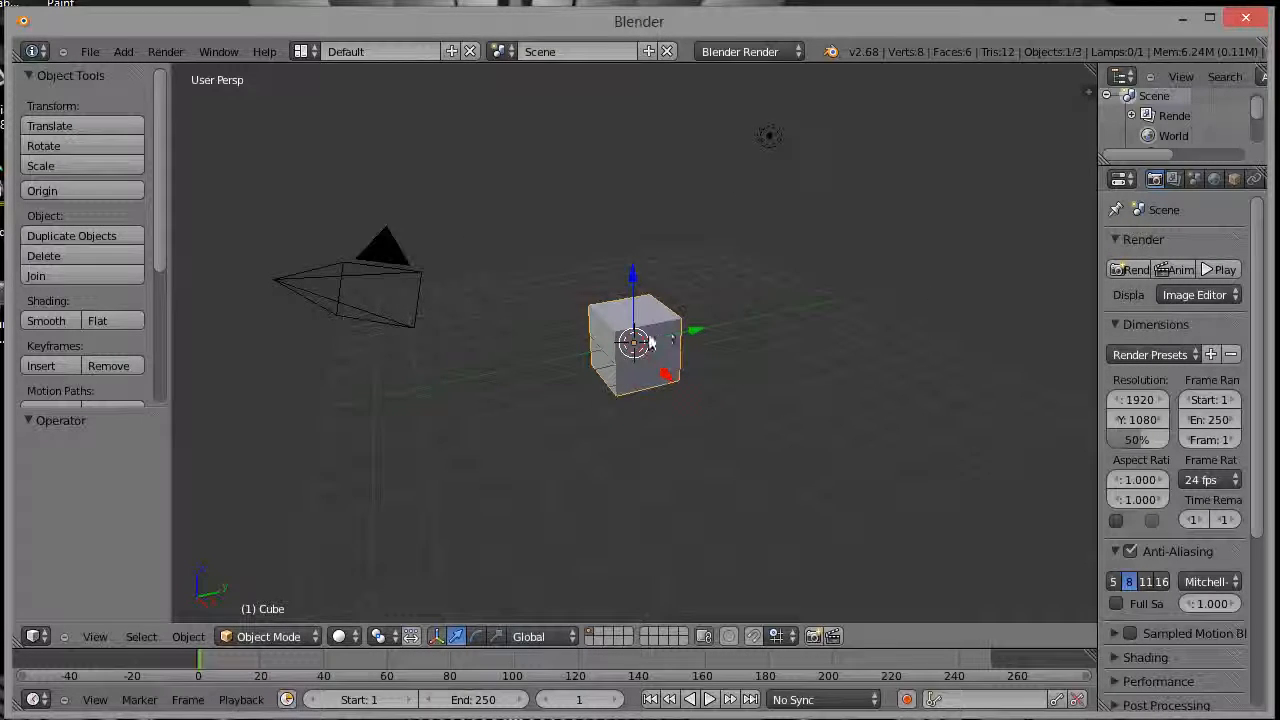
{"action": "right_click", "coordinate": [378, 287]}
{"action": "right_click", "coordinate": [771, 135]}
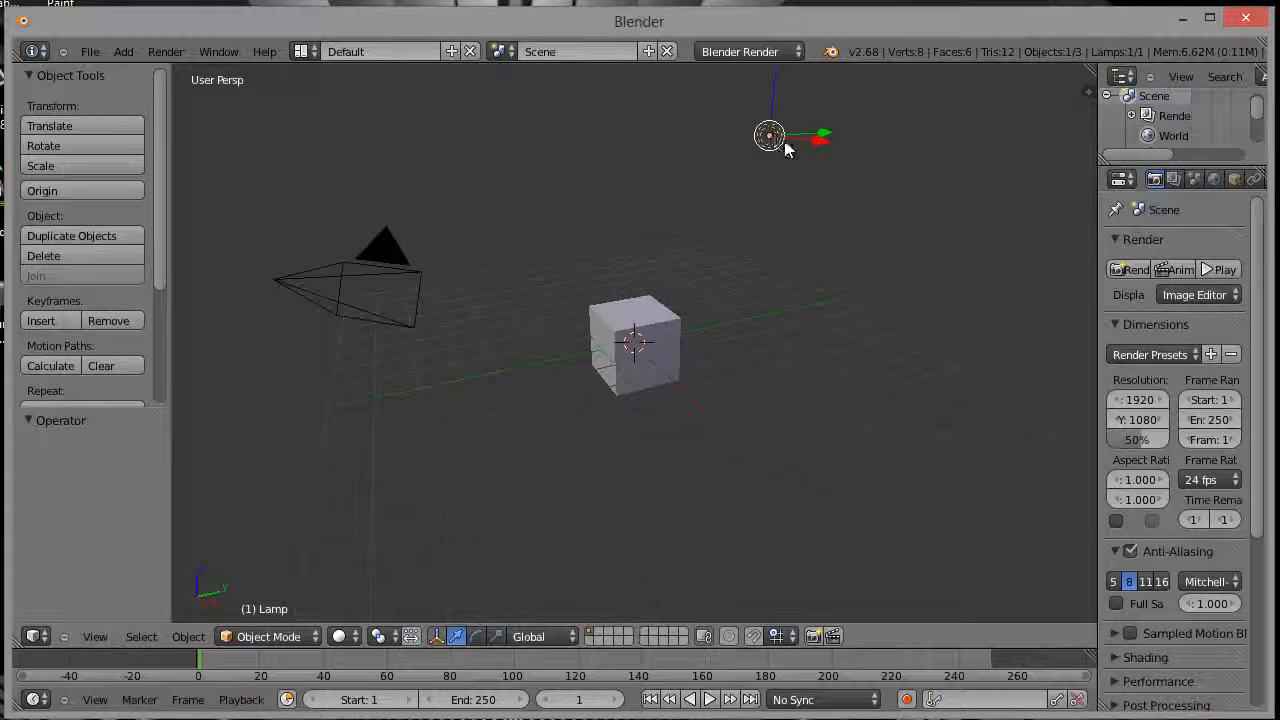
{"action": "right_click", "coordinate": [660, 330]}
{"action": "right_click", "coordinate": [407, 279]}
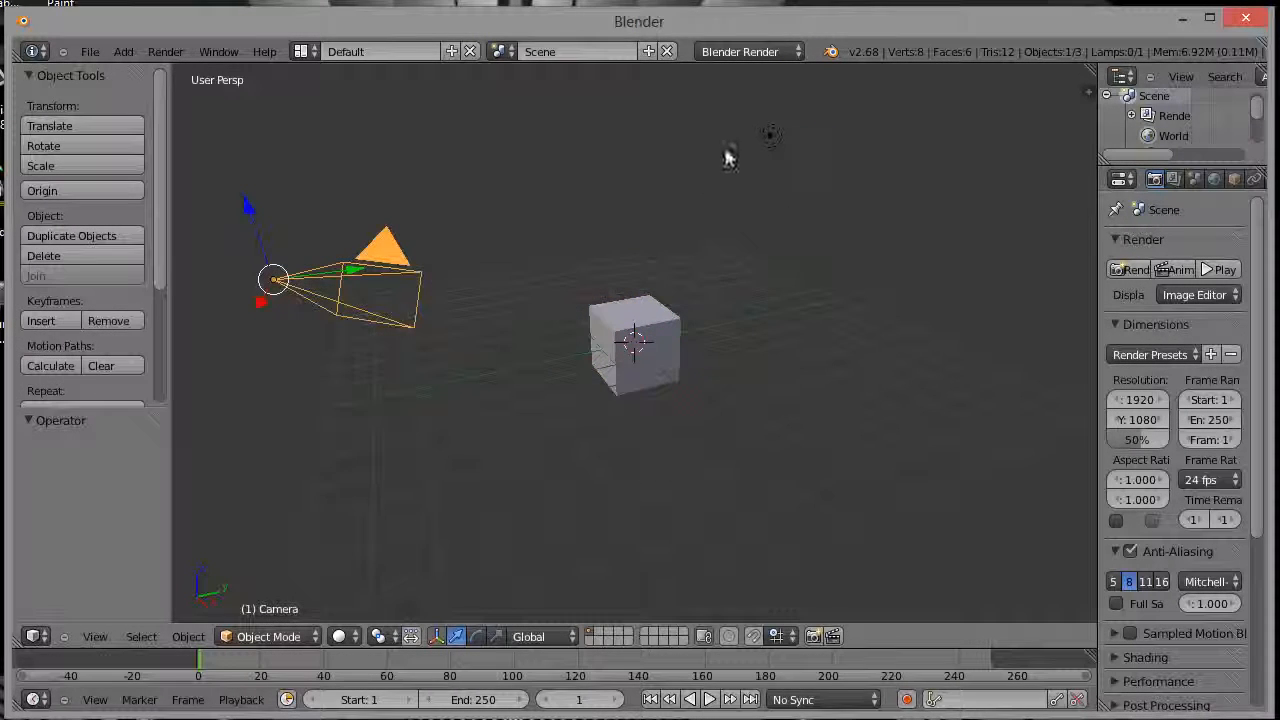
{"action": "right_click", "coordinate": [768, 137]}
{"action": "right_click", "coordinate": [672, 320]}
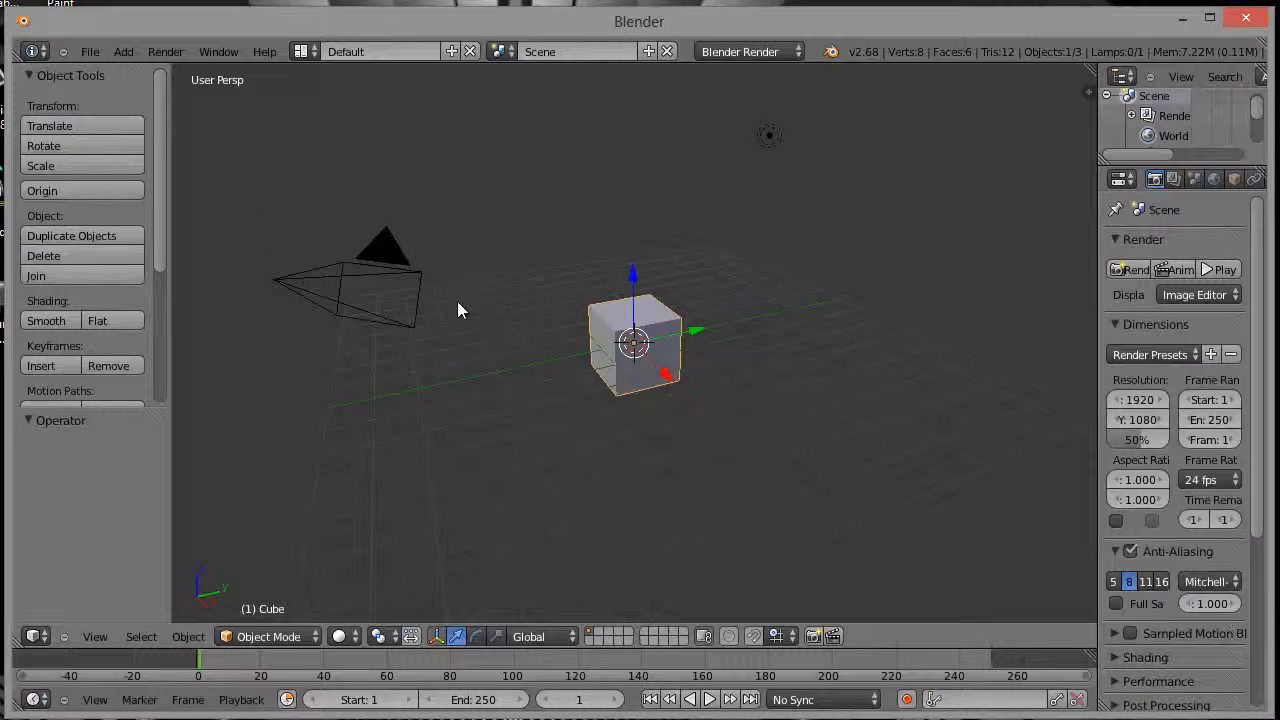
{"action": "right_click", "coordinate": [445, 304]}
{"action": "right_click", "coordinate": [768, 134]}
- Move the cube about -0.16 along the Z axis and about -0.79 along the X axis
{"action": "right_click", "coordinate": [651, 358]}
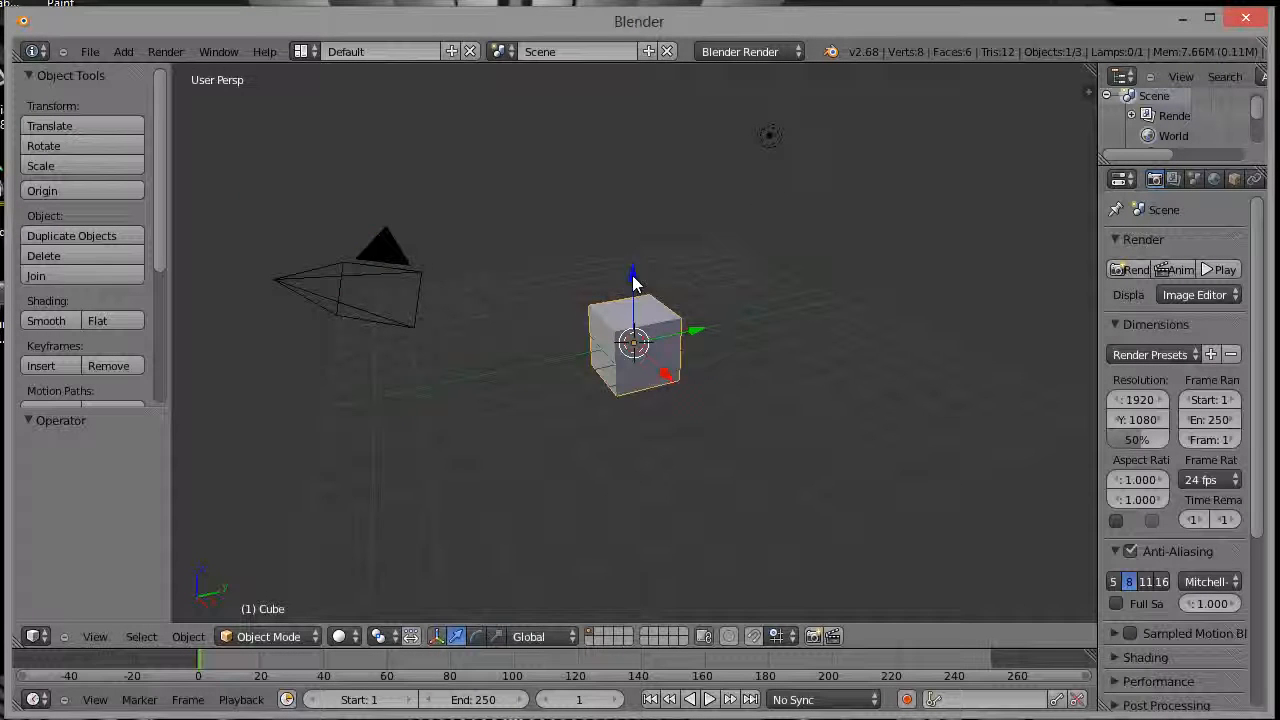
{"action": "mouse_move", "coordinate": [633, 283]}
{"action": "left_mouse_down"}
{"action": "mouse_move", "coordinate": [634, 257]}
{"action": "mouse_move", "coordinate": [631, 287]}
{"action": "left_mouse_up"}
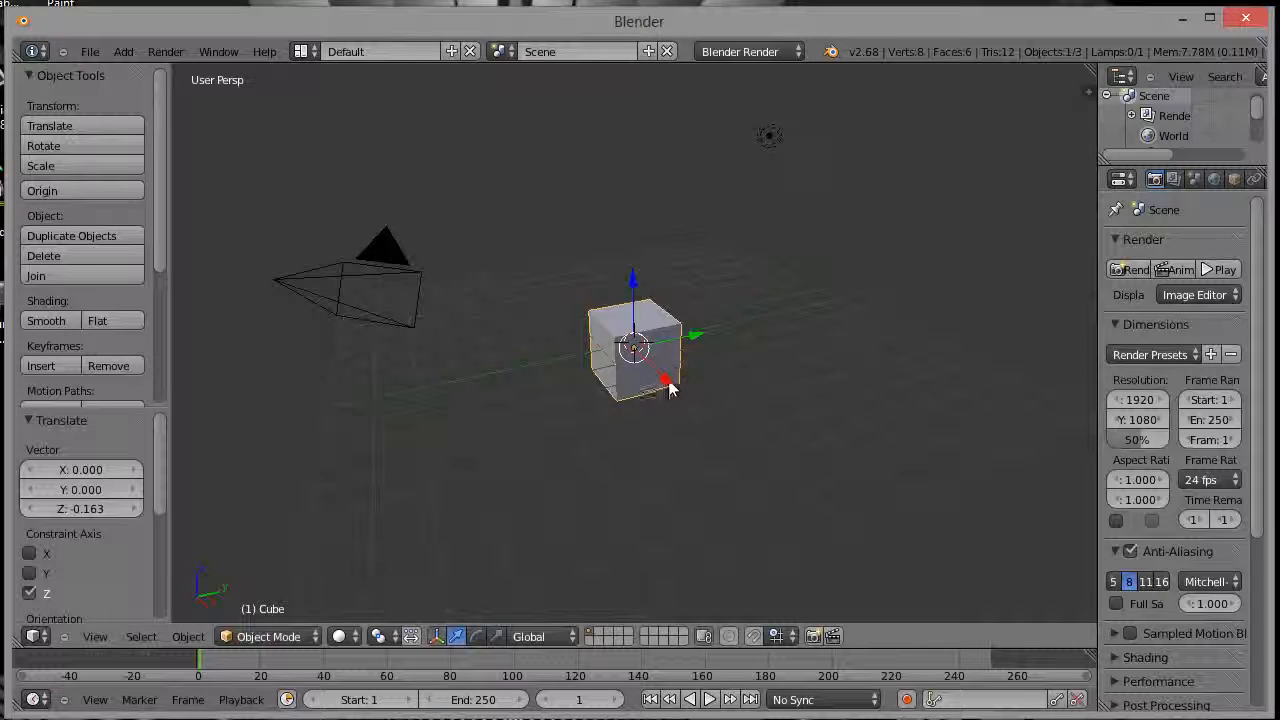
{"action": "mouse_move", "coordinate": [670, 389]}
{"action": "left_mouse_down"}
{"action": "mouse_move", "coordinate": [680, 394]}
{"action": "mouse_move", "coordinate": [662, 372]}
{"action": "left_mouse_up"}
- Move the camera about 0.11 along the X axis and the lamp about -0.37 along the X axis
{"action": "right_click", "coordinate": [355, 287]}
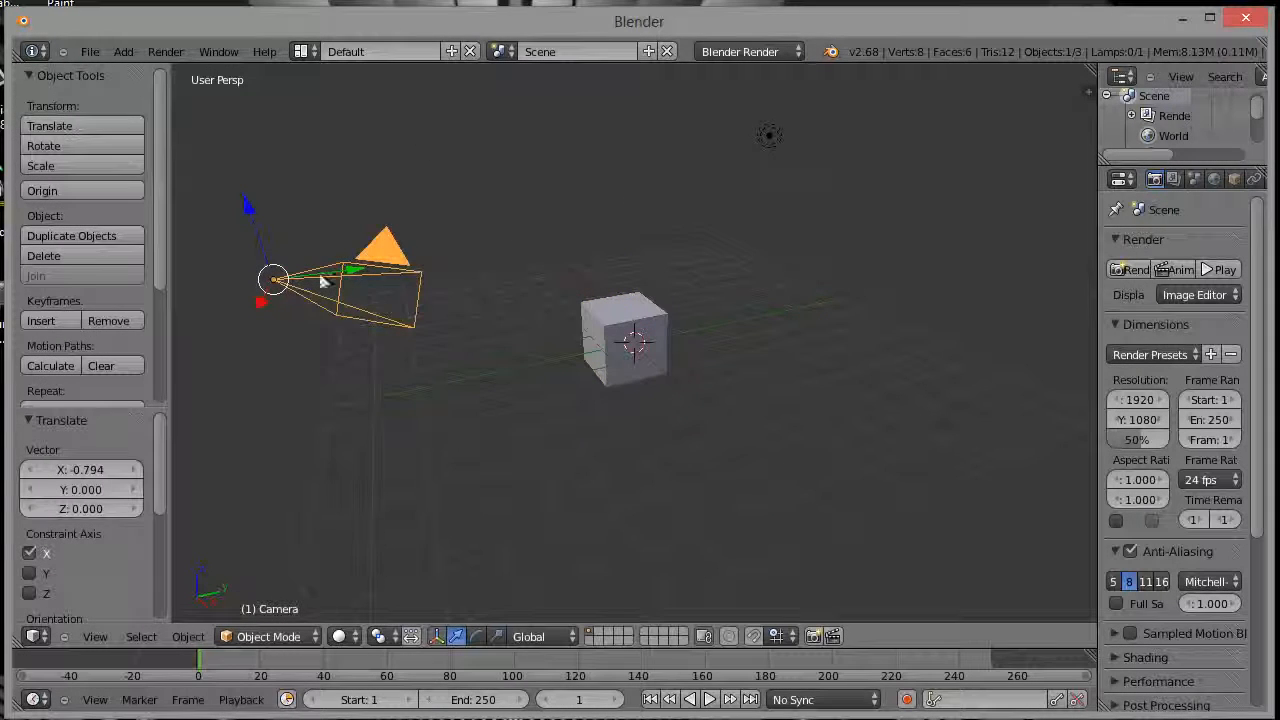
{"action": "mouse_move", "coordinate": [264, 301]}
{"action": "left_mouse_down"}
{"action": "mouse_move", "coordinate": [271, 293]}
{"action": "mouse_move", "coordinate": [257, 309]}
{"action": "left_mouse_up"}
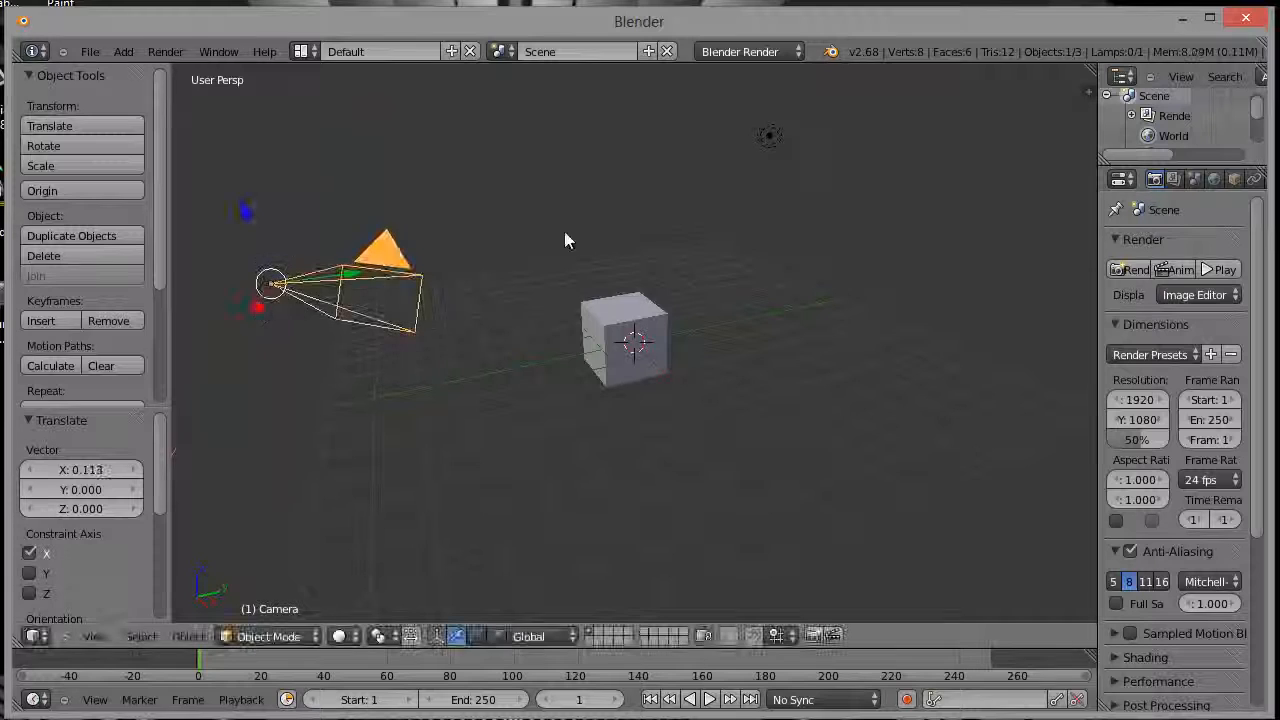
{"action": "right_click", "coordinate": [766, 138]}
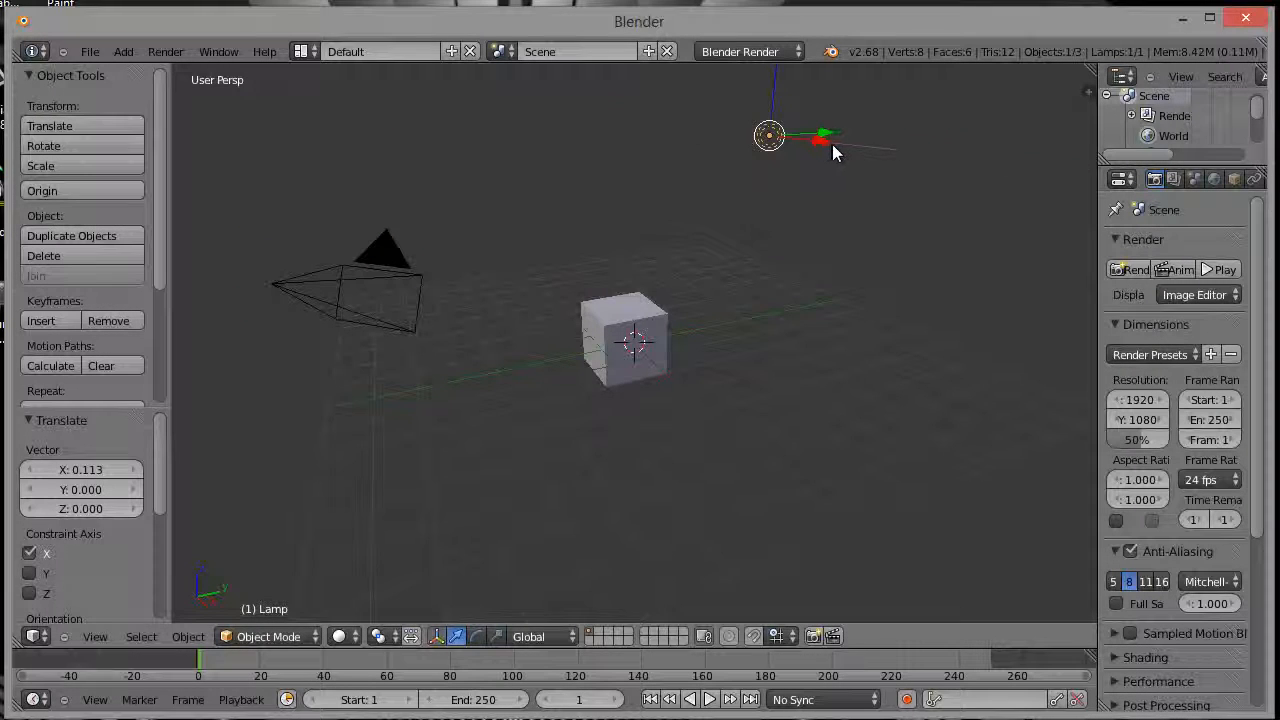
{"action": "left_click_drag", "start_coordinate": [832, 144], "coordinate": [811, 157]}
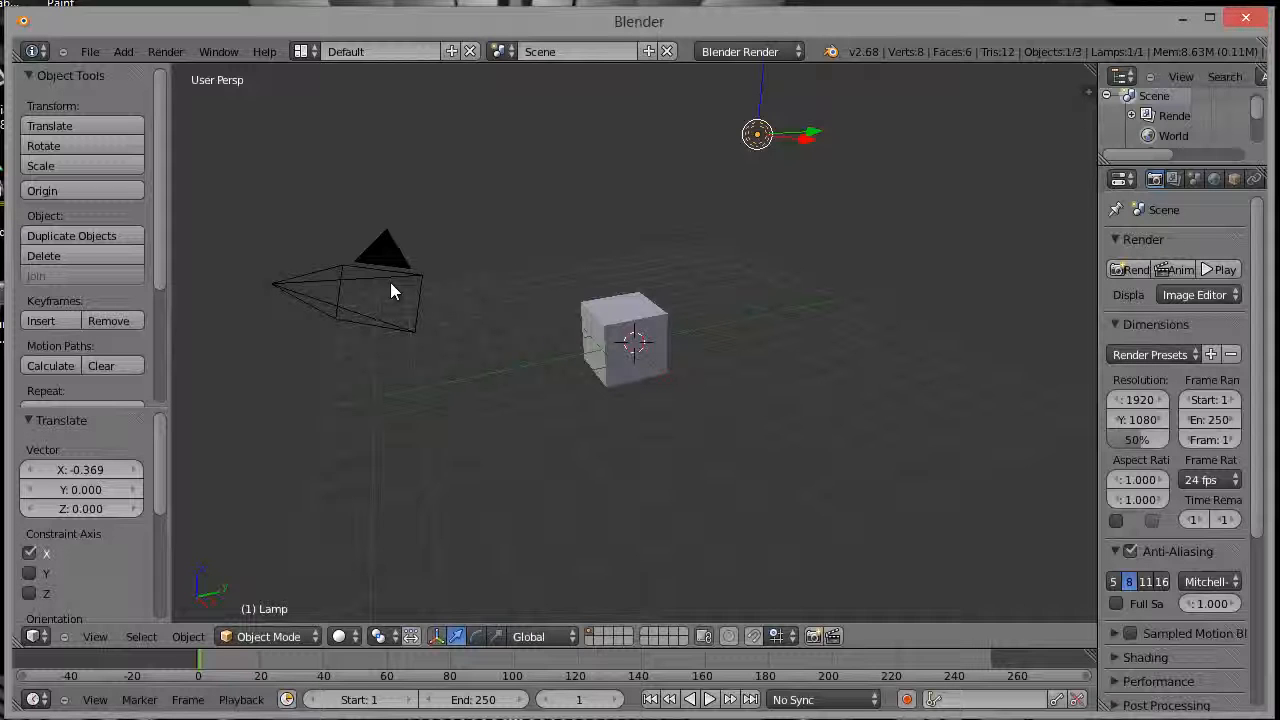
- Select the cube, render the current frame and return to the 3D view
{"action": "left_click", "coordinate": [615, 338]}
{"action": "right_click", "coordinate": [618, 343]}
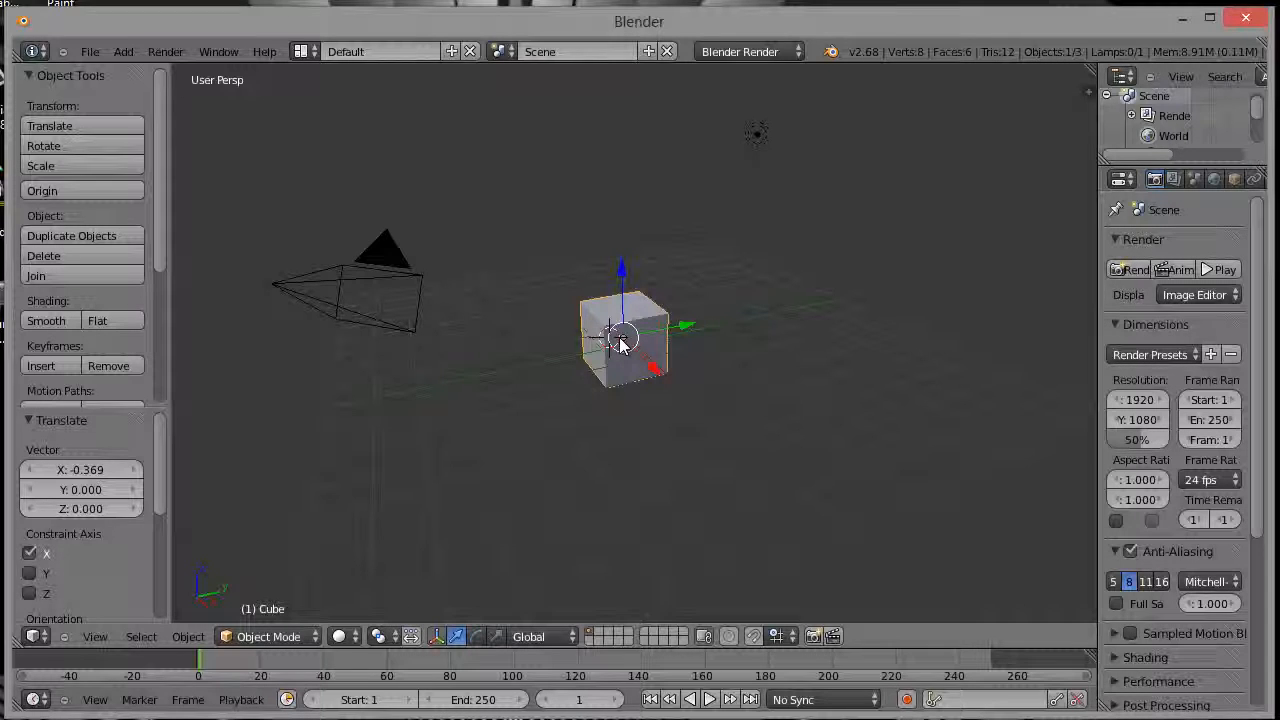
{"action": "key", "text": "F12"}
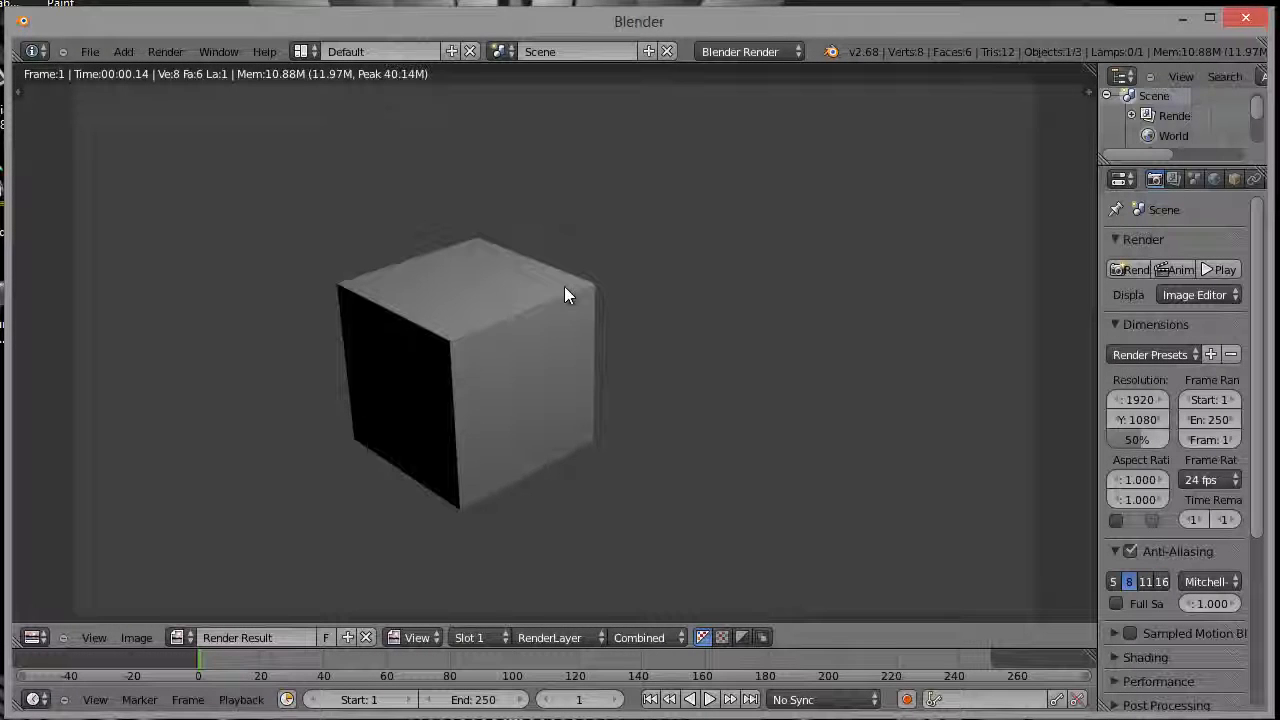
{"action": "key", "text": "Escape"}
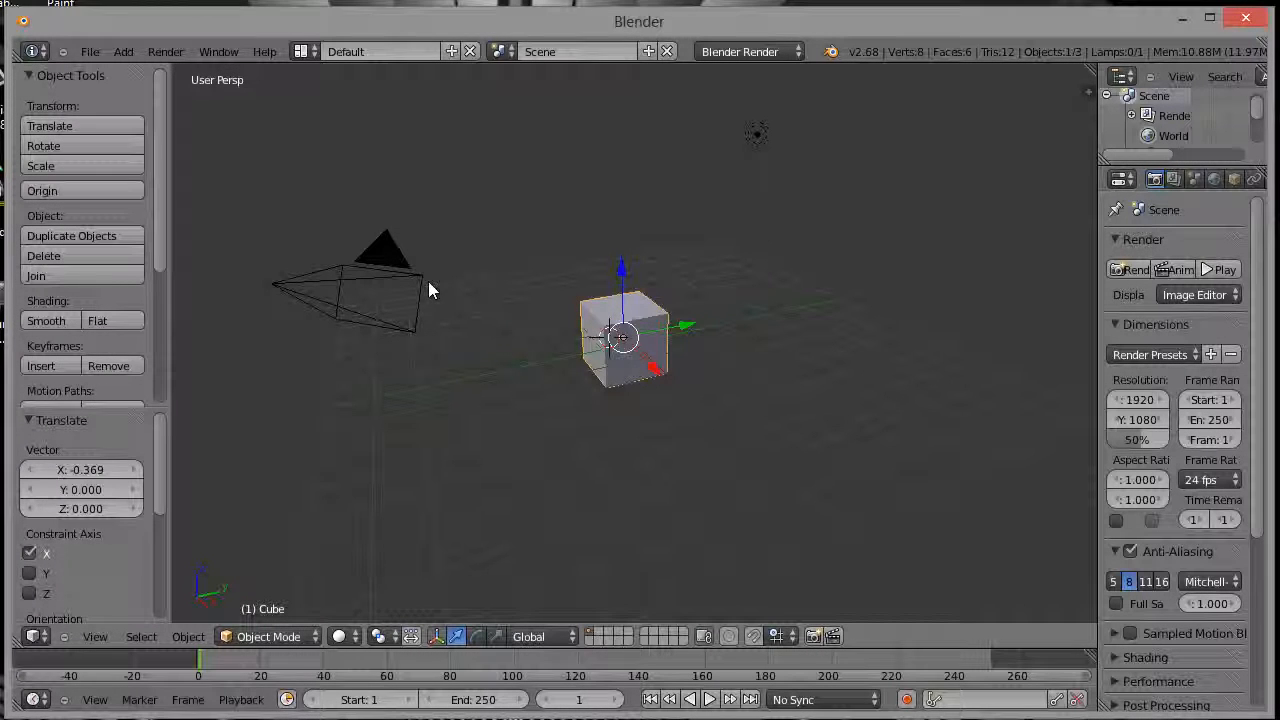
- Test-render with the camera moved about -1.79 along the X axis, and shift the camera back about 0.86 along X
{"action": "right_click", "coordinate": [401, 286]}
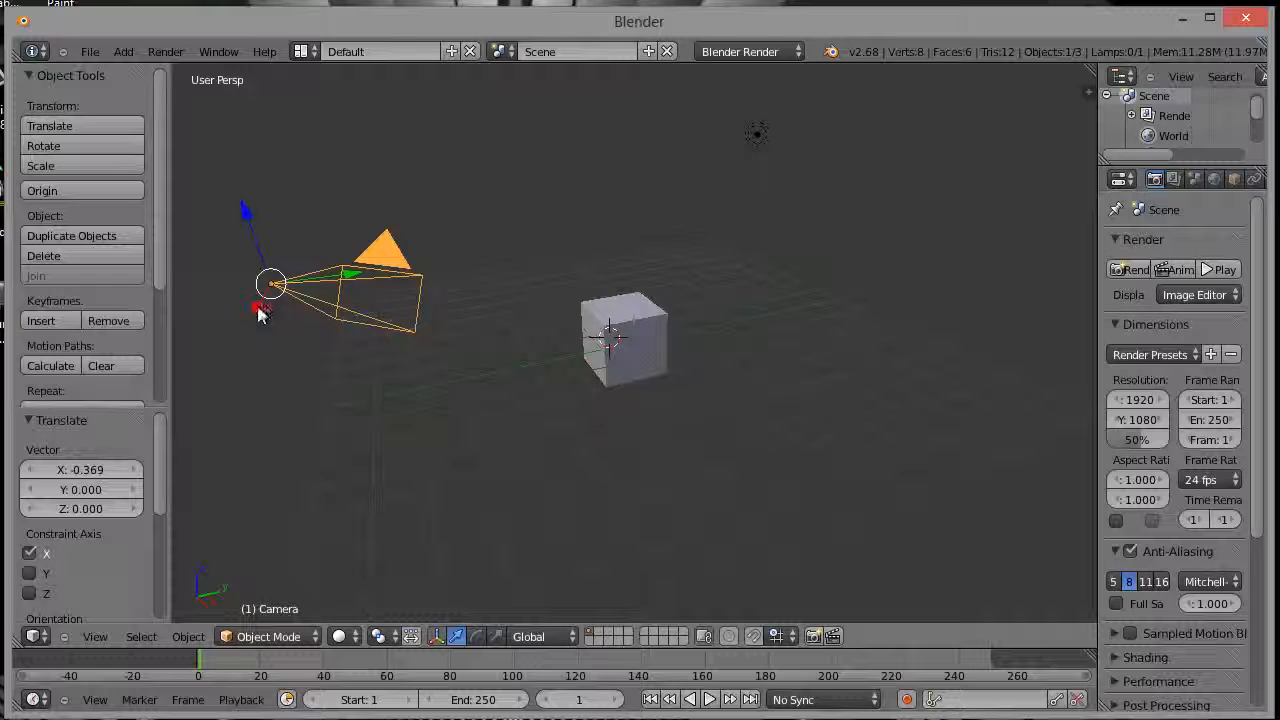
{"action": "key", "text": "g"}
{"action": "left_click", "coordinate": [289, 257]}
{"action": "key", "text": "F12"}
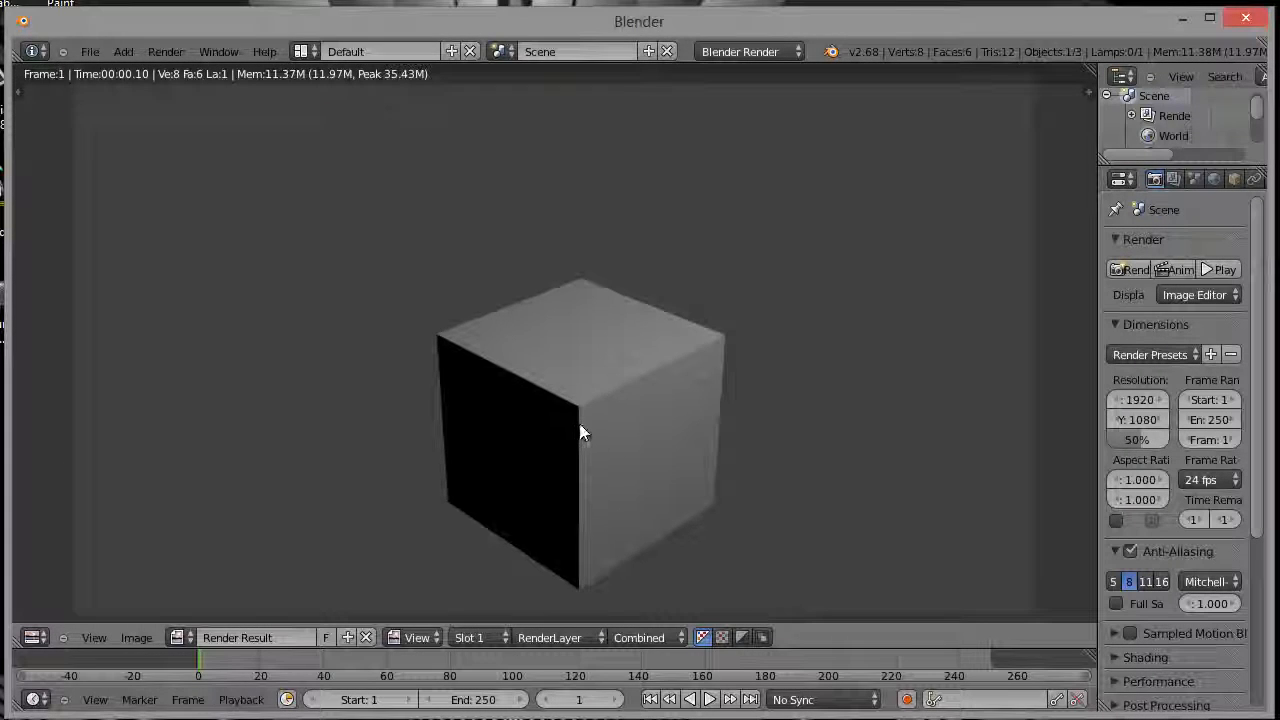
{"action": "key", "text": "Escape"}
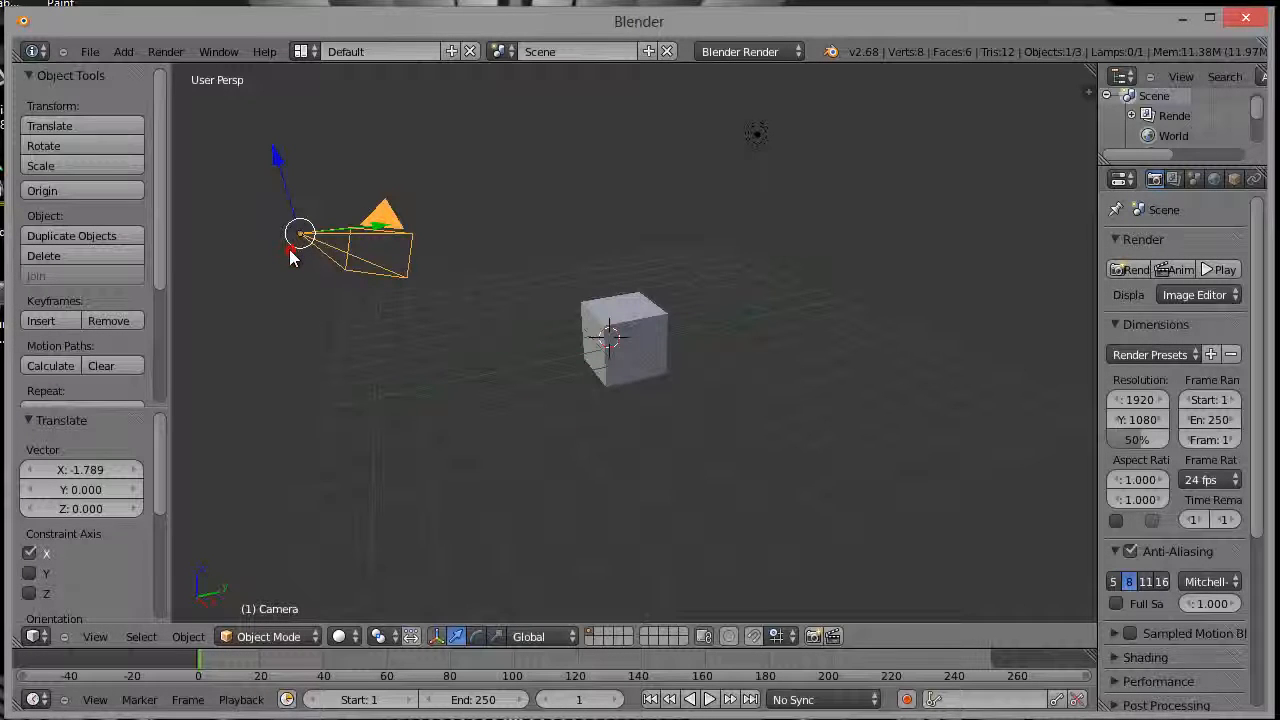
{"action": "left_click_drag", "start_coordinate": [290, 256], "coordinate": [290, 274]}
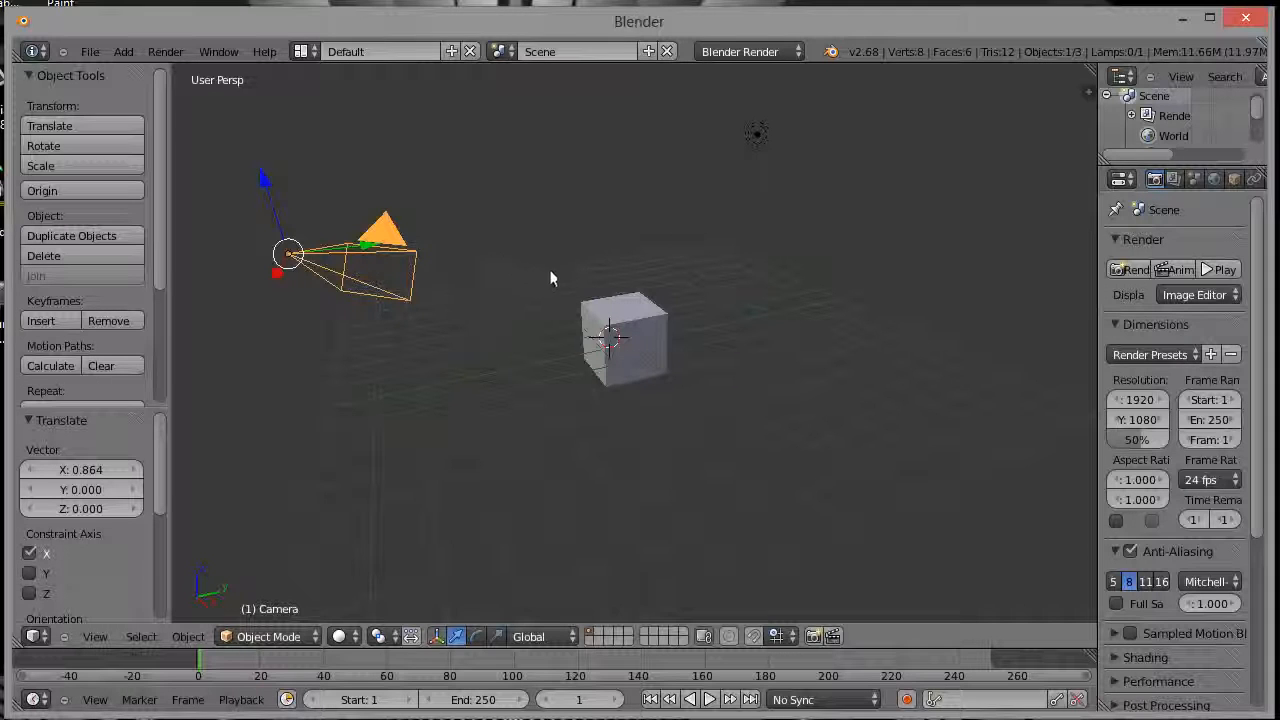
- Test-render with the lamp moved about -5.62 along the Y axis, and shift the lamp back about 5.5 along Y
{"action": "right_click", "coordinate": [759, 139]}
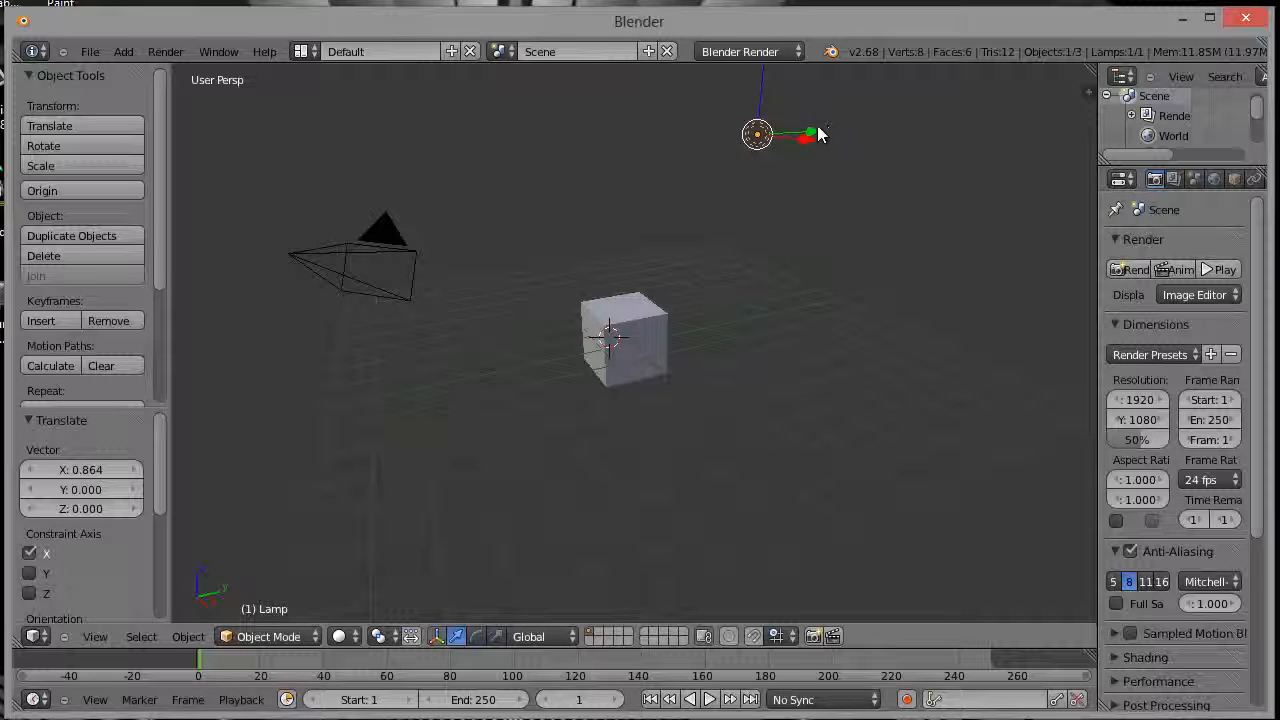
{"action": "left_click_drag", "start_coordinate": [815, 136], "coordinate": [511, 160]}
{"action": "key", "text": "F12"}
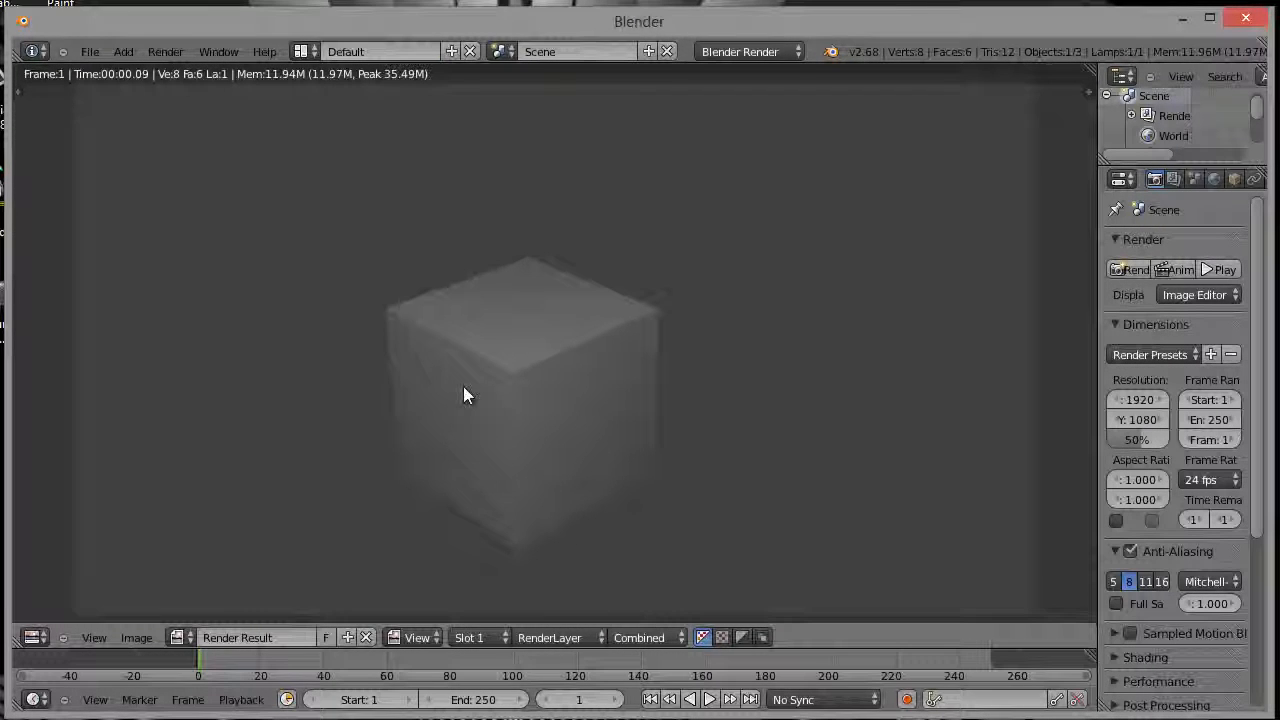
{"action": "key", "text": "Escape"}
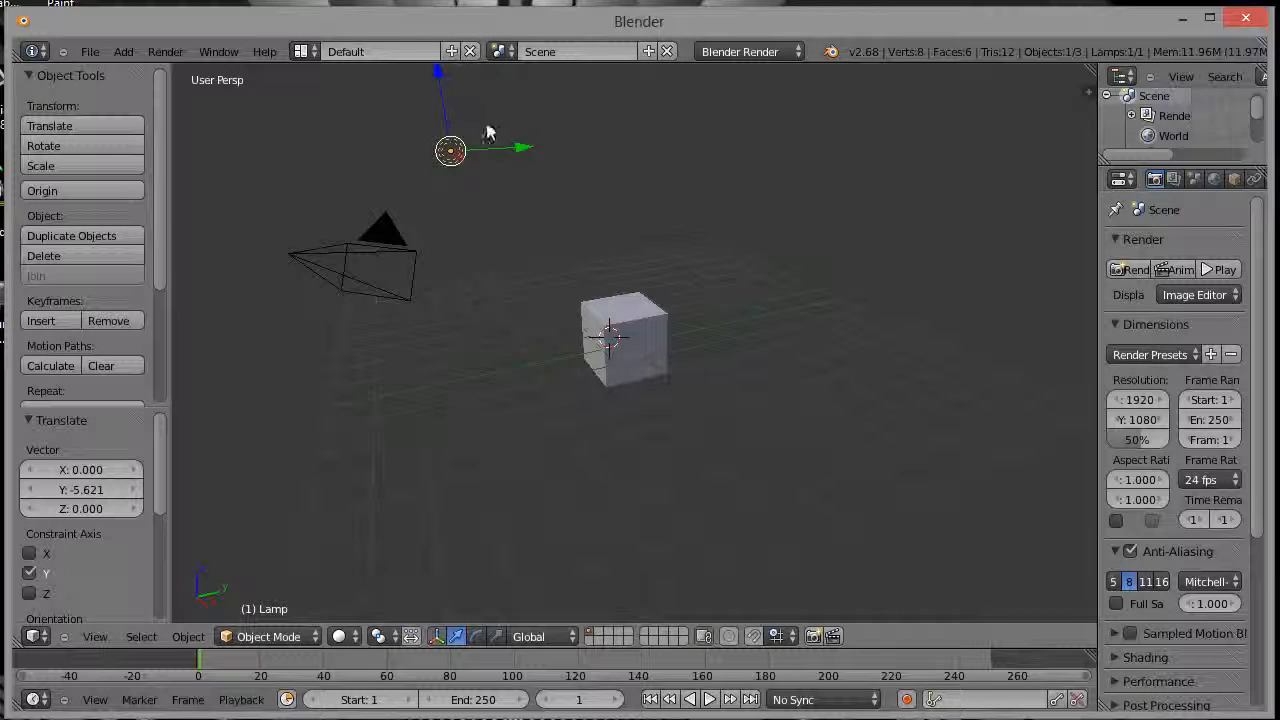
{"action": "left_click_drag", "start_coordinate": [521, 145], "coordinate": [812, 148]}
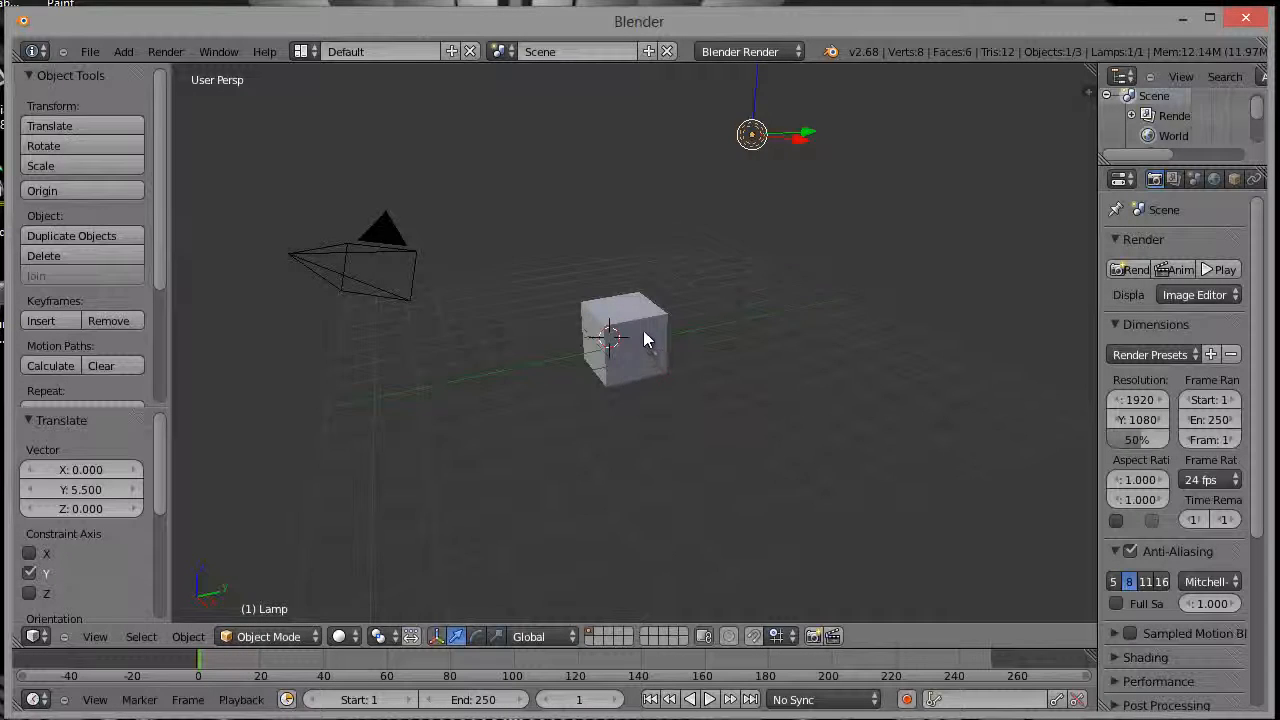
- Move the cube up along the Z axis and slightly in negative Y, and undo a trial free move
{"action": "middle_click_drag", "start_coordinate": [643, 340], "coordinate": [574, 360]}
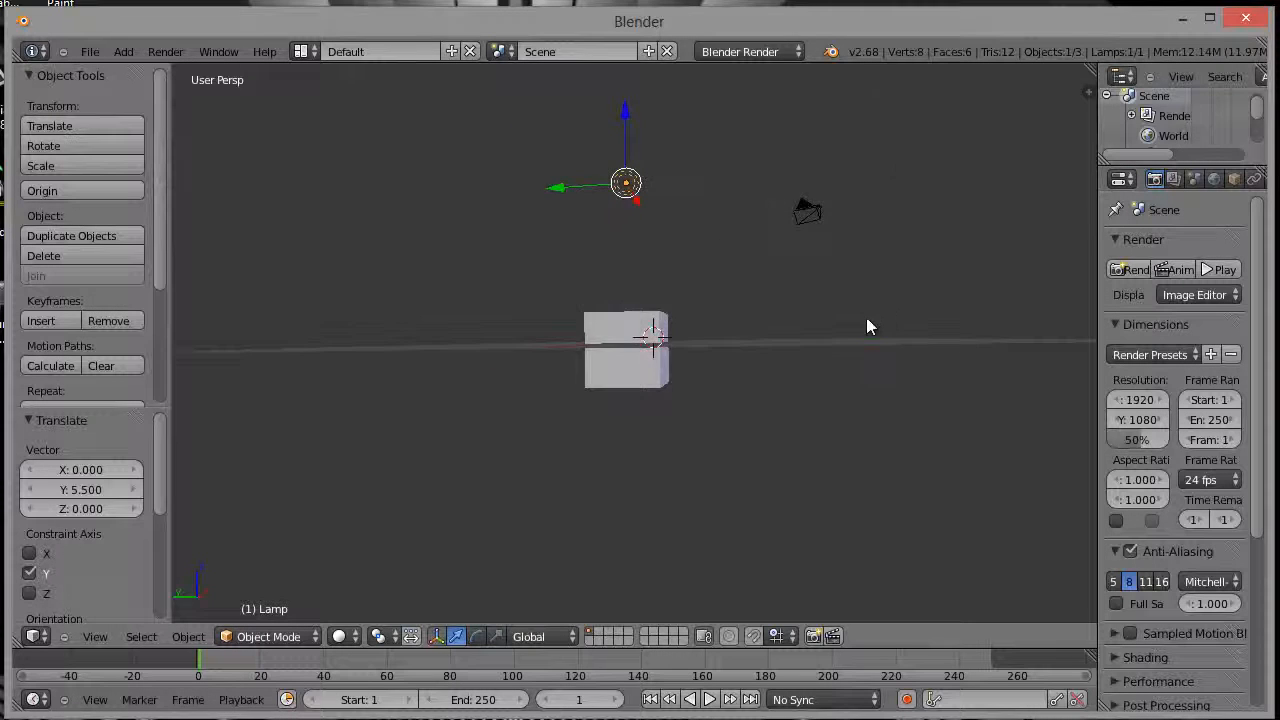
{"action": "middle_click_drag", "start_coordinate": [866, 327], "coordinate": [575, 348]}
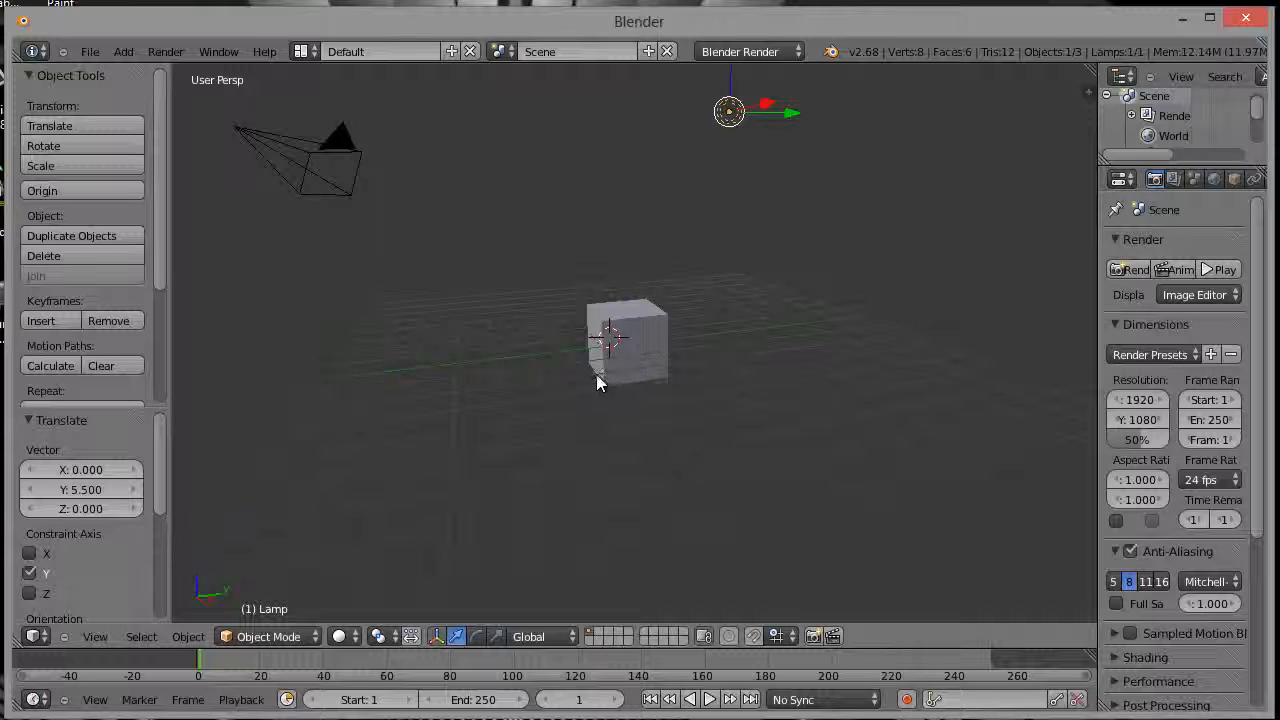
{"action": "middle_click_drag", "start_coordinate": [686, 257], "coordinate": [684, 284]}
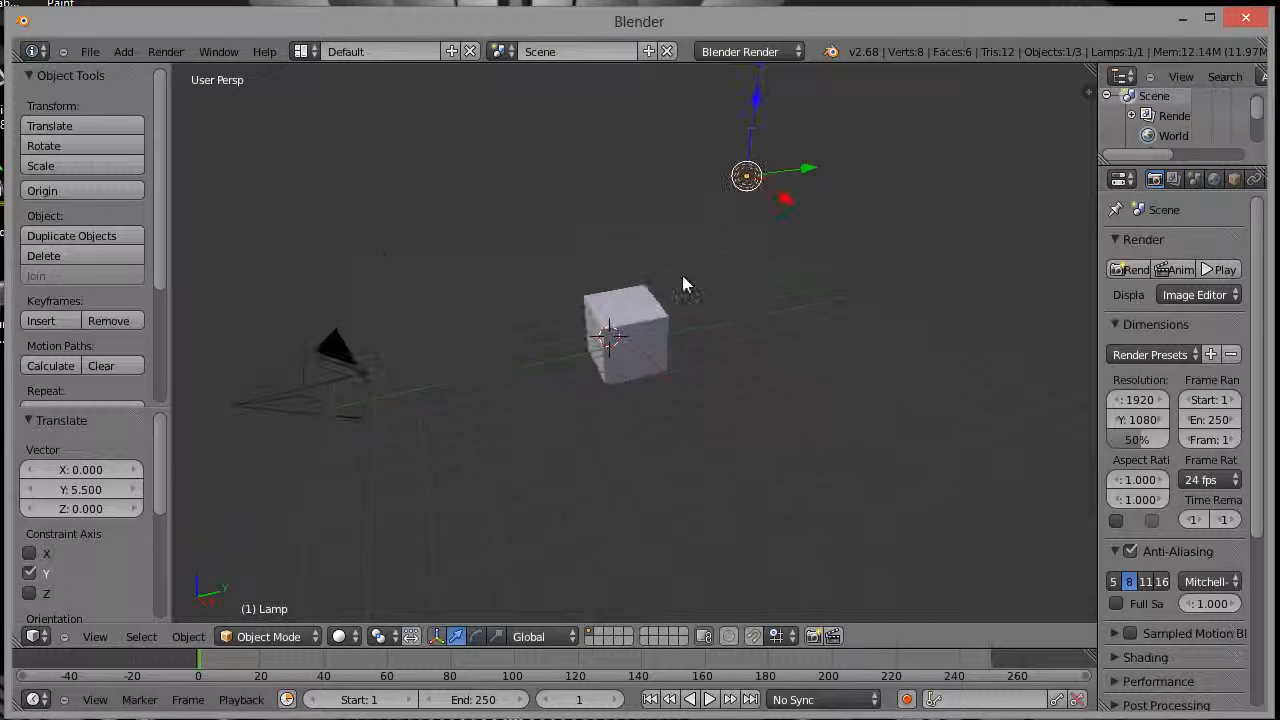
{"action": "middle_click_drag", "start_coordinate": [664, 341], "coordinate": [633, 318]}
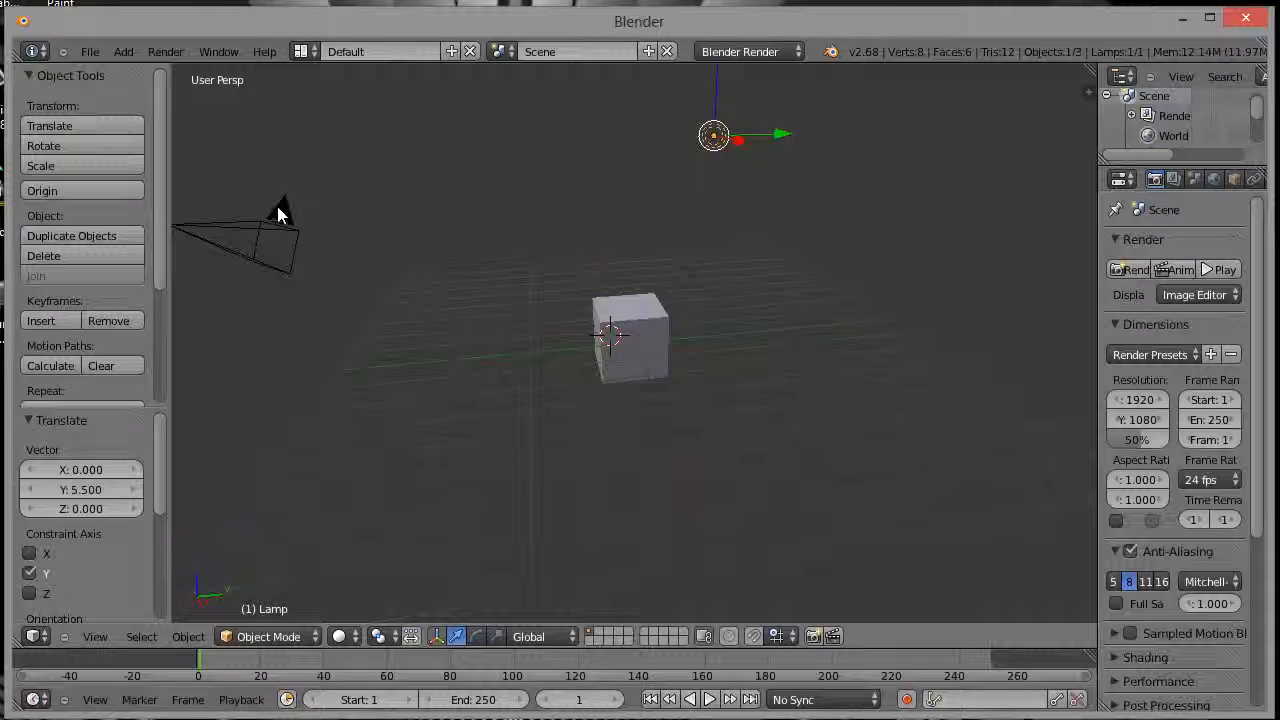
{"action": "middle_click_drag", "start_coordinate": [316, 227], "coordinate": [431, 283]}
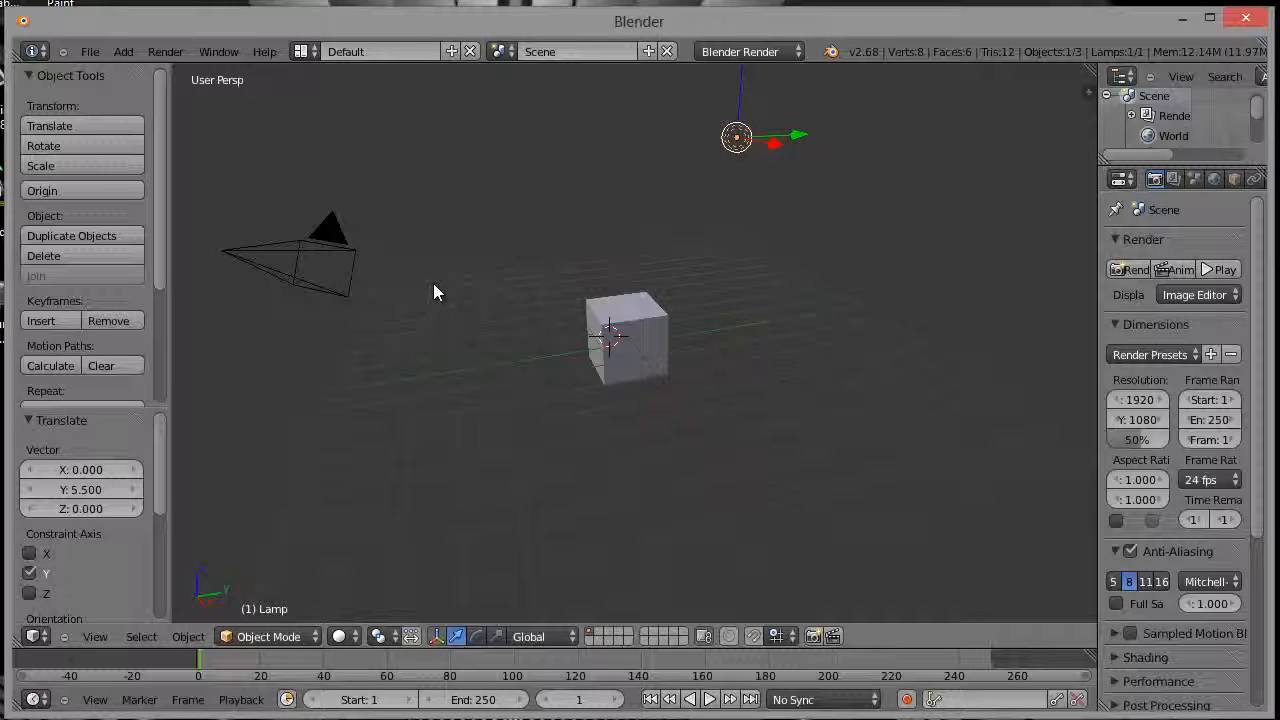
{"action": "right_click", "coordinate": [620, 329]}
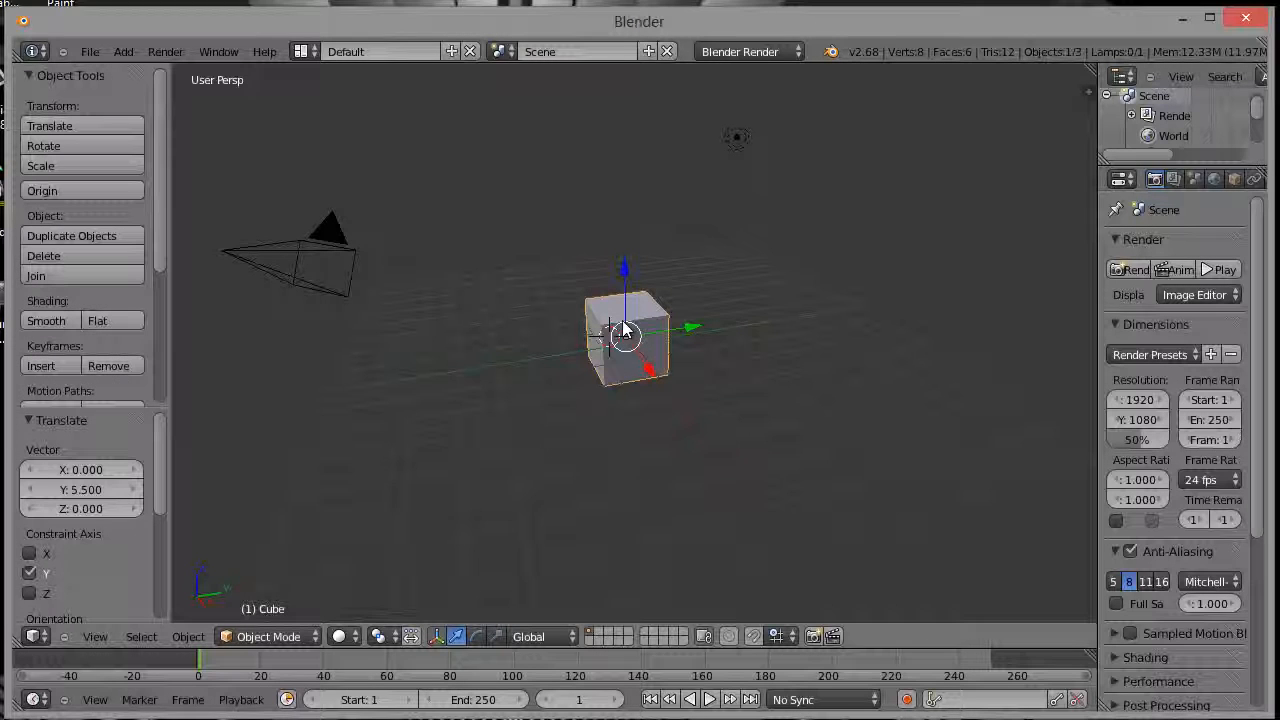
{"action": "left_click_drag", "start_coordinate": [623, 297], "coordinate": [627, 264]}
{"action": "left_click_drag", "start_coordinate": [687, 304], "coordinate": [668, 312]}
{"action": "left_click_drag", "start_coordinate": [590, 318], "coordinate": [730, 383]}
{"action": "key", "text": "ctrl+z"}
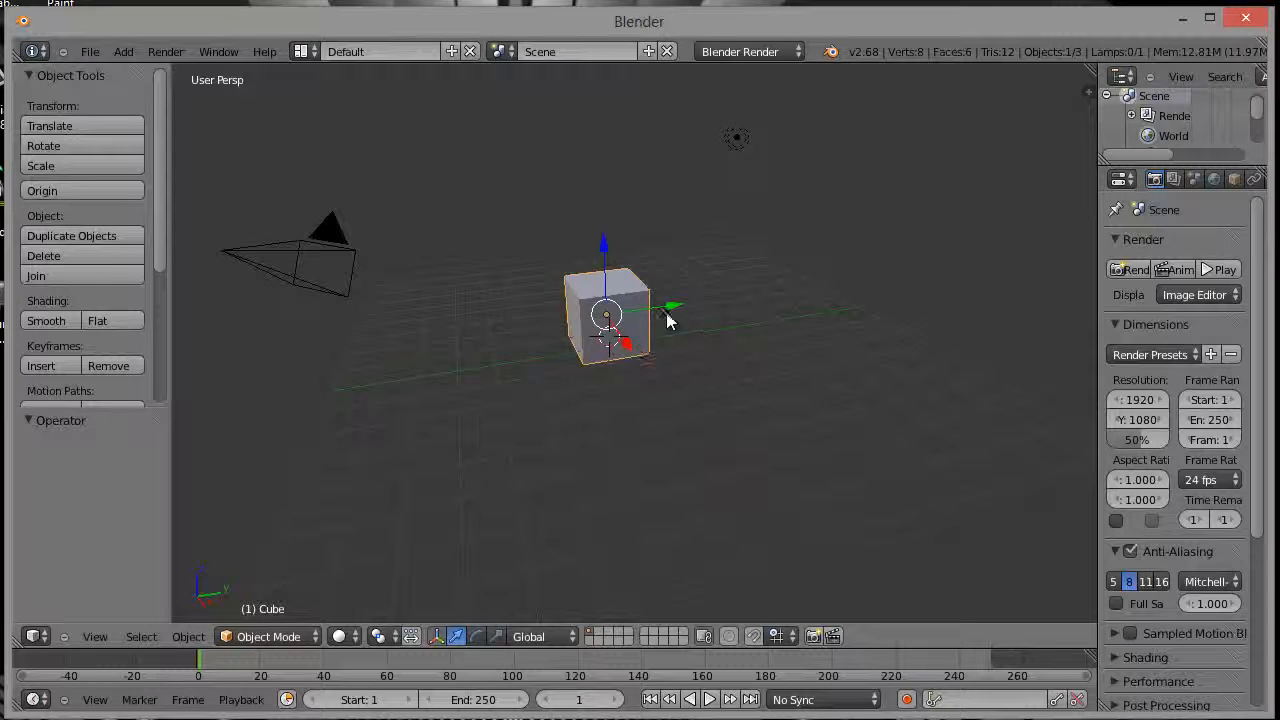
- Shift the cube along individual axes, by about 0.53, -1.36 and -0.49 in Y and about 0.98 and 0.28 in X
{"action": "left_click_drag", "start_coordinate": [672, 306], "coordinate": [682, 304]}
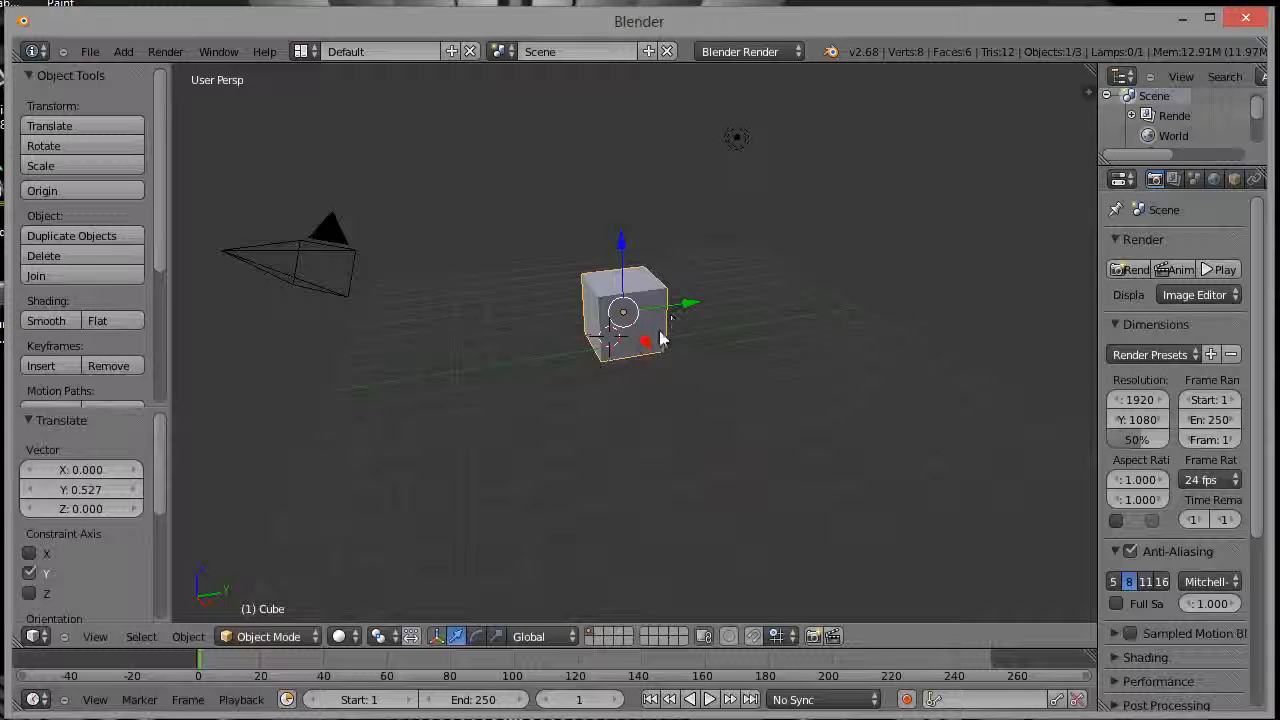
{"action": "left_click_drag", "start_coordinate": [645, 342], "coordinate": [659, 356]}
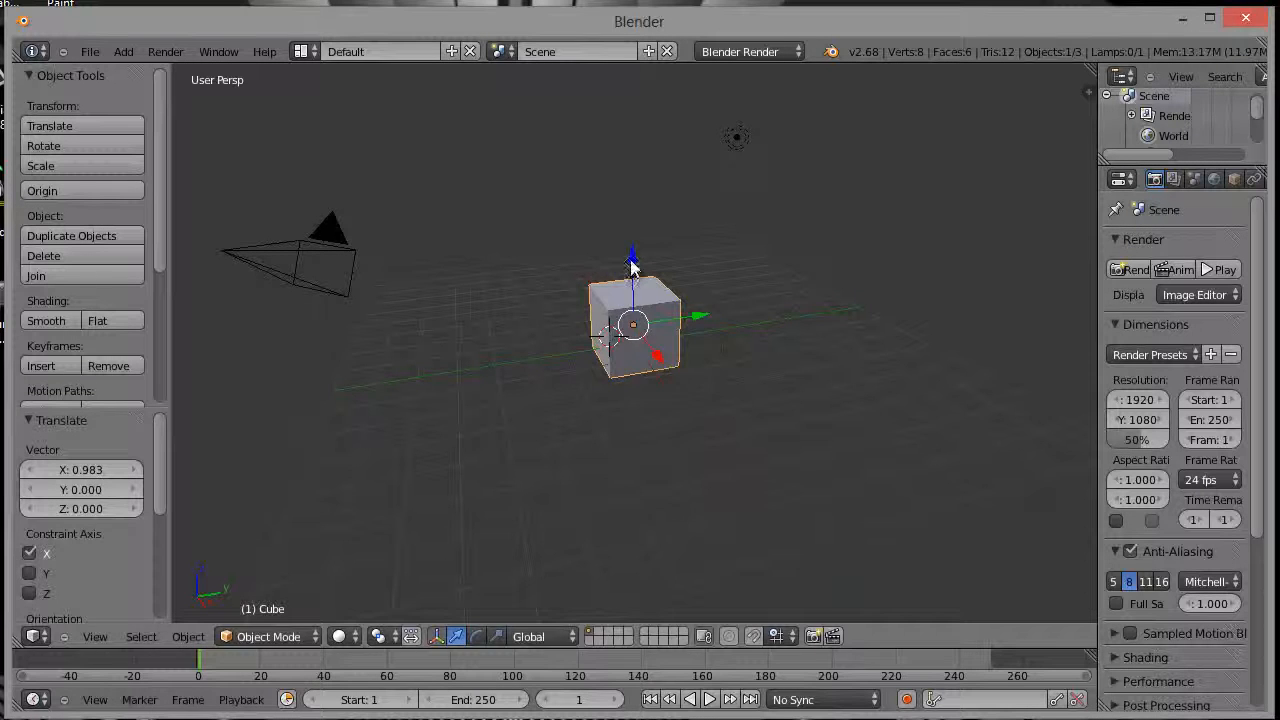
{"action": "left_click_drag", "start_coordinate": [632, 262], "coordinate": [632, 254]}
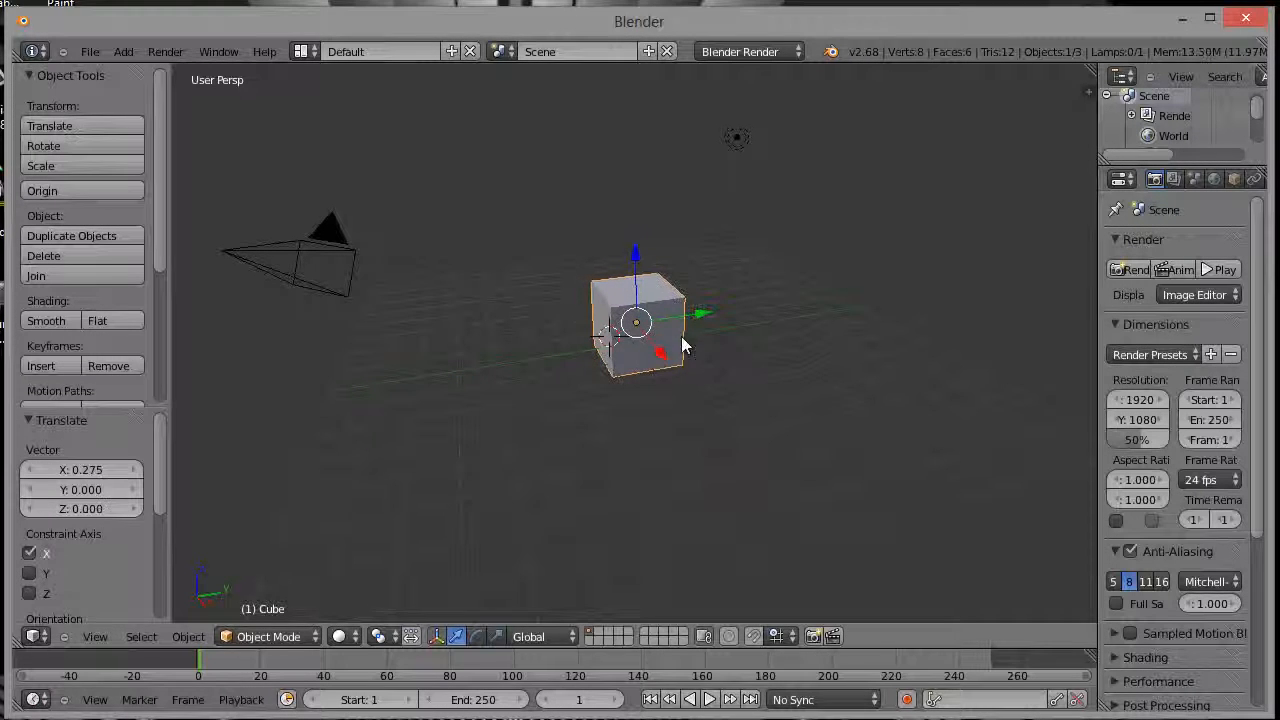
{"action": "left_click_drag", "start_coordinate": [705, 315], "coordinate": [655, 317]}
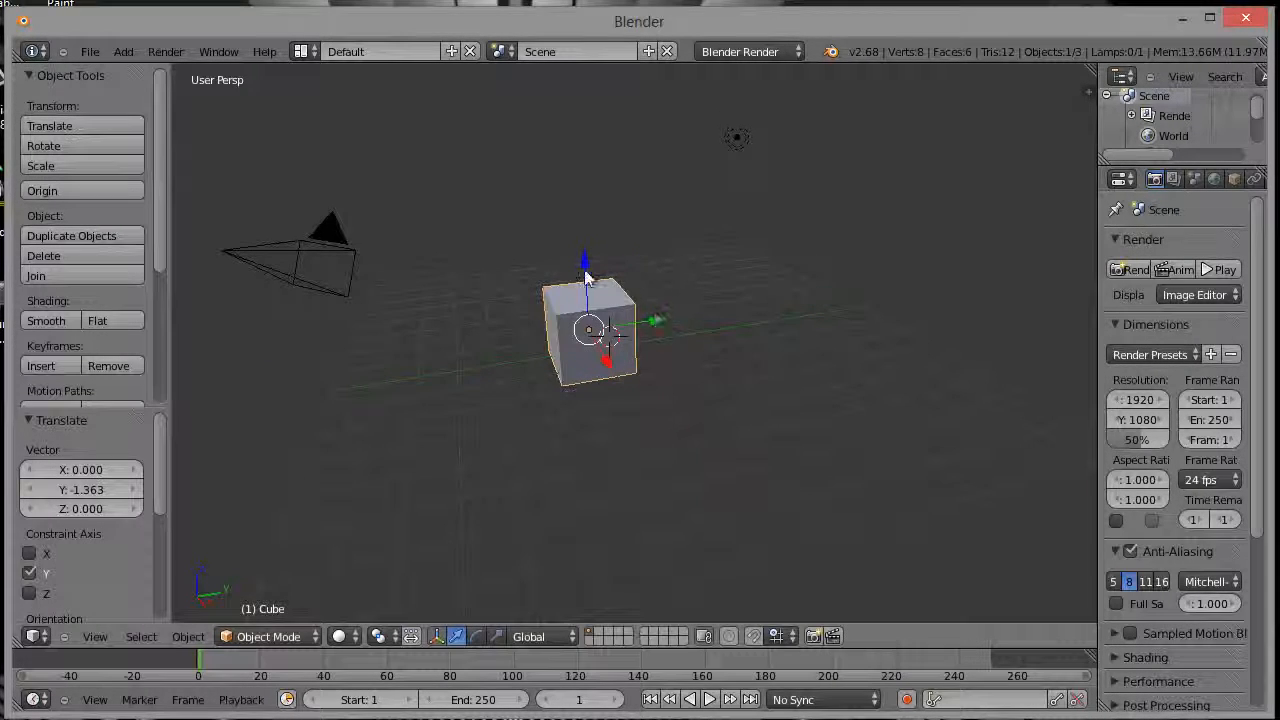
{"action": "left_click_drag", "start_coordinate": [606, 357], "coordinate": [712, 308]}
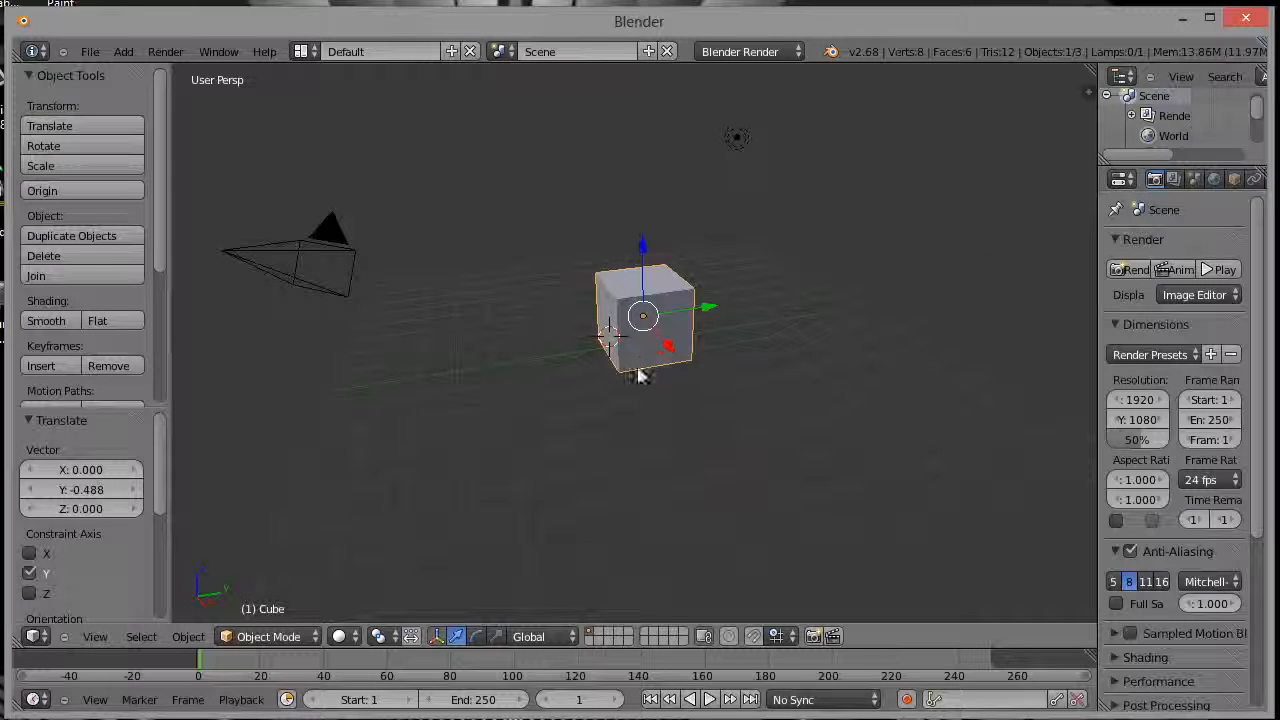
- Switch to the rotate manipulator and rotate the cube about 168 degrees around the Y axis
{"action": "left_click", "coordinate": [473, 637]}
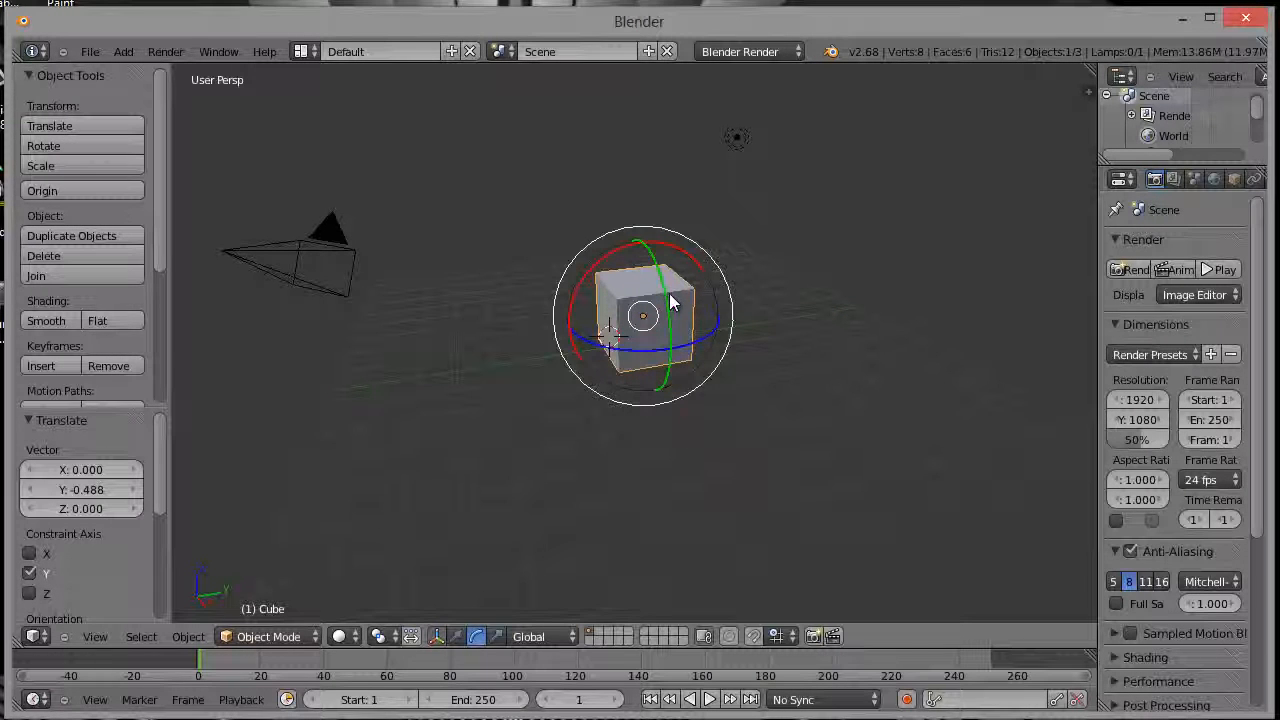
{"action": "left_click_drag", "start_coordinate": [671, 303], "coordinate": [598, 366]}
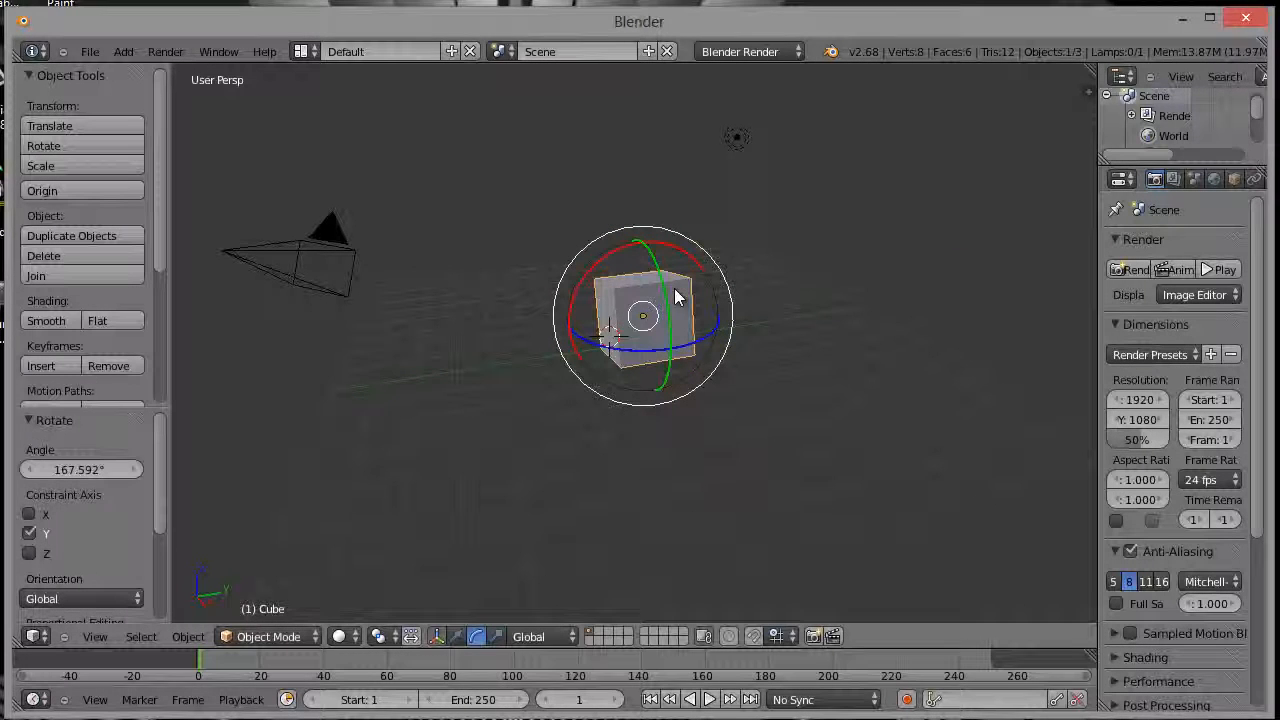
- Toggle wireframe shading on and off, and rotate the cube about -12 degrees around the X axis
{"action": "key", "text": "z"}
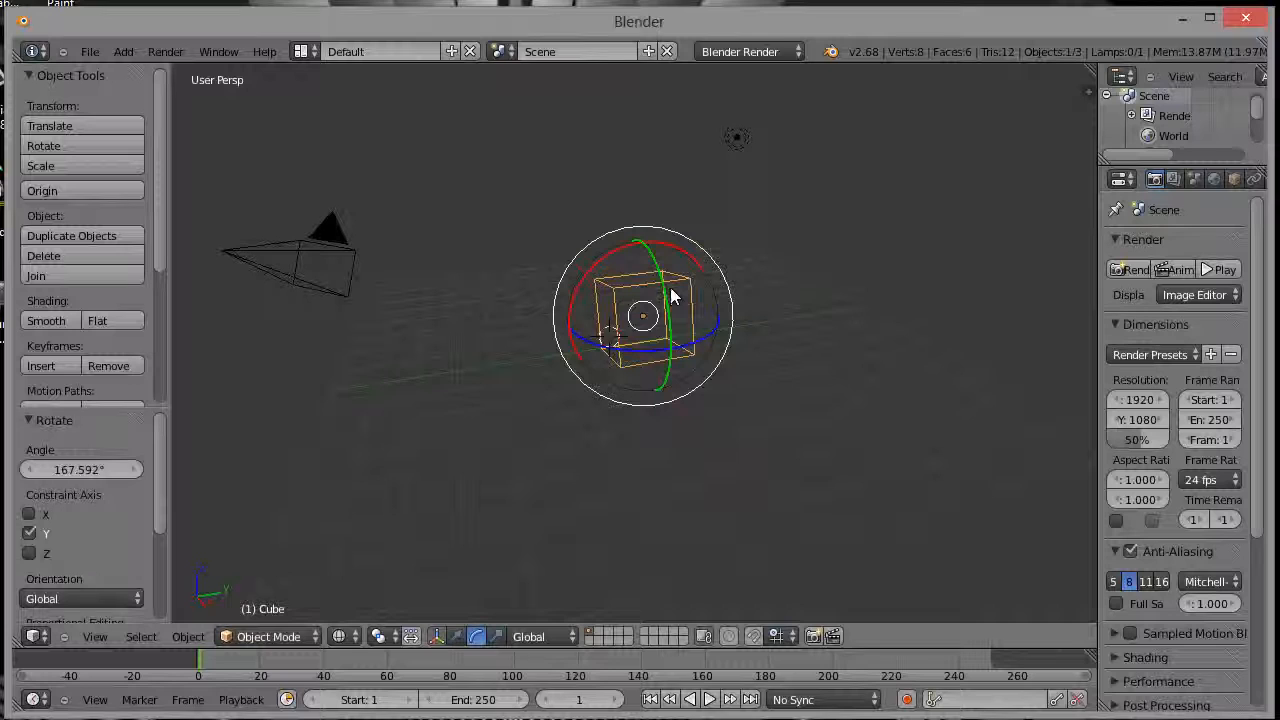
{"action": "left_click_drag", "start_coordinate": [645, 247], "coordinate": [739, 302]}
{"action": "key", "text": "z"}
{"action": "mouse_move", "coordinate": [668, 350]}
{"action": "left_mouse_down"}
{"action": "mouse_move", "coordinate": [615, 360]}
{"action": "mouse_move", "coordinate": [674, 341]}
{"action": "left_mouse_up"}
{"action": "left_click_drag", "start_coordinate": [651, 286], "coordinate": [676, 275]}
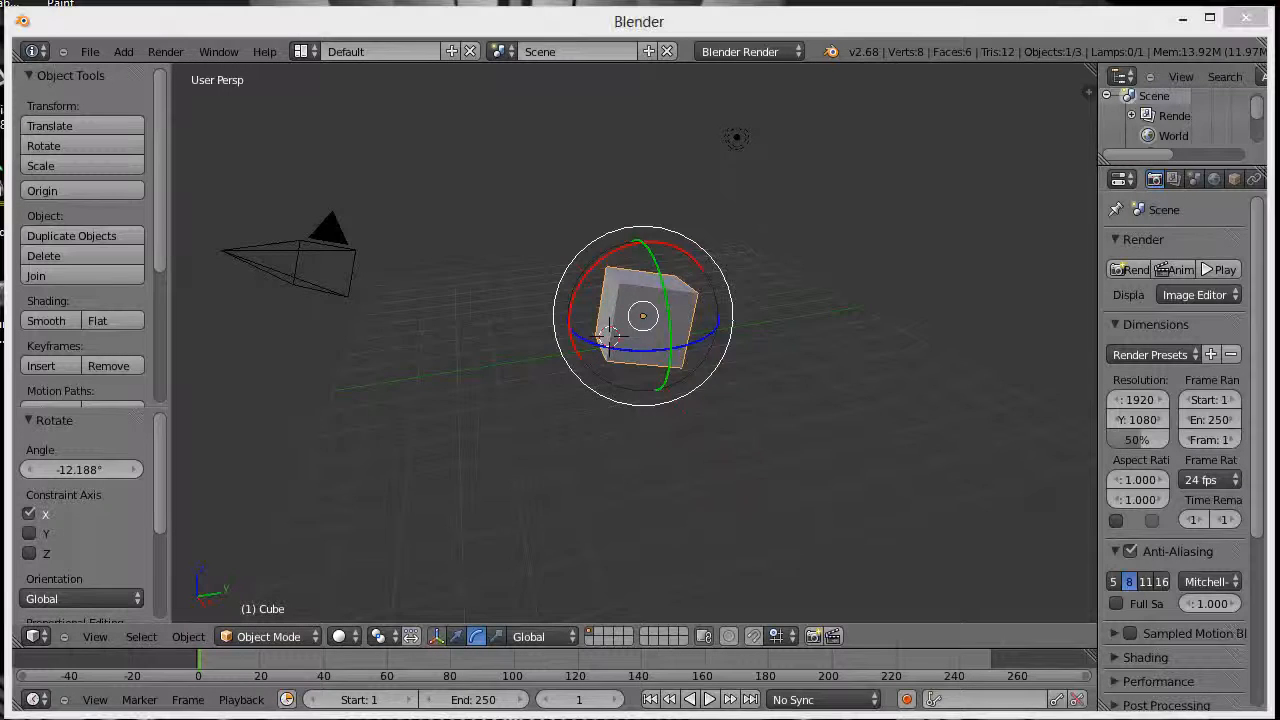
- With the scale manipulator, resize the cube by about 2.04 in Z and 1.56 in X, flatten it in Z and scale Y by about 0.73
{"action": "left_click", "coordinate": [457, 637]}
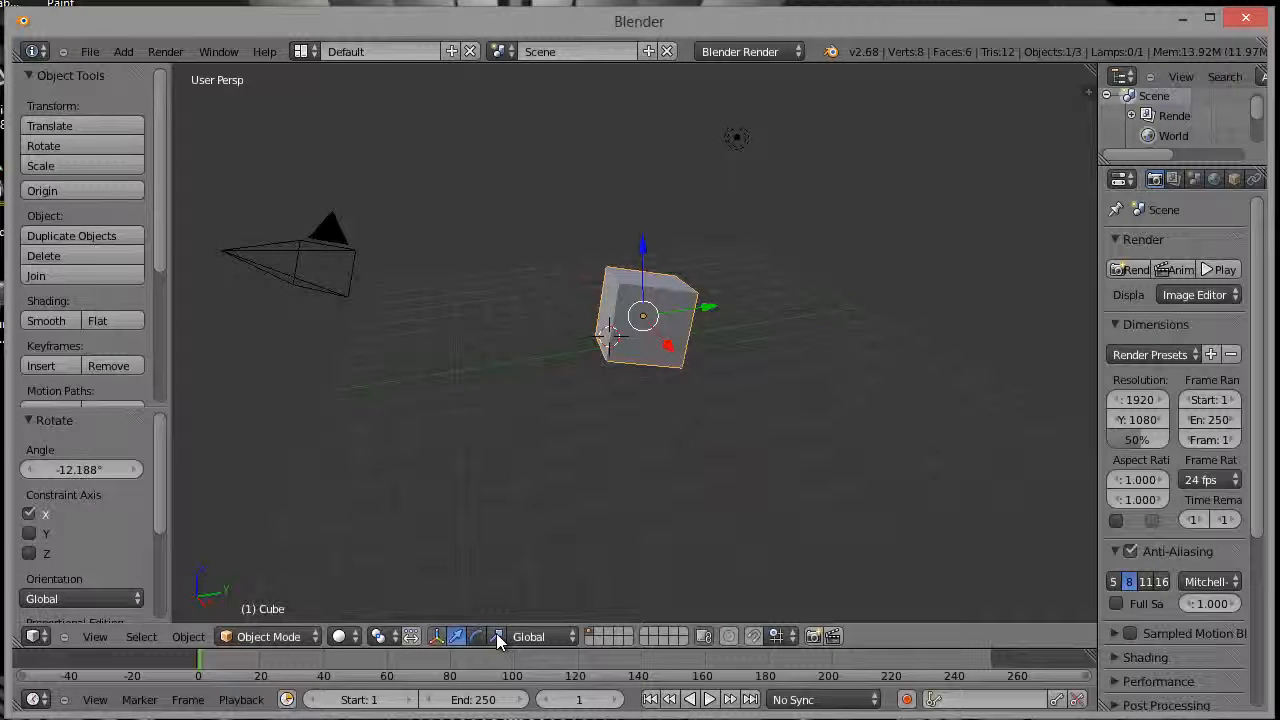
{"action": "left_click", "coordinate": [497, 637]}
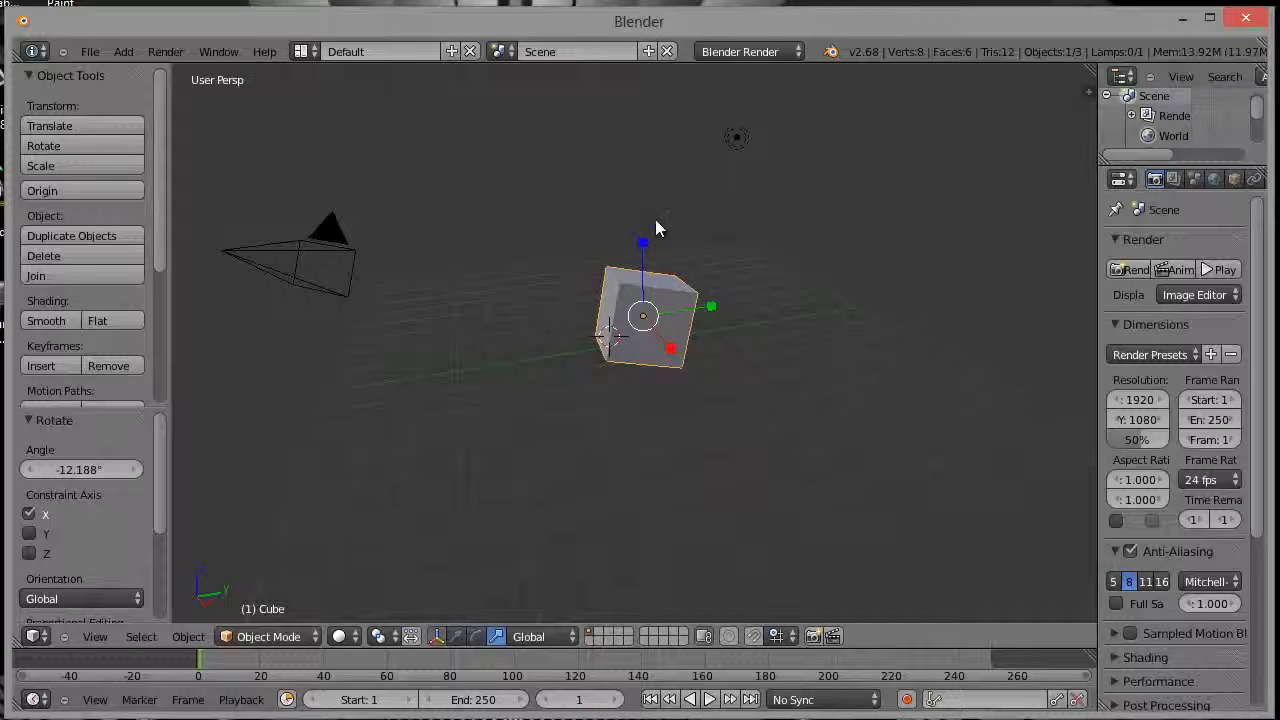
{"action": "left_click_drag", "start_coordinate": [643, 242], "coordinate": [671, 172]}
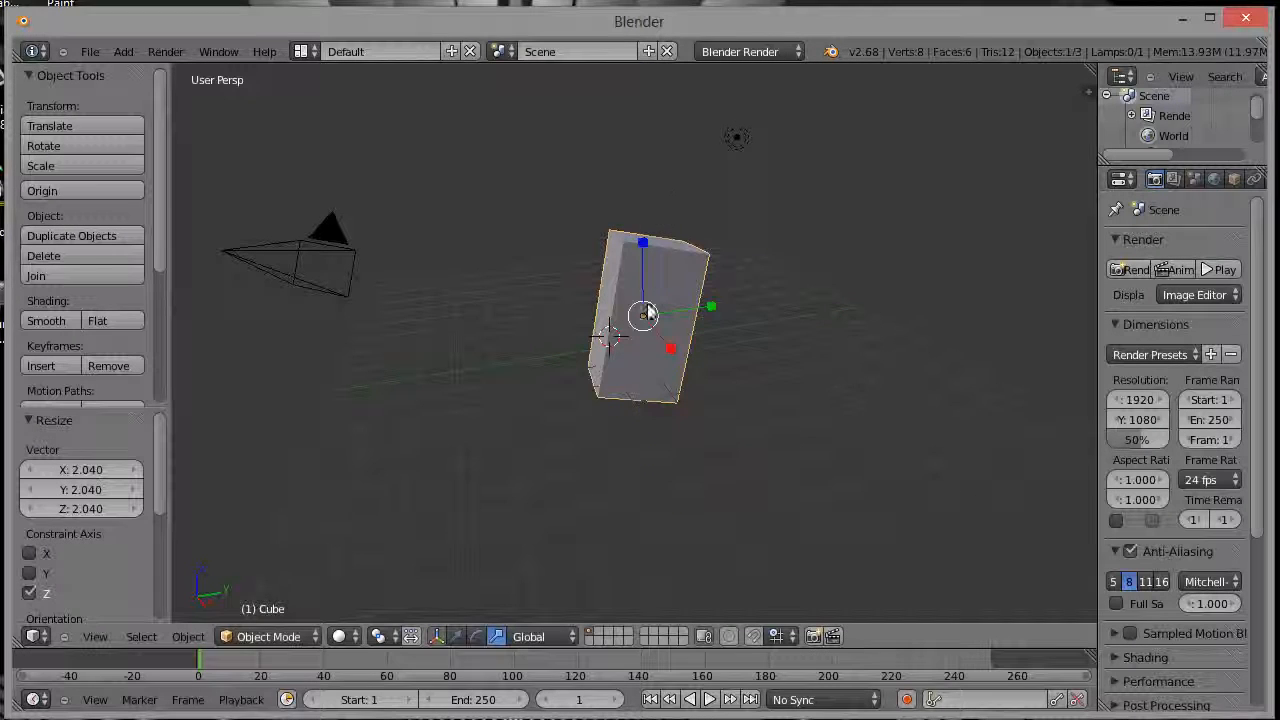
{"action": "left_click_drag", "start_coordinate": [723, 311], "coordinate": [683, 343]}
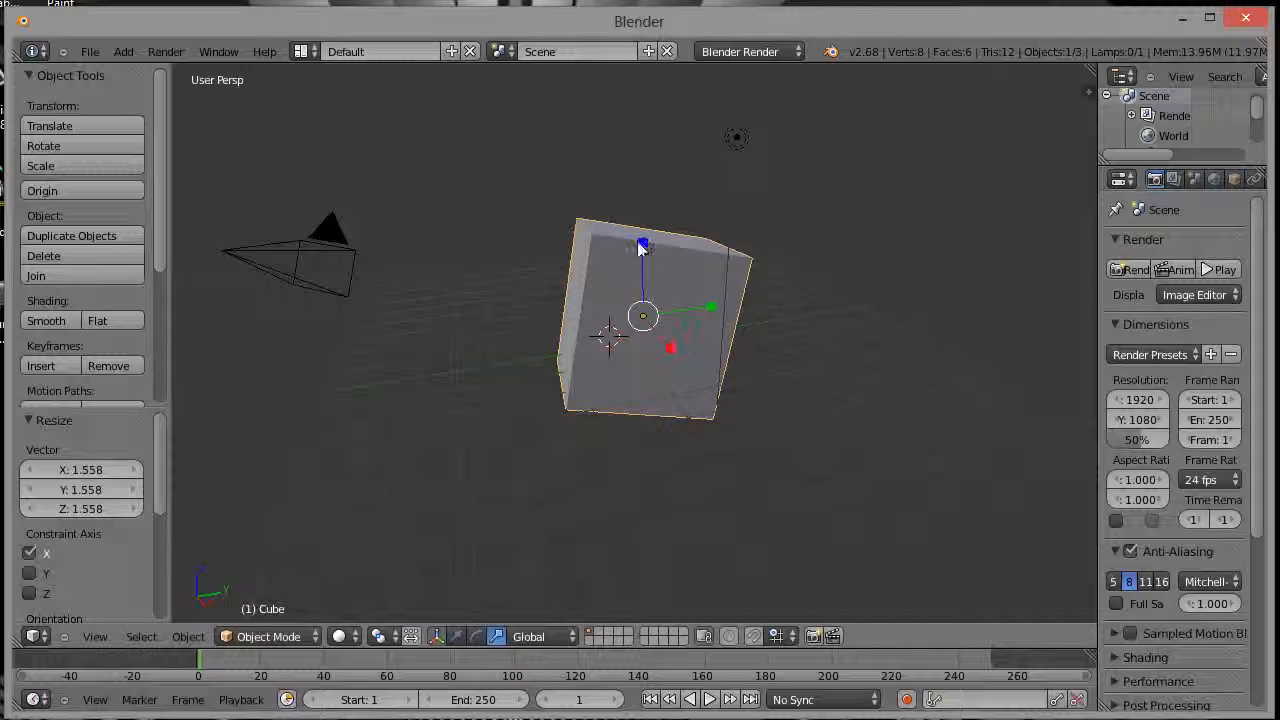
{"action": "left_click_drag", "start_coordinate": [640, 248], "coordinate": [688, 315]}
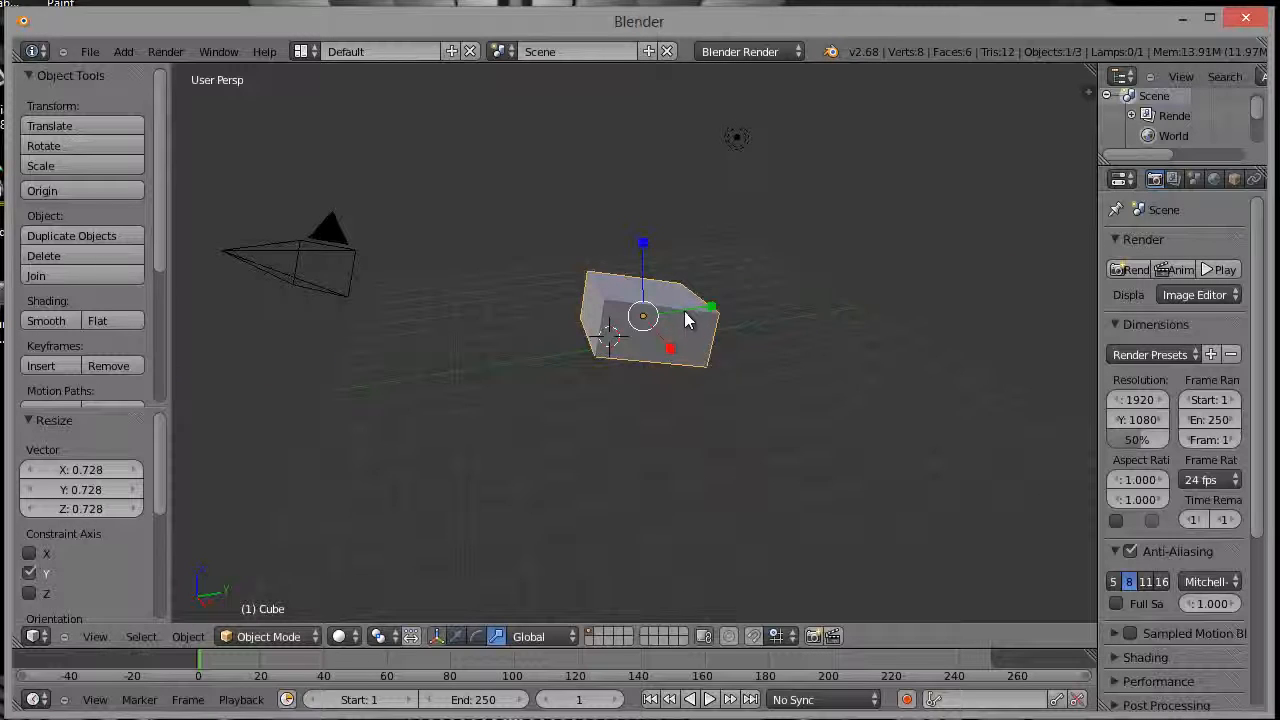
- Cycle through the rotate, scale and translate manipulators, and return to the scale manipulator
{"action": "left_click", "coordinate": [474, 637]}
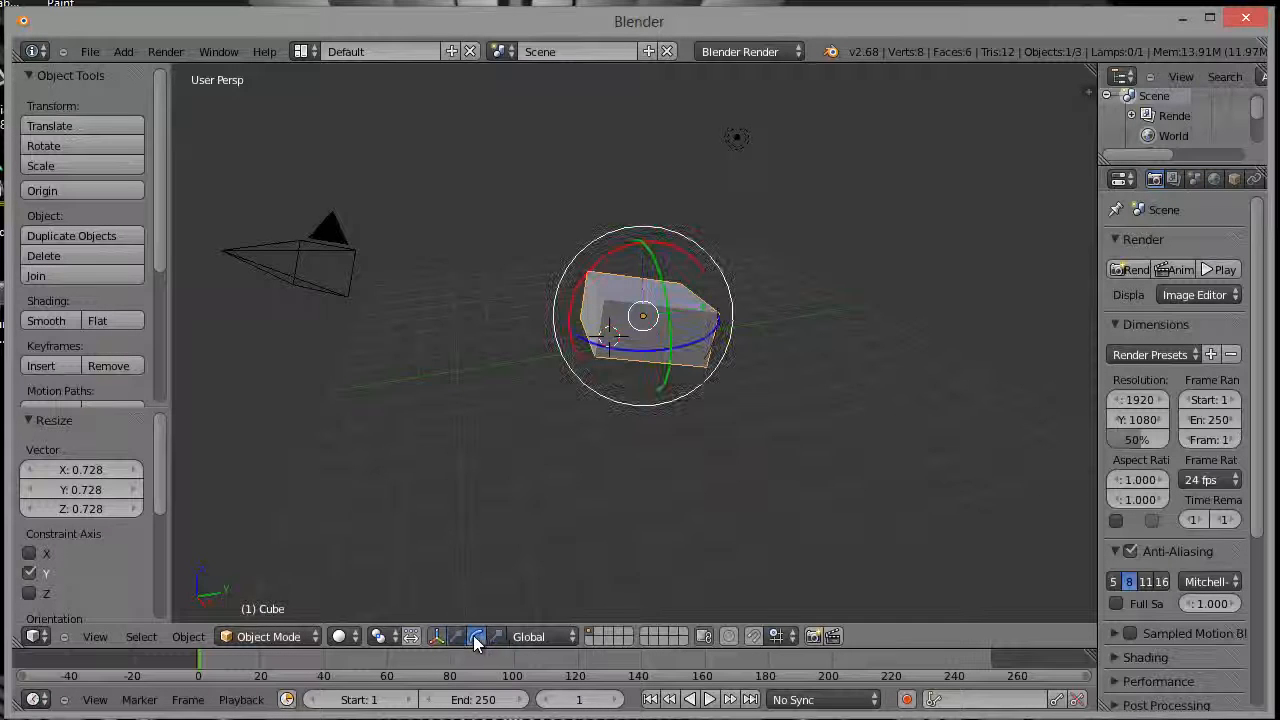
{"action": "left_click", "coordinate": [494, 637]}
{"action": "left_click", "coordinate": [474, 637]}
{"action": "left_click", "coordinate": [460, 637]}
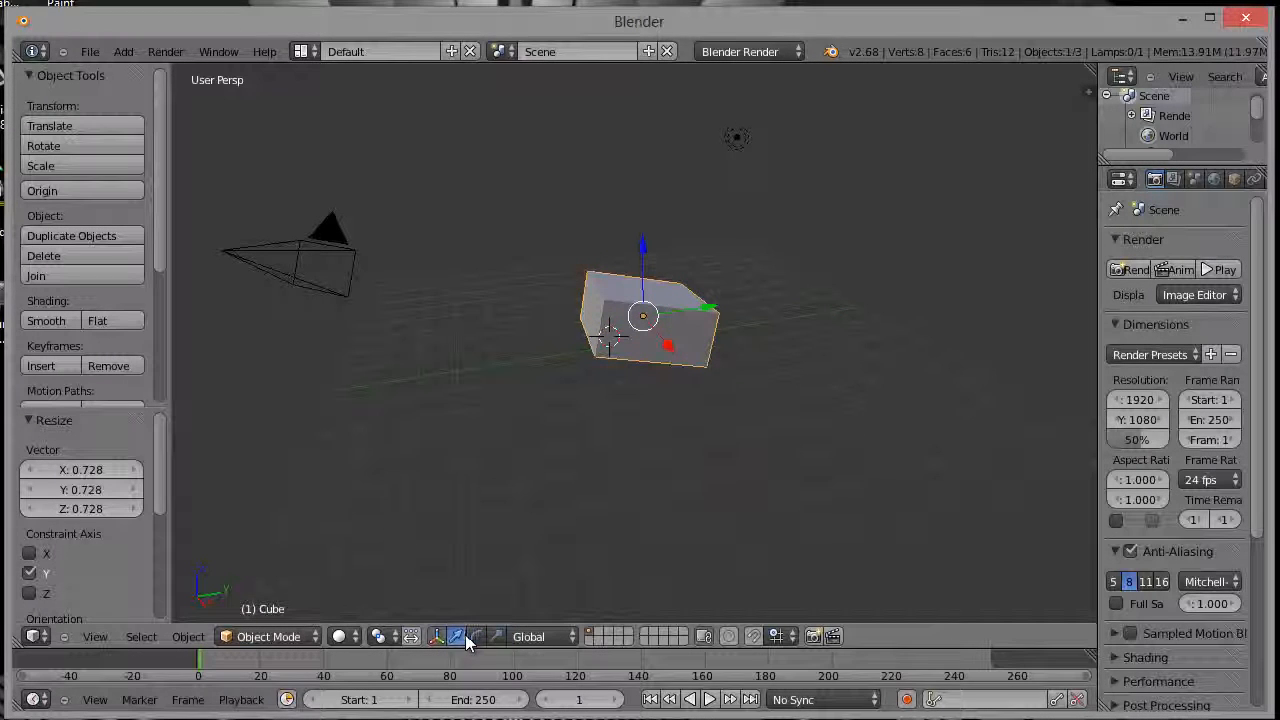
{"action": "left_click", "coordinate": [495, 637]}
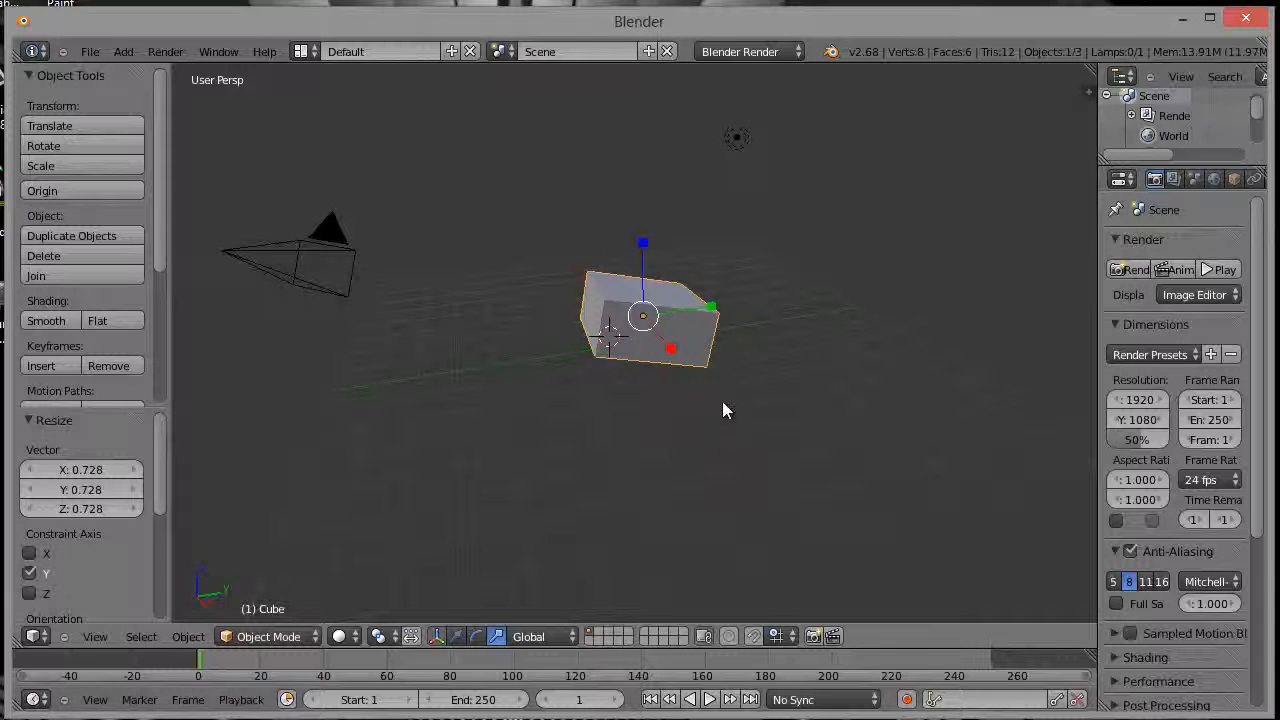
- Stretch the cube by about 5.39 along the X axis and widen it by about 1.15 along the Y axis
{"action": "mouse_move", "coordinate": [645, 315]}
{"action": "left_mouse_down"}
{"action": "mouse_move", "coordinate": [666, 305]}
{"action": "mouse_move", "coordinate": [650, 336]}
{"action": "mouse_move", "coordinate": [657, 314]}
{"action": "mouse_move", "coordinate": [634, 337]}
{"action": "mouse_move", "coordinate": [655, 333]}
{"action": "left_mouse_up"}
{"action": "key", "text": "x"}
{"action": "key", "text": "s"}
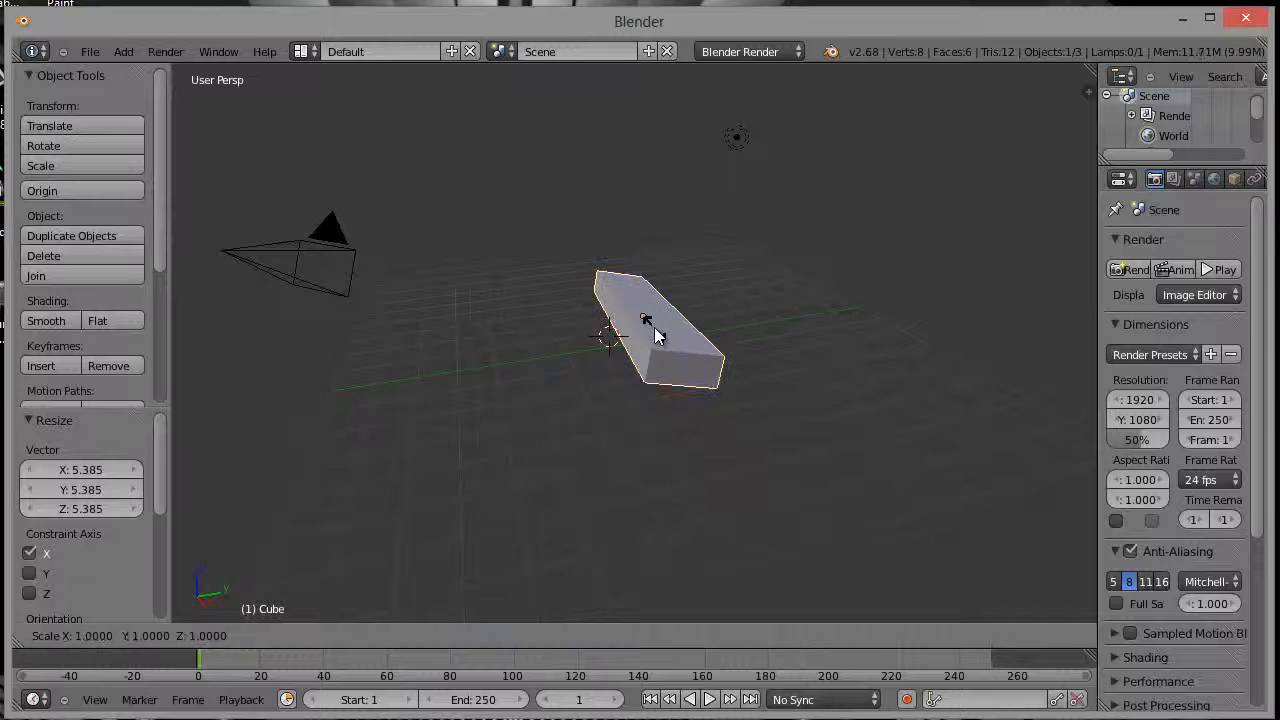
{"action": "key", "text": "y"}
{"action": "left_click_drag", "start_coordinate": [648, 336], "coordinate": [620, 342]}
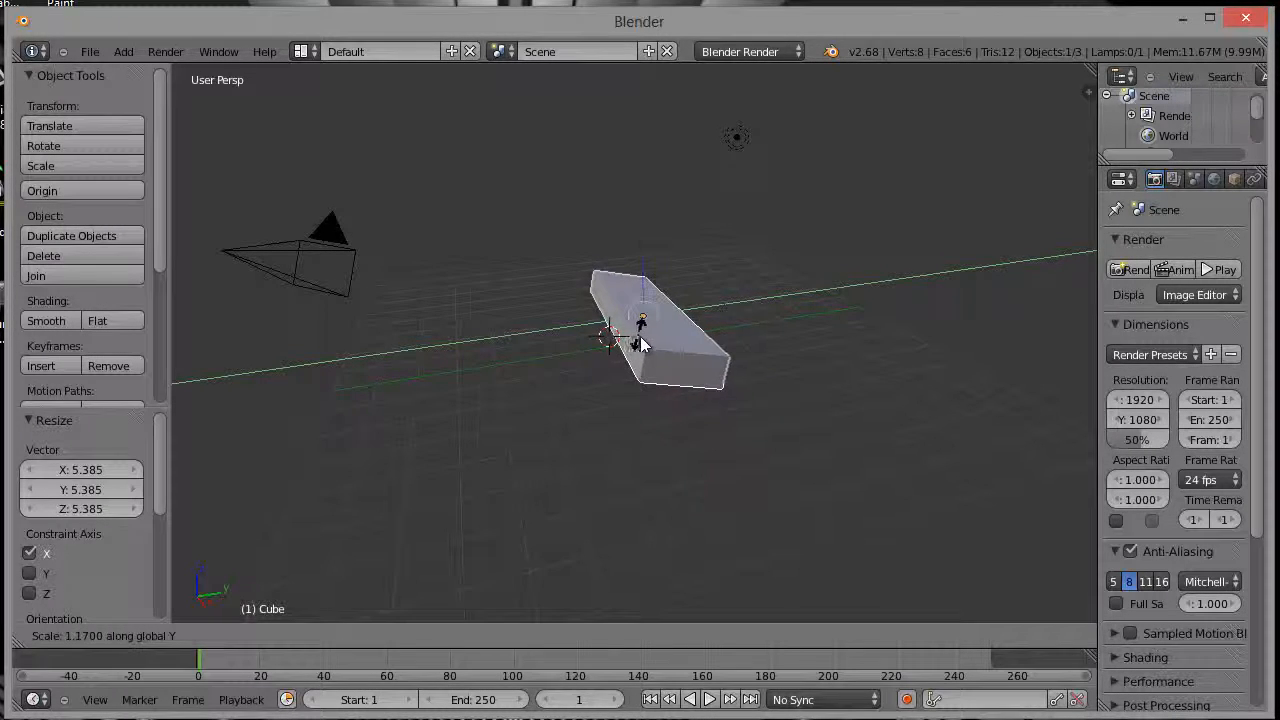
{"action": "left_click", "coordinate": [629, 335]}
- Scale the stretched cube by about 1.006 along the Z axis and narrow it to about 0.29 along the Y axis
{"action": "key", "text": "s"}
{"action": "key", "text": "z"}
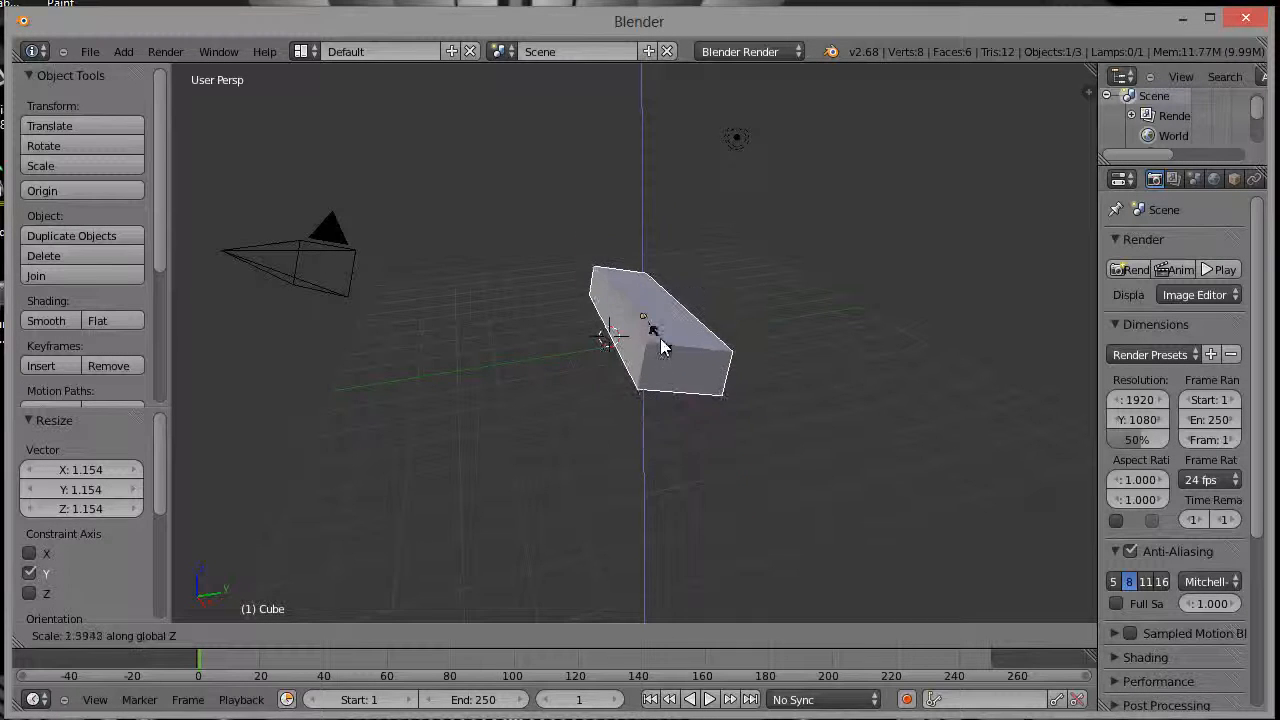
{"action": "left_click", "coordinate": [655, 335]}
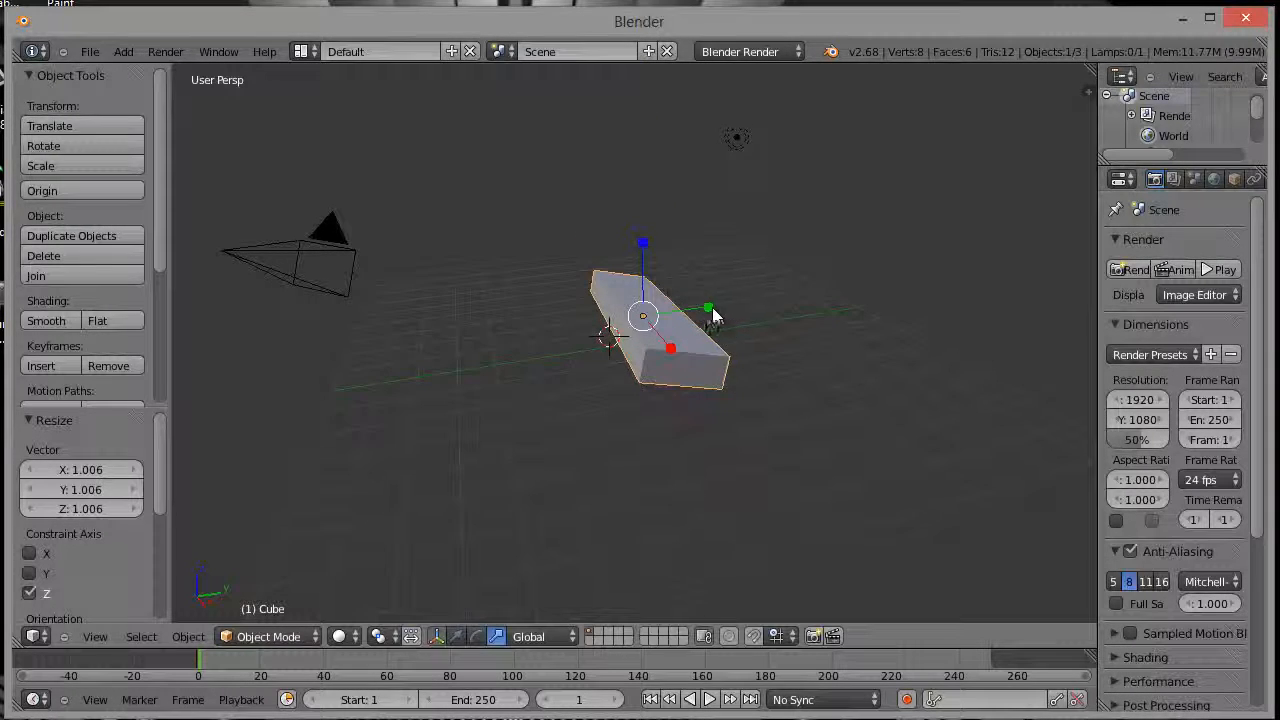
{"action": "key", "text": "s"}
{"action": "key", "text": "y"}
{"action": "left_click", "coordinate": [665, 316]}
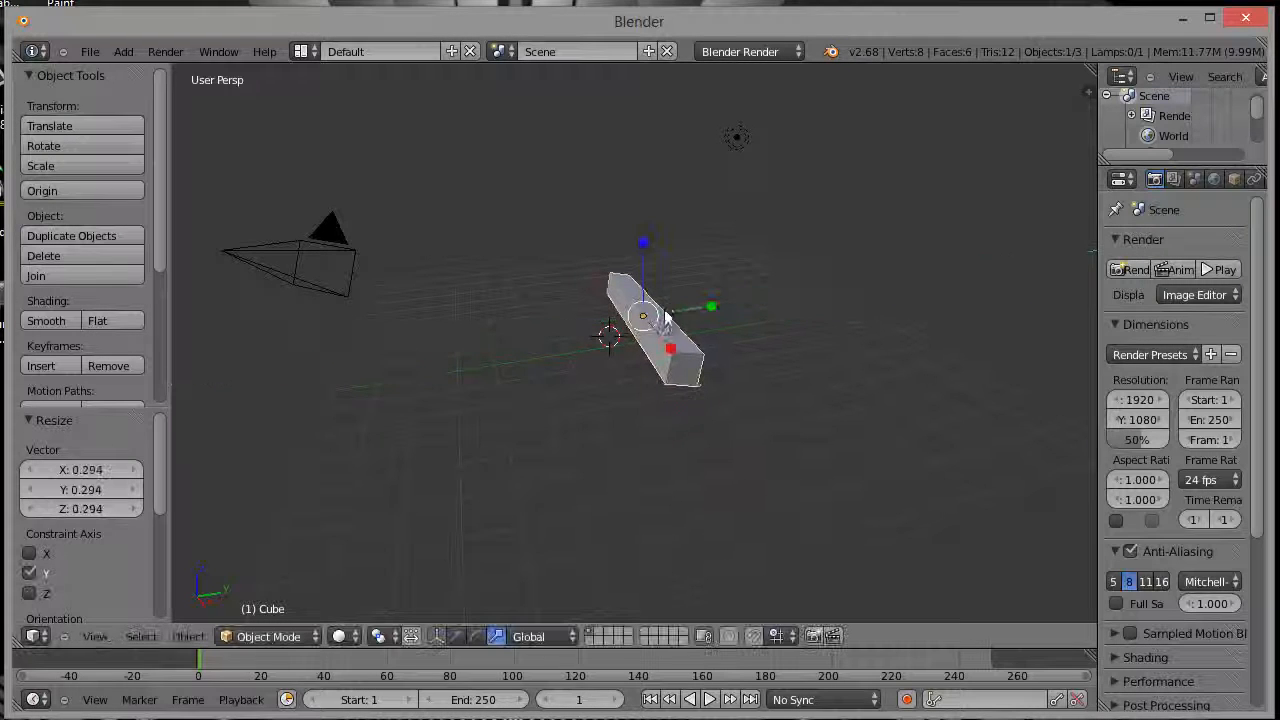
{"action": "left_click", "coordinate": [644, 244]}
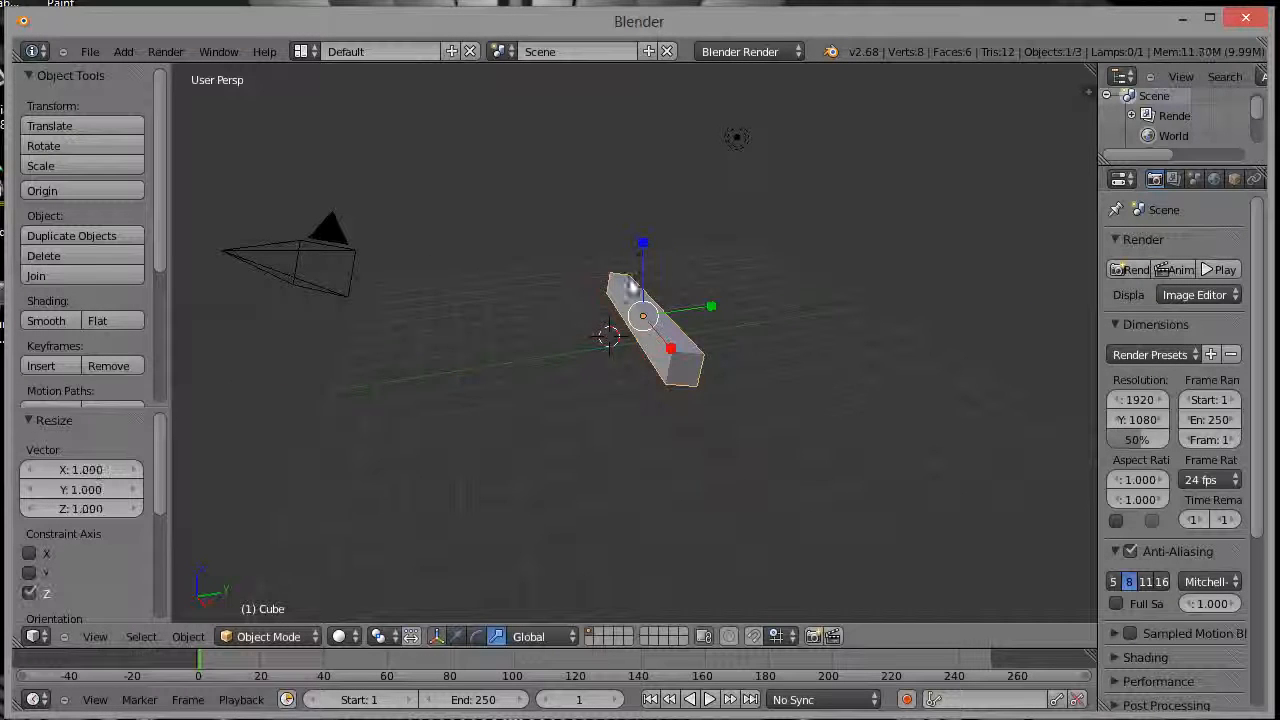
- Switch to the translate manipulator and freely rotate the stretched cube by about 351 degrees
{"action": "left_click", "coordinate": [459, 637]}
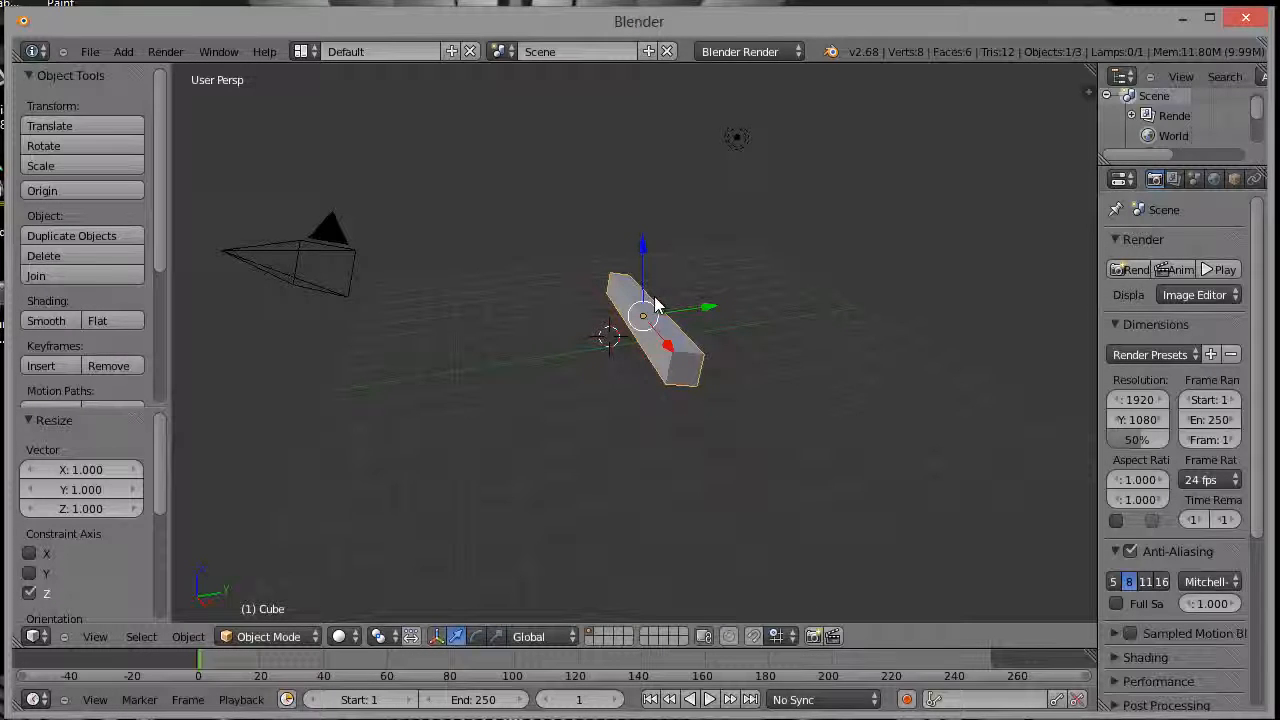
{"action": "key", "text": "r"}
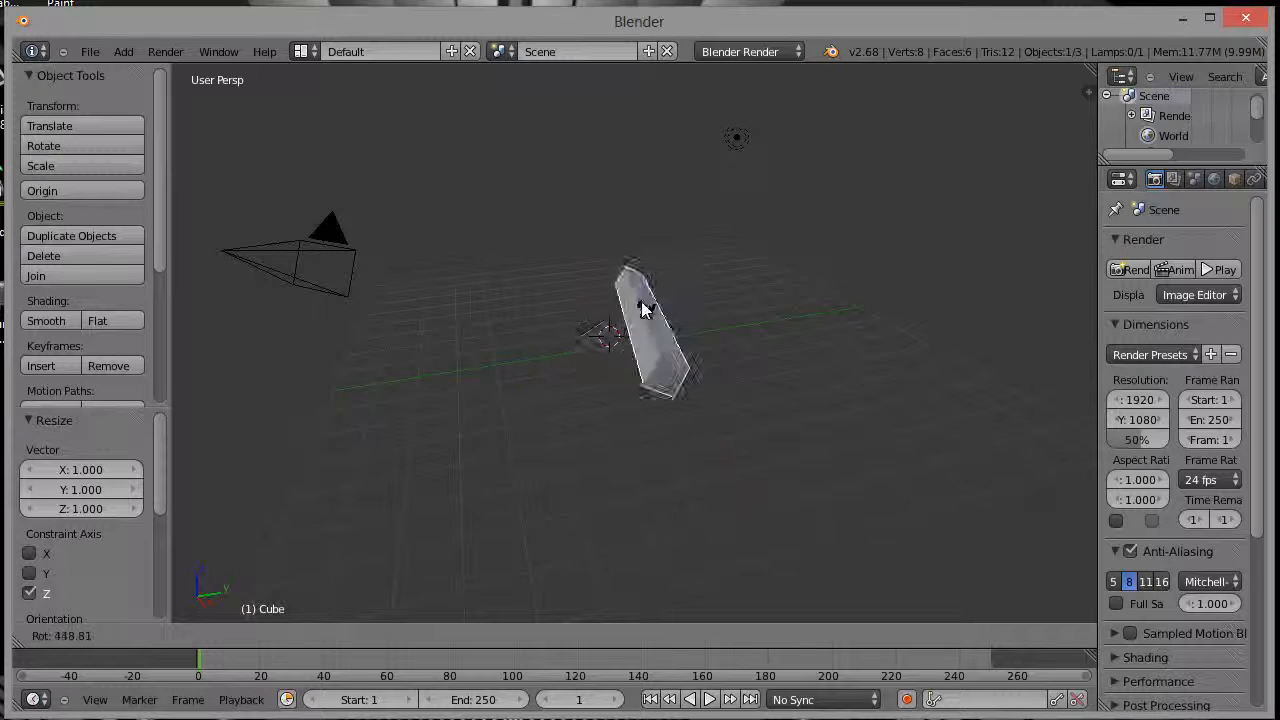
{"action": "left_click", "coordinate": [645, 307]}
{"action": "scroll", "coordinate": [648, 306], "scroll_direction": "up", "scroll_amount": 1}
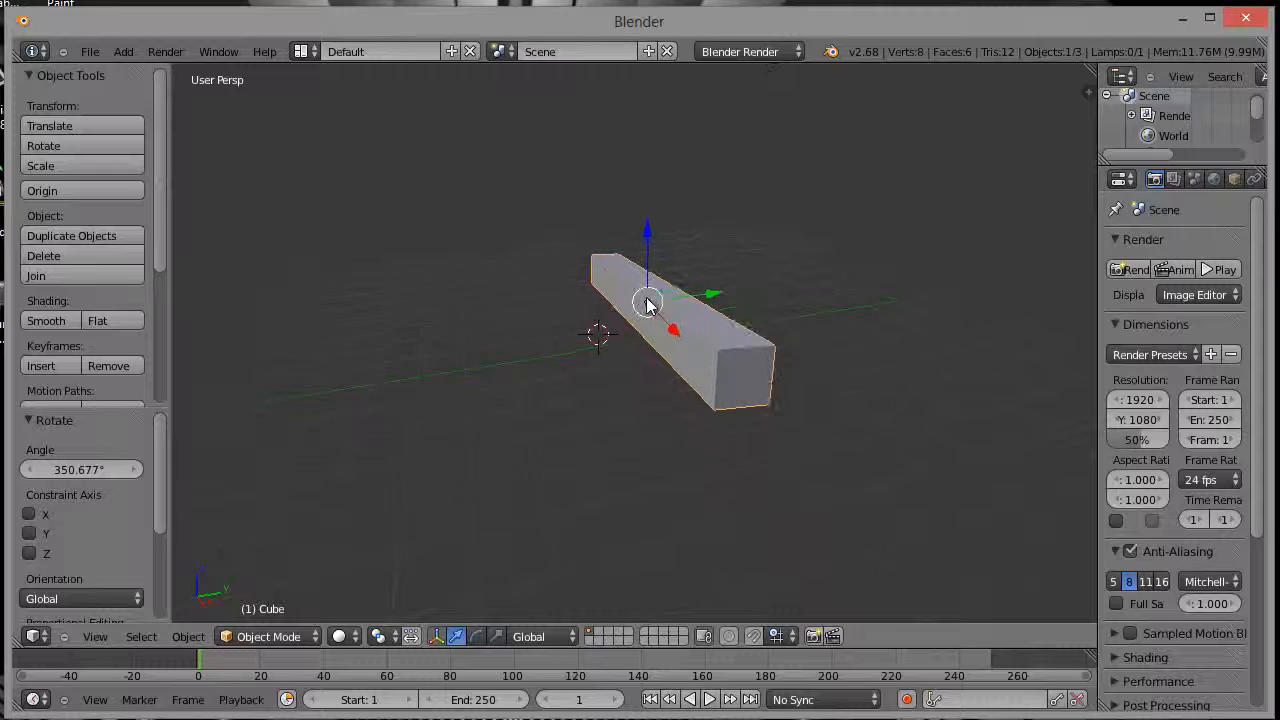
{"action": "scroll", "coordinate": [648, 299], "scroll_direction": "down", "scroll_amount": 2}
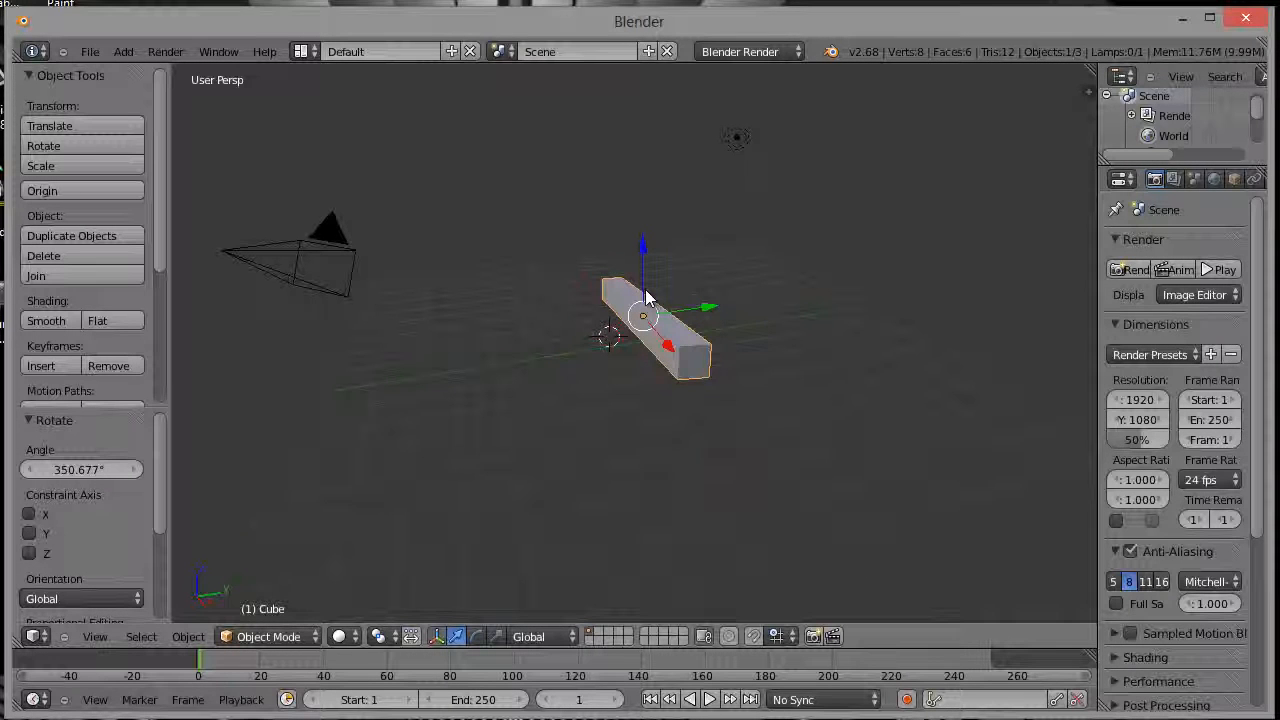
- Rotate the stretched cube about -223 degrees around X, -13.7 degrees around Y and 85.7 degrees around Z
{"action": "key", "text": "r"}
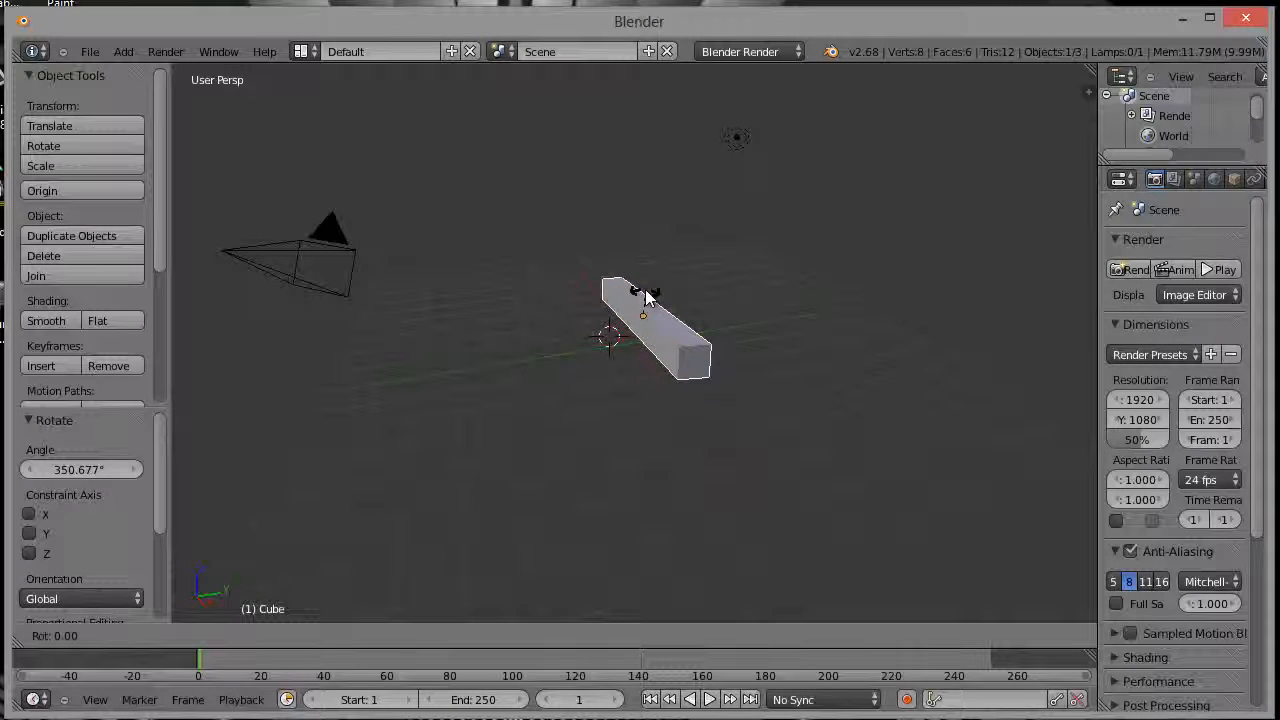
{"action": "key", "text": "x"}
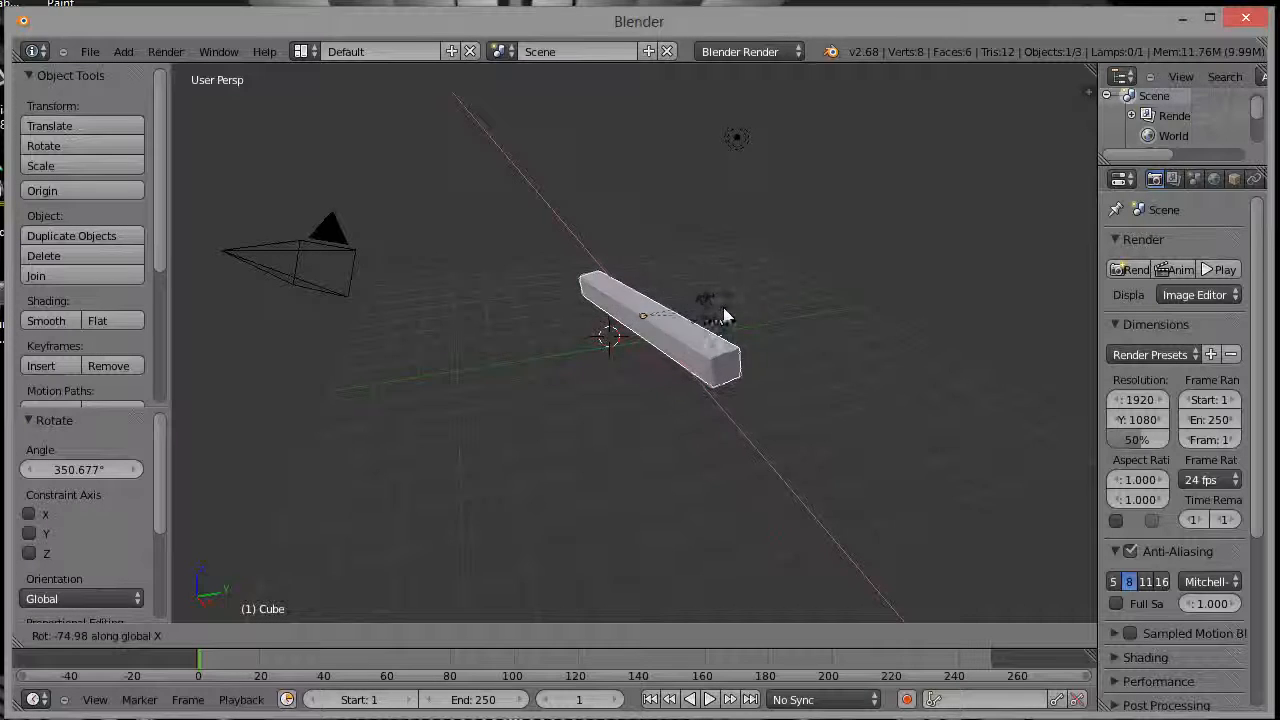
{"action": "left_click", "coordinate": [645, 336]}
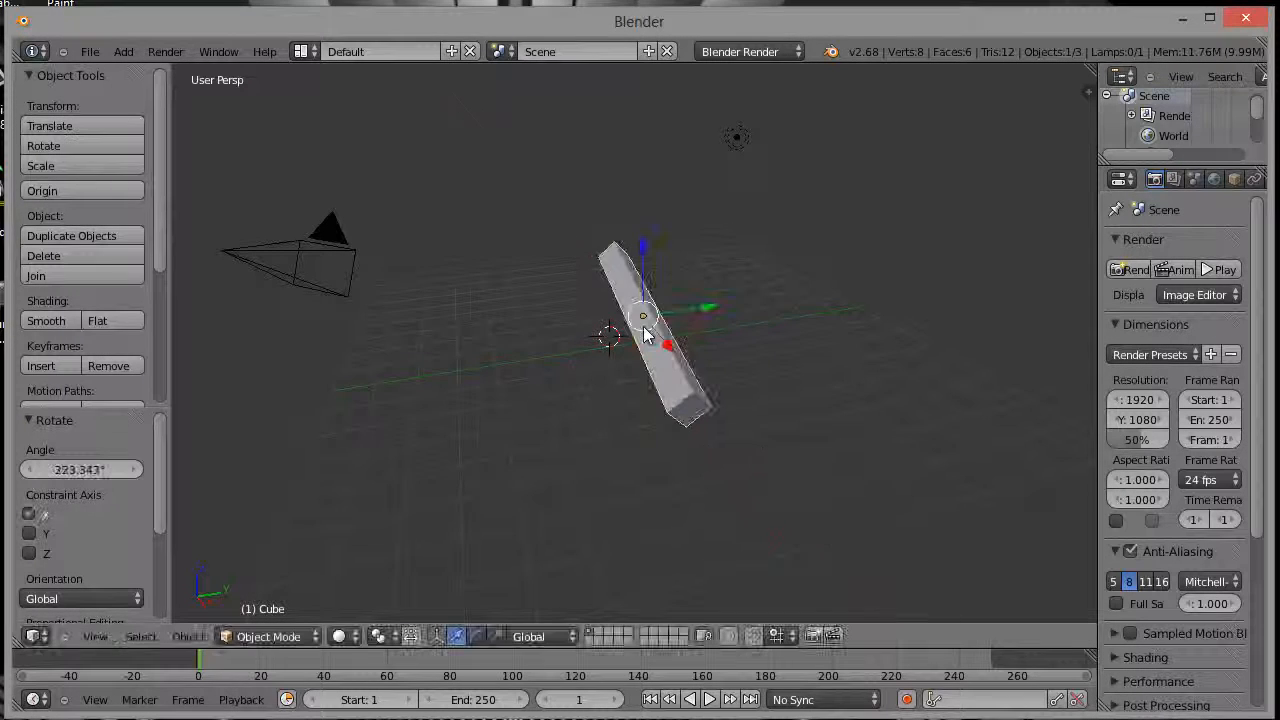
{"action": "key", "text": "r"}
{"action": "key", "text": "y"}
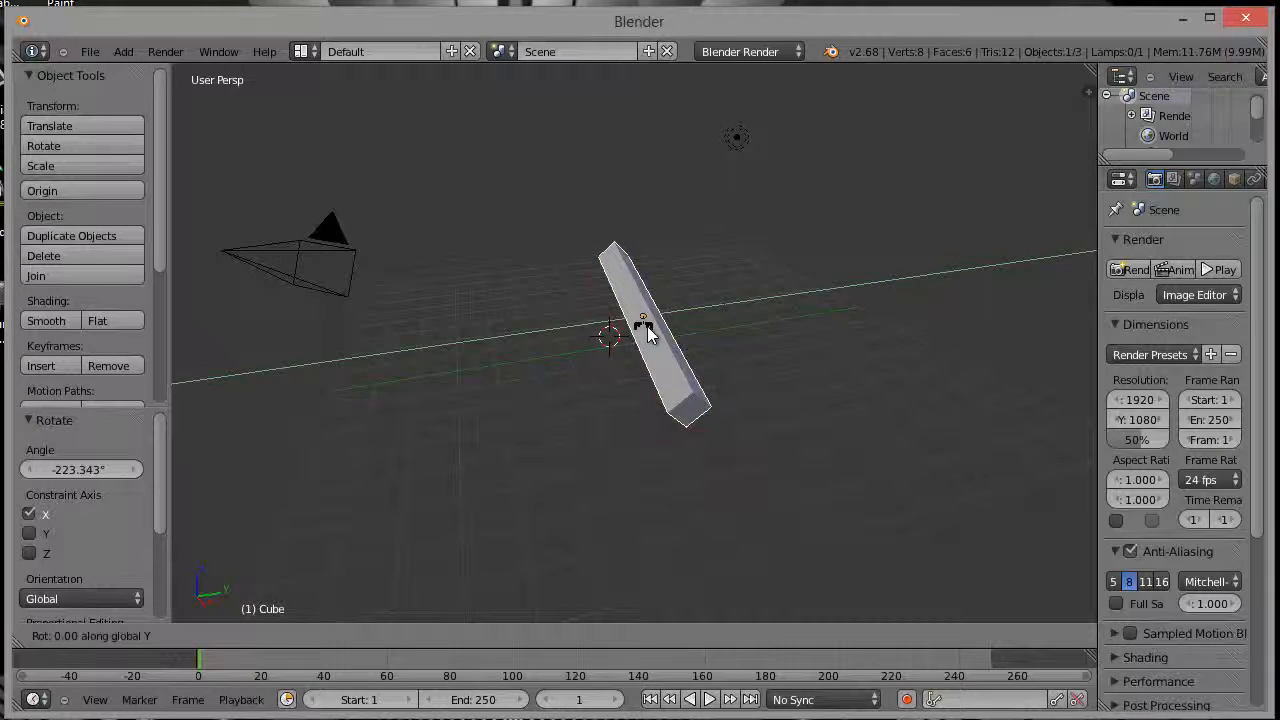
{"action": "left_click", "coordinate": [662, 390]}
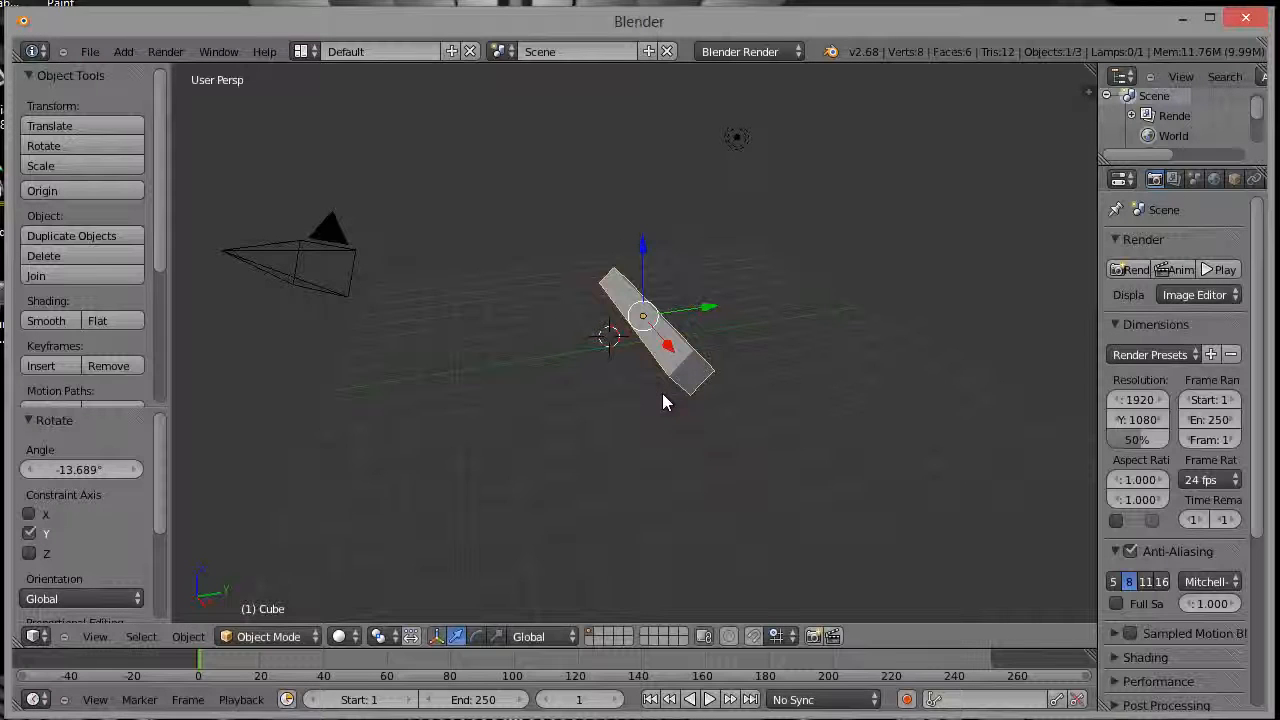
{"action": "key", "text": "r"}
{"action": "key", "text": "z"}
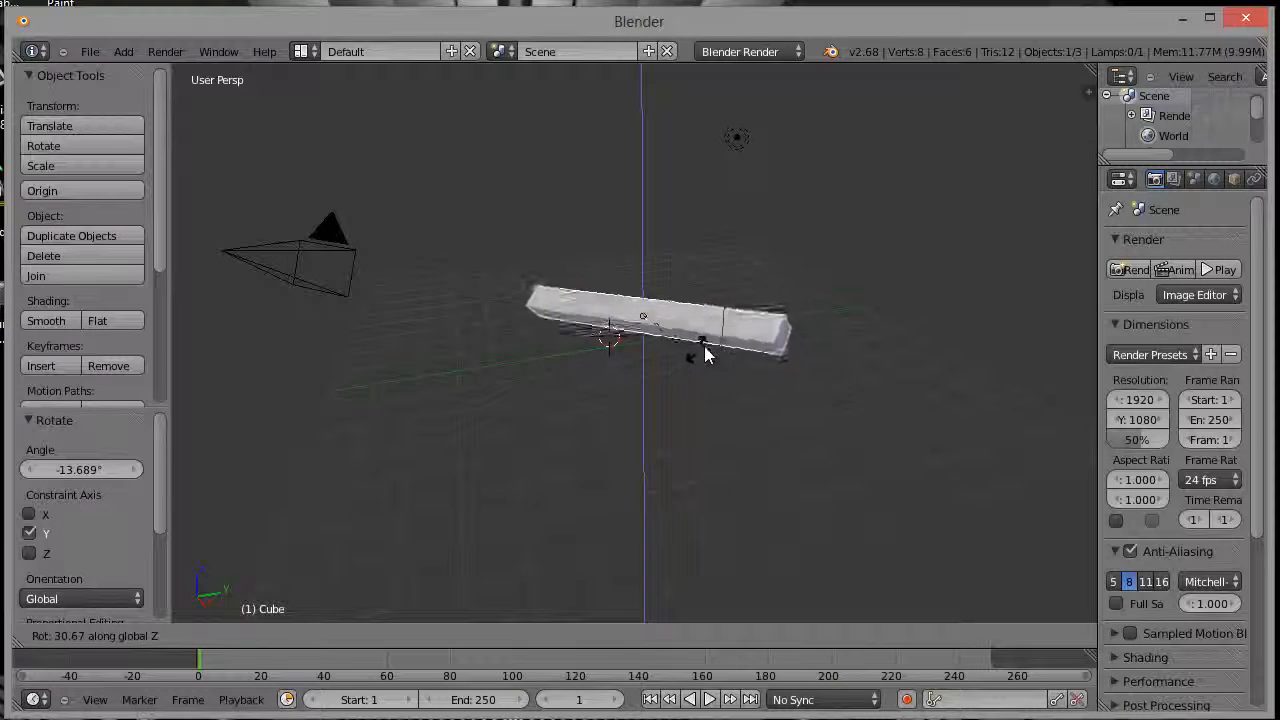
{"action": "left_click", "coordinate": [746, 302]}
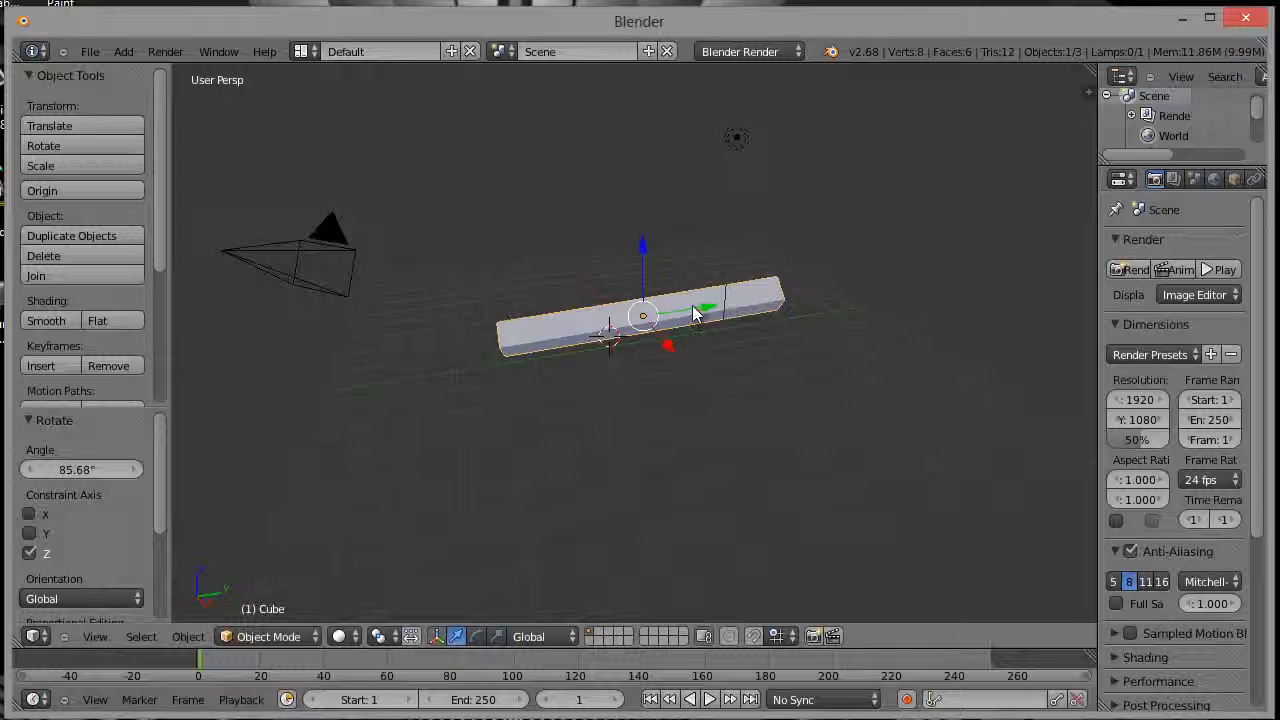
- Enter Edit Mode for the stretched cube and return to Object Mode
{"action": "scroll", "coordinate": [651, 312], "scroll_direction": "down", "scroll_amount": 2}
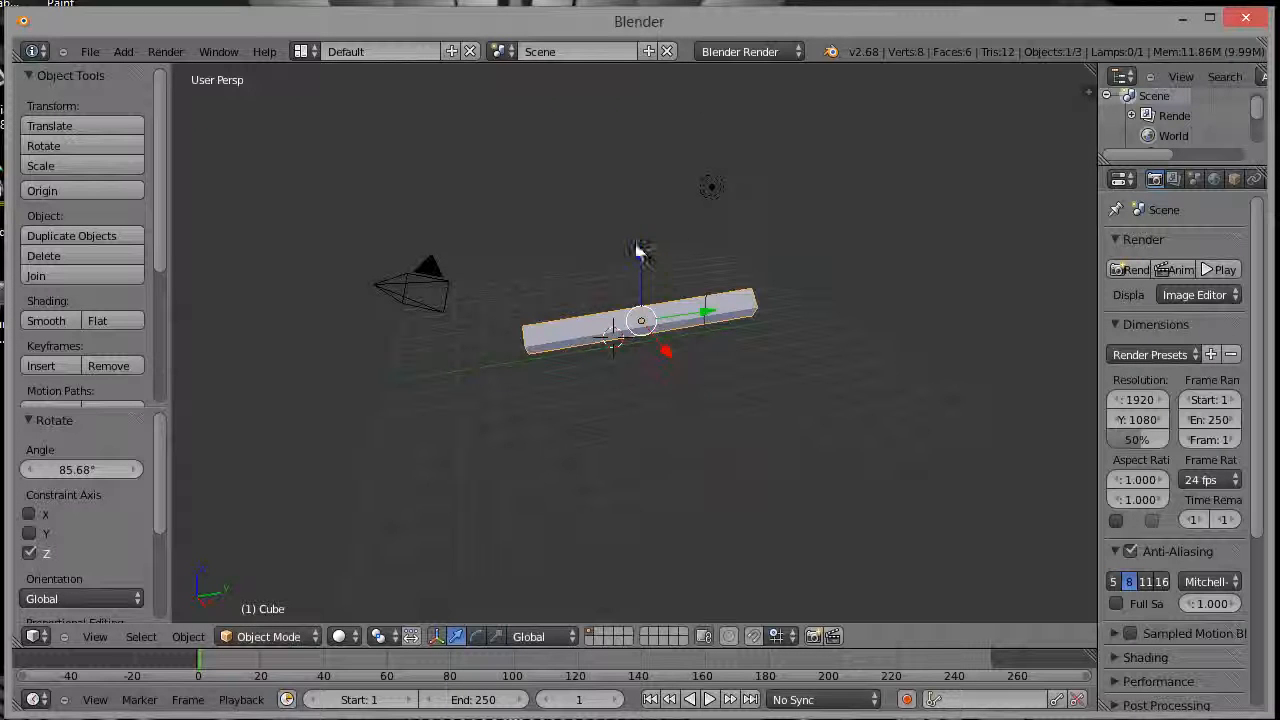
{"action": "scroll", "coordinate": [630, 255], "scroll_direction": "up", "scroll_amount": 3}
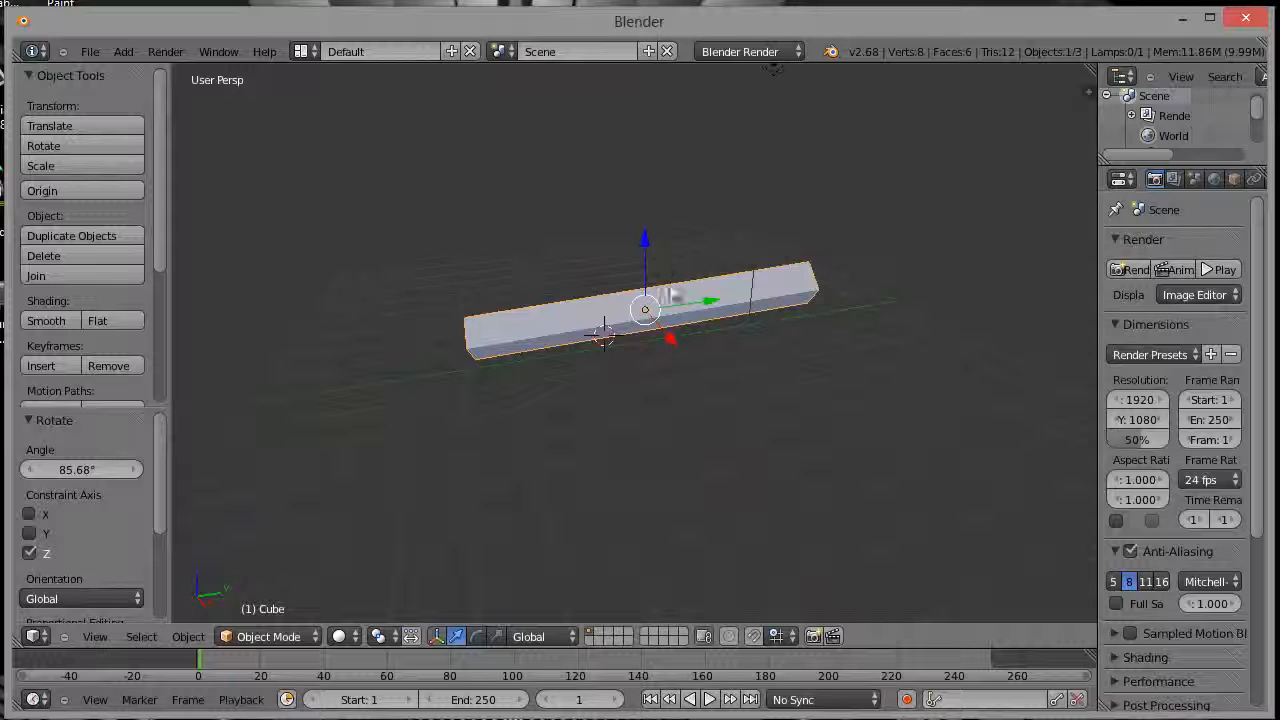
{"action": "left_click", "coordinate": [262, 634]}
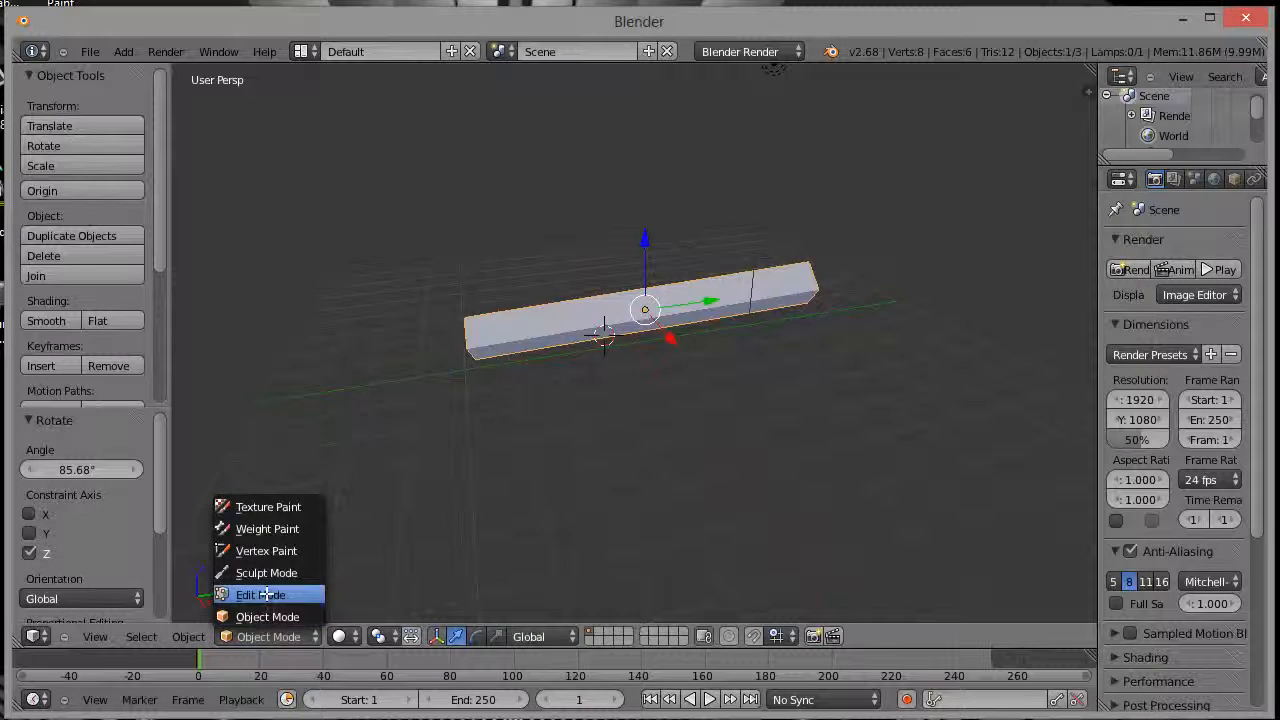
{"action": "left_click", "coordinate": [262, 594]}
{"action": "left_click", "coordinate": [264, 637]}
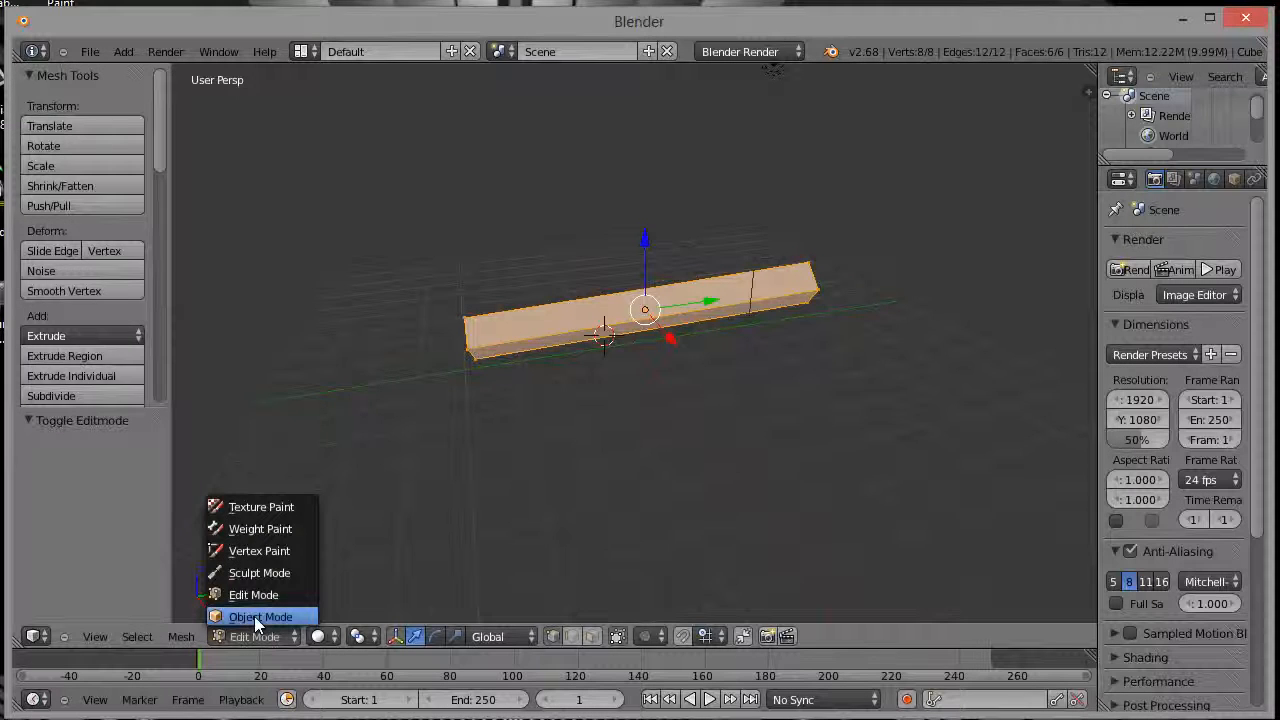
{"action": "left_click", "coordinate": [254, 614]}
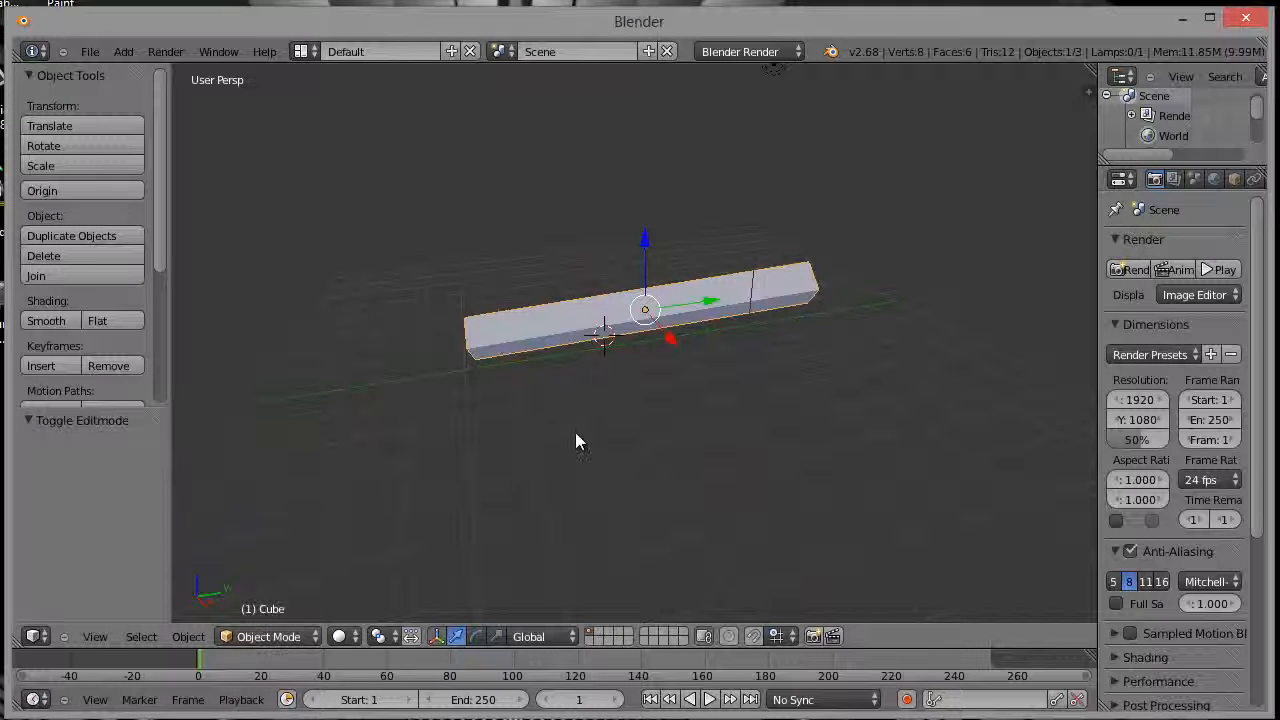
- Lower the stretched cube slightly along the Z axis and switch it to Edit Mode
{"action": "left_click_drag", "start_coordinate": [645, 242], "coordinate": [646, 283]}
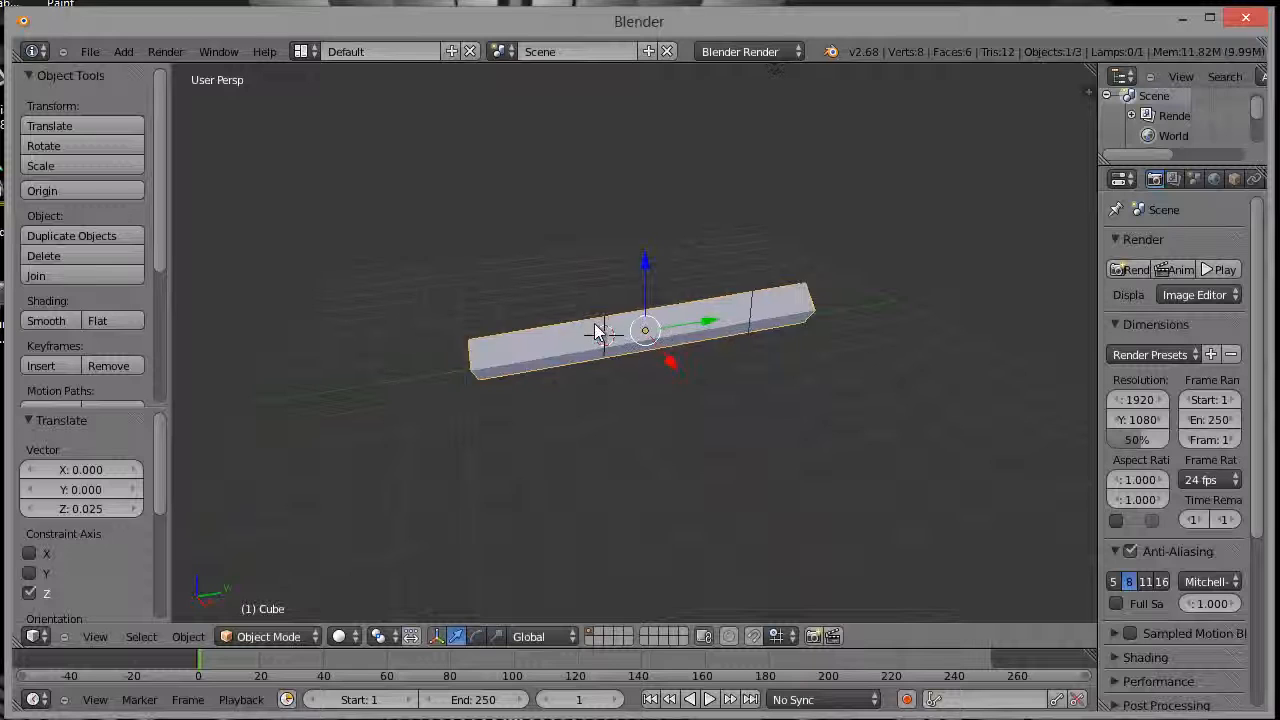
{"action": "middle_click_drag", "start_coordinate": [597, 329], "coordinate": [552, 336]}
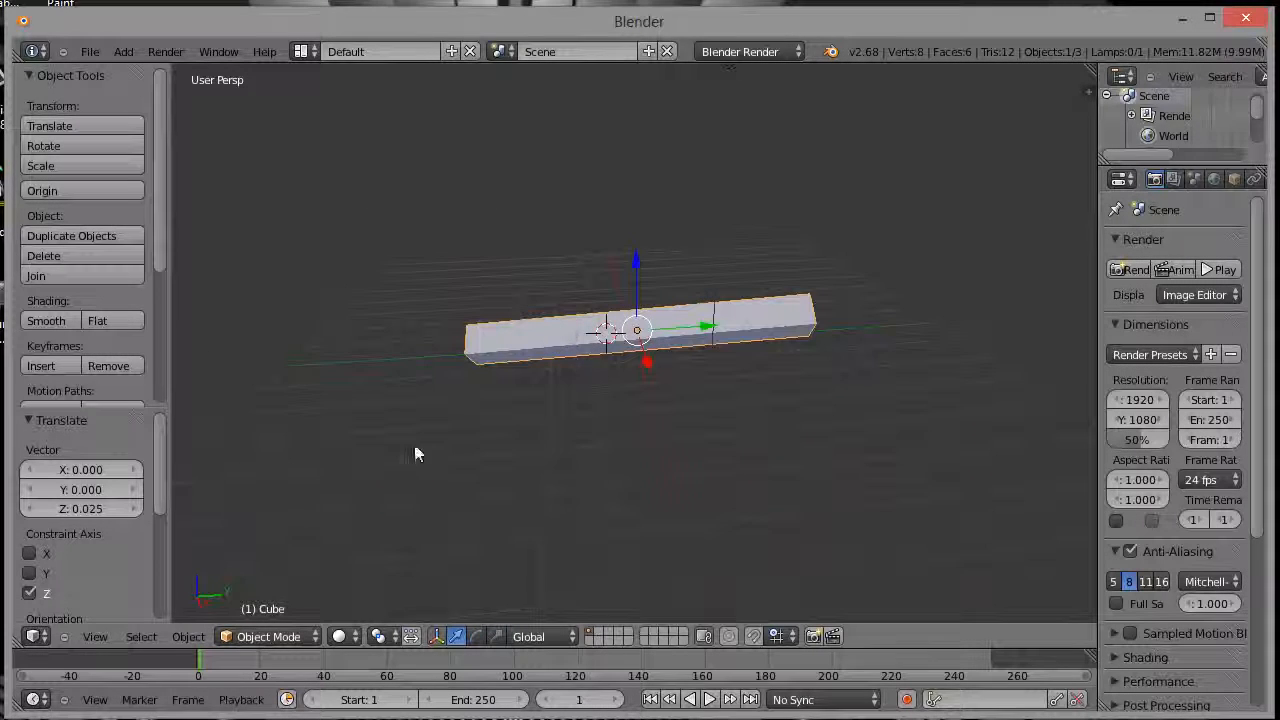
{"action": "left_click", "coordinate": [298, 636]}
{"action": "left_click", "coordinate": [290, 598]}
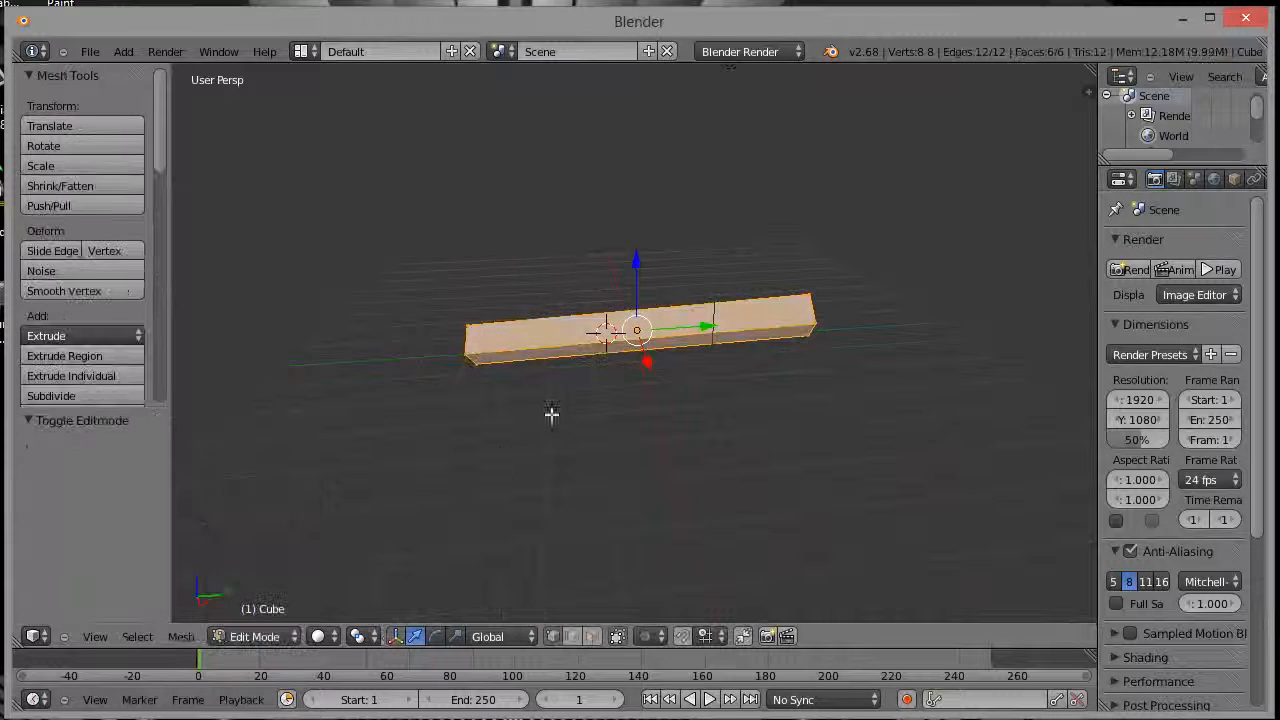
- In vertex selection mode, select a lower corner vertex at one end of the bar, pull it outward and raise it about 0.361 along Z
{"action": "scroll", "coordinate": [645, 337], "scroll_direction": "up", "scroll_amount": 1}
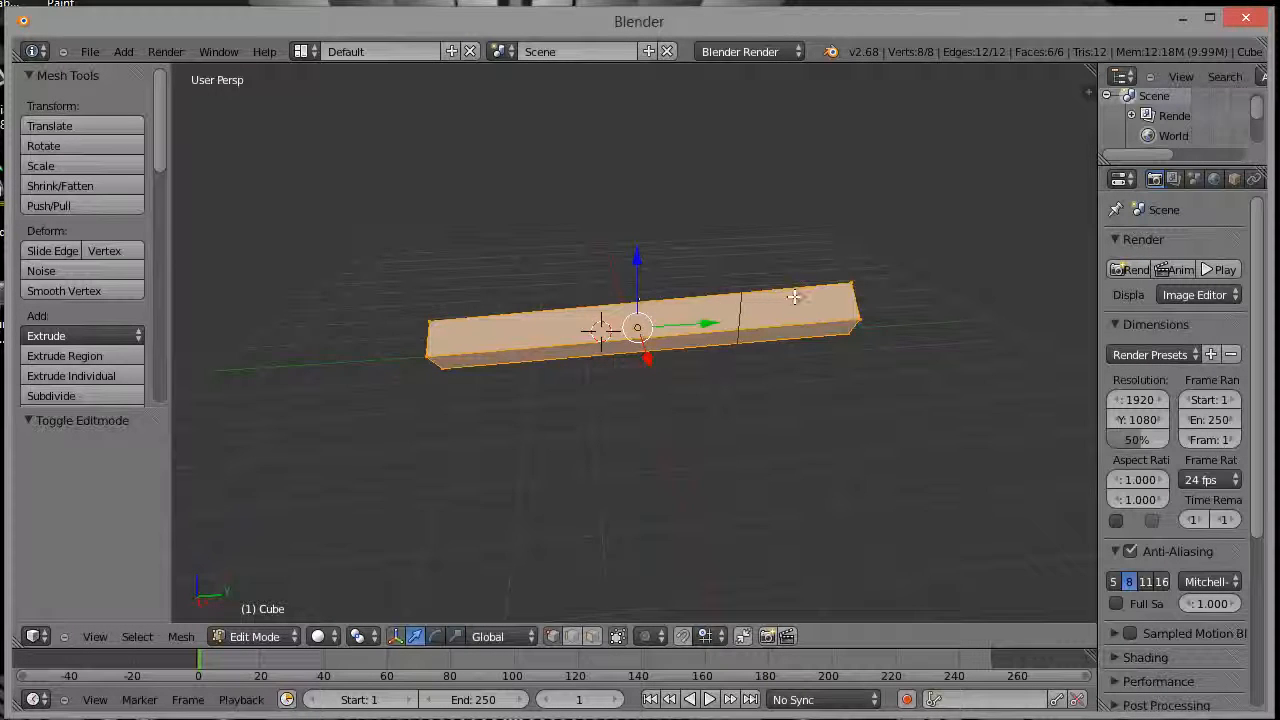
{"action": "middle_click_drag", "start_coordinate": [793, 296], "coordinate": [709, 309]}
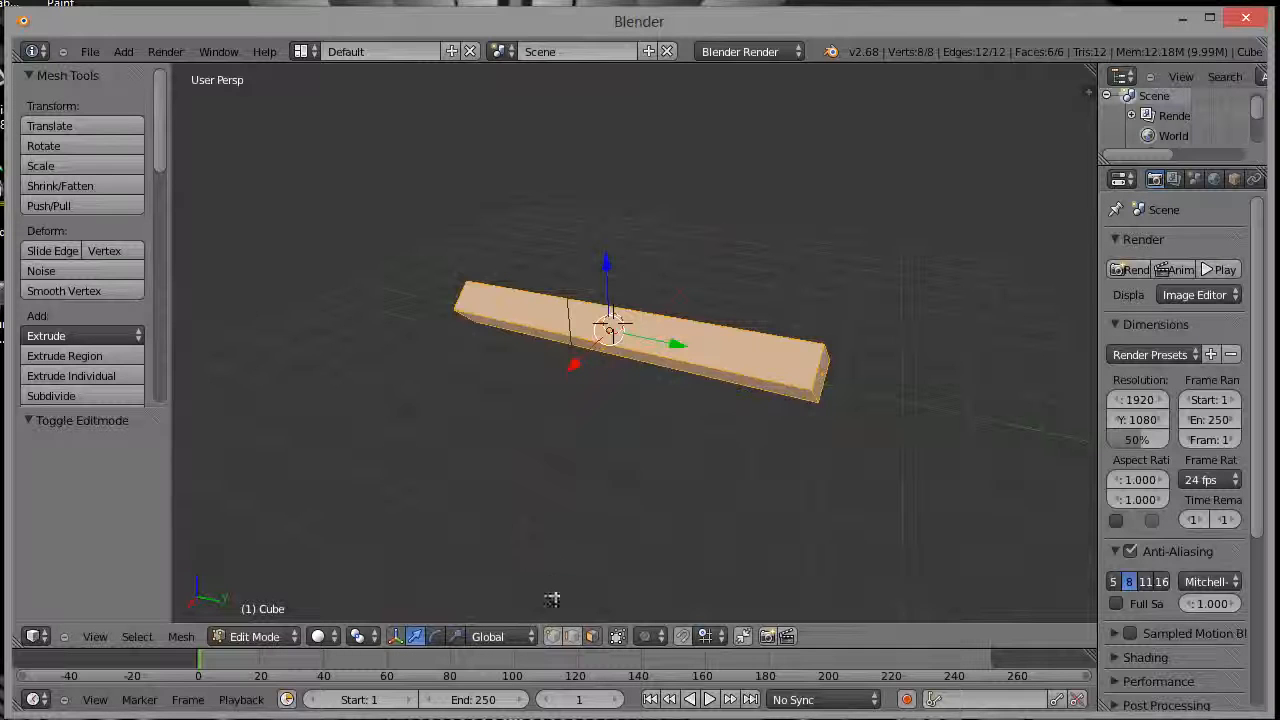
{"action": "left_click", "coordinate": [556, 640]}
{"action": "right_click", "coordinate": [455, 314]}
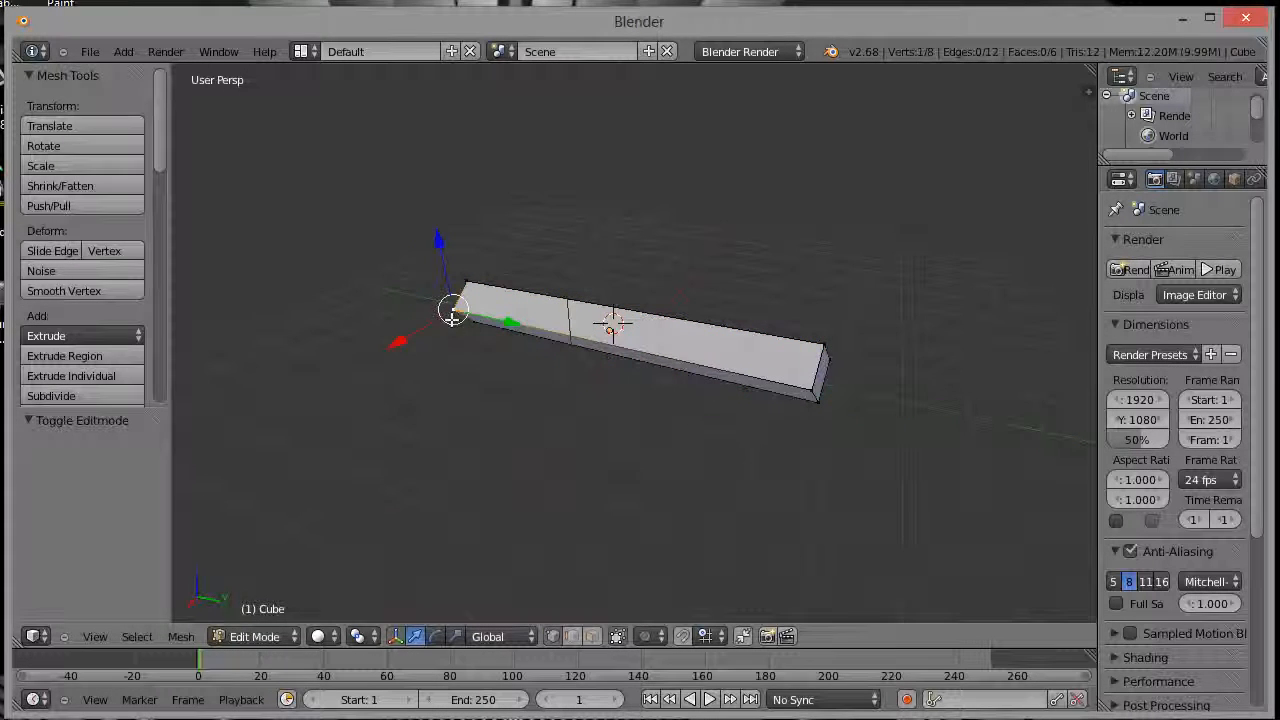
{"action": "left_click", "coordinate": [366, 372]}
{"action": "middle_click_drag", "start_coordinate": [366, 372], "coordinate": [480, 243]}
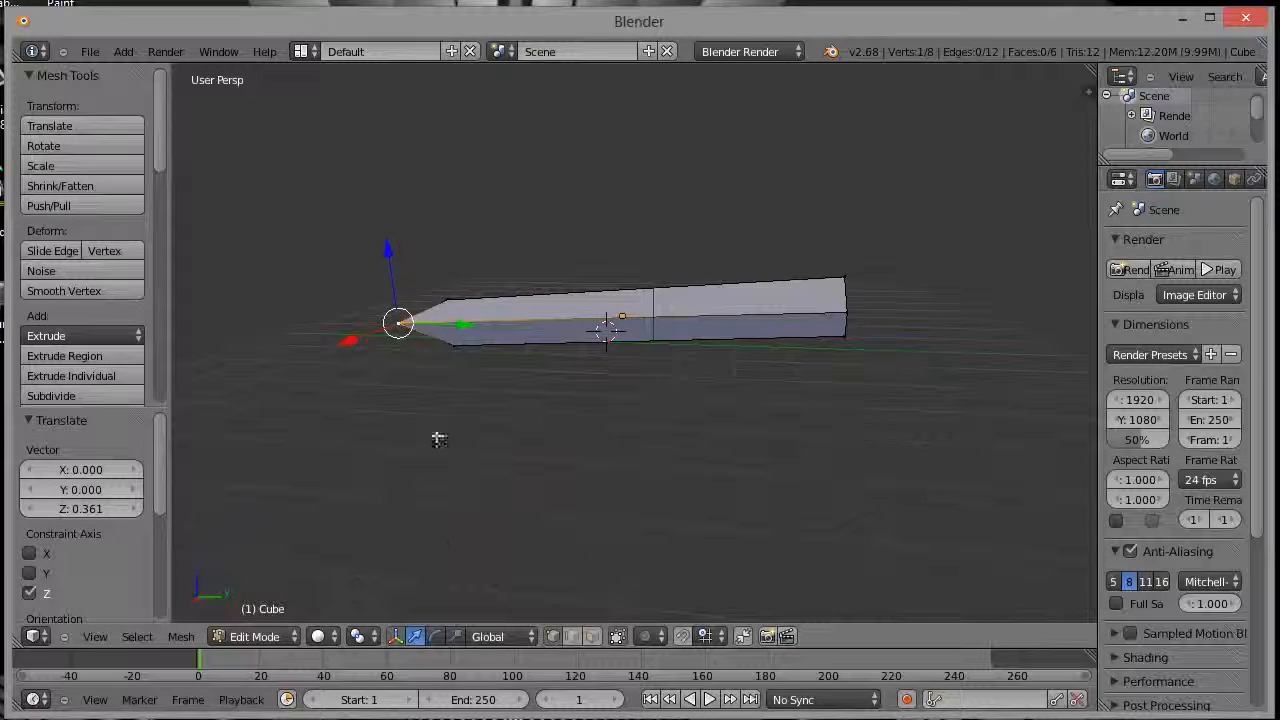
- In edge selection mode, select the long middle edge of the bar's side and move it about 1.919 along X
{"action": "left_click", "coordinate": [572, 637]}
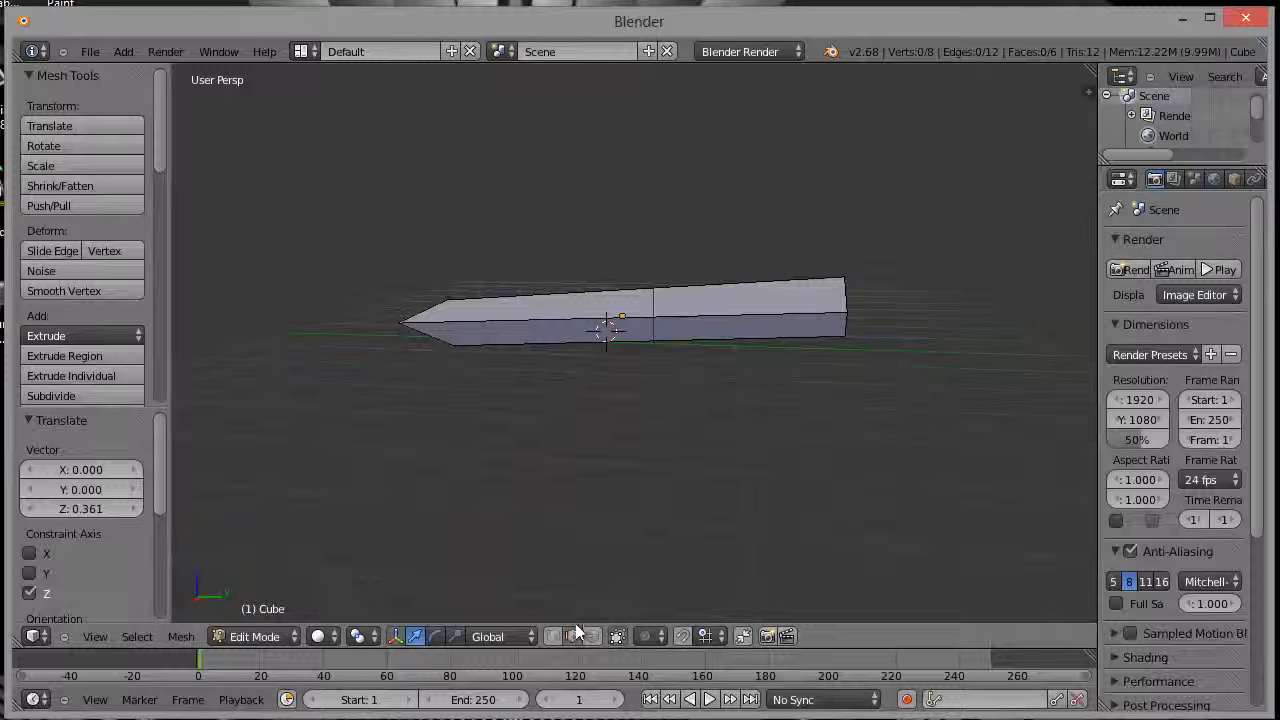
{"action": "right_click", "coordinate": [645, 318]}
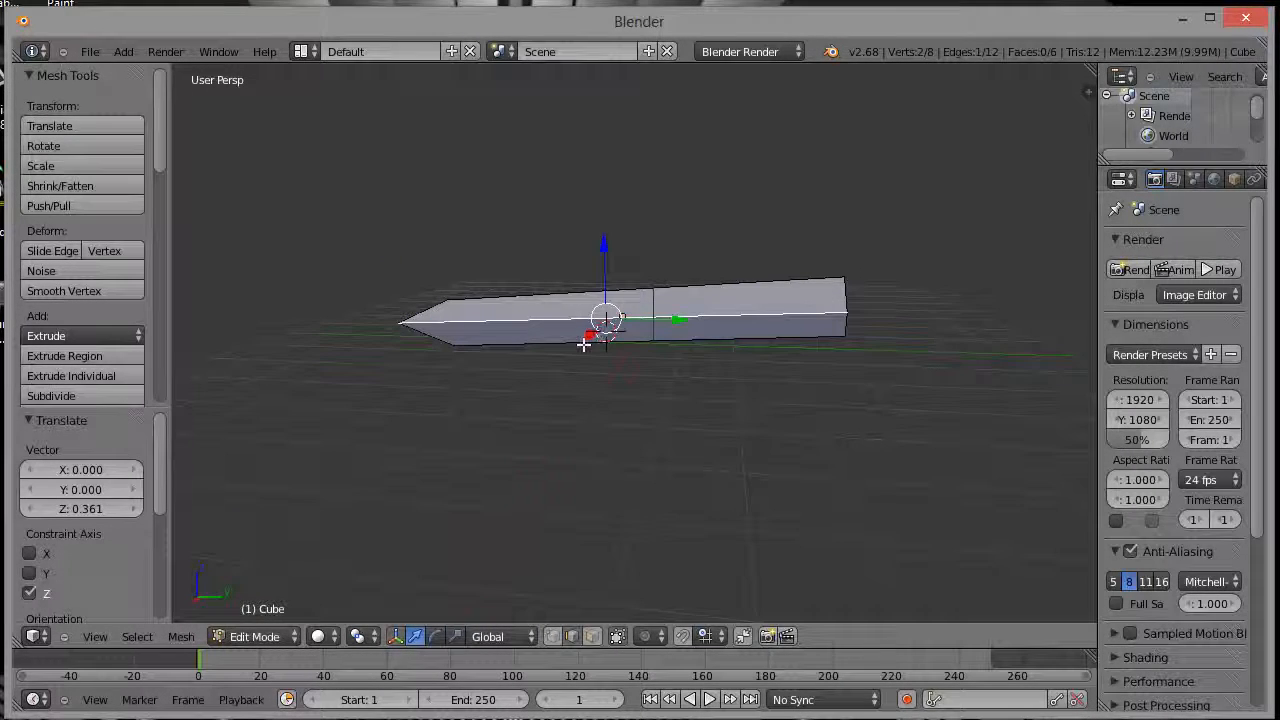
{"action": "left_click_drag", "start_coordinate": [587, 341], "coordinate": [563, 363]}
{"action": "middle_click_drag", "start_coordinate": [566, 358], "coordinate": [400, 363]}
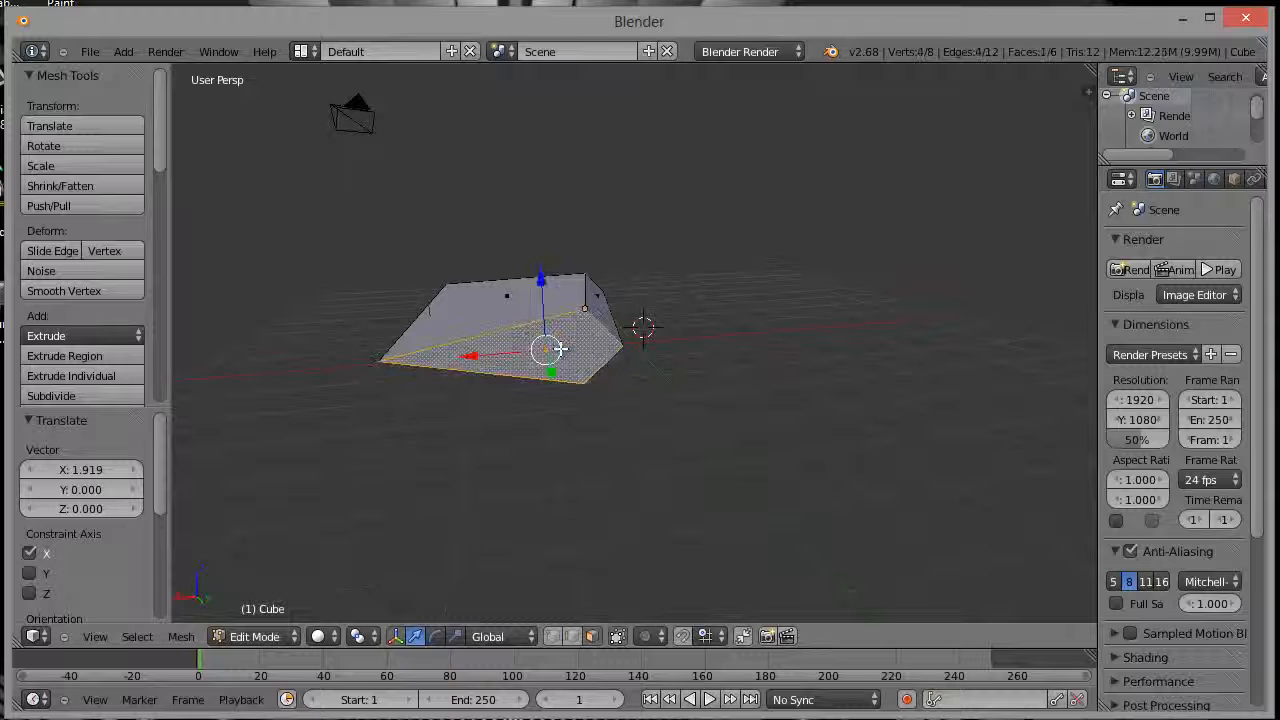
- In face selection mode, shift the selected end face along Y and lower it about 0.121 along Z
{"action": "left_click_drag", "start_coordinate": [551, 374], "coordinate": [538, 298]}
{"action": "mouse_move", "coordinate": [510, 223]}
{"action": "left_mouse_down"}
{"action": "mouse_move", "coordinate": [514, 180]}
{"action": "mouse_move", "coordinate": [514, 232]}
{"action": "left_mouse_up"}
{"action": "middle_click_drag", "start_coordinate": [505, 300], "coordinate": [549, 291]}
- Select the narrow long side face and move it about -2.990 along Y
{"action": "right_click", "coordinate": [570, 312]}
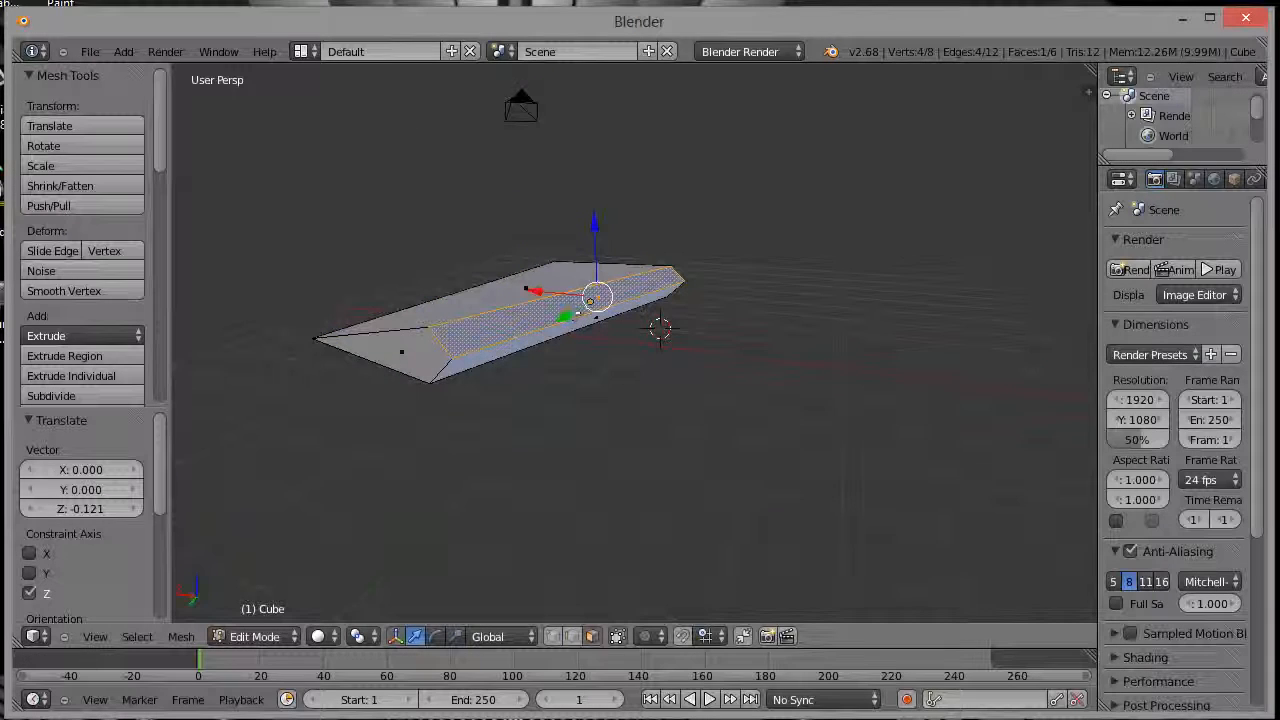
{"action": "left_click_drag", "start_coordinate": [563, 319], "coordinate": [623, 308]}
{"action": "middle_click_drag", "start_coordinate": [623, 312], "coordinate": [806, 314]}
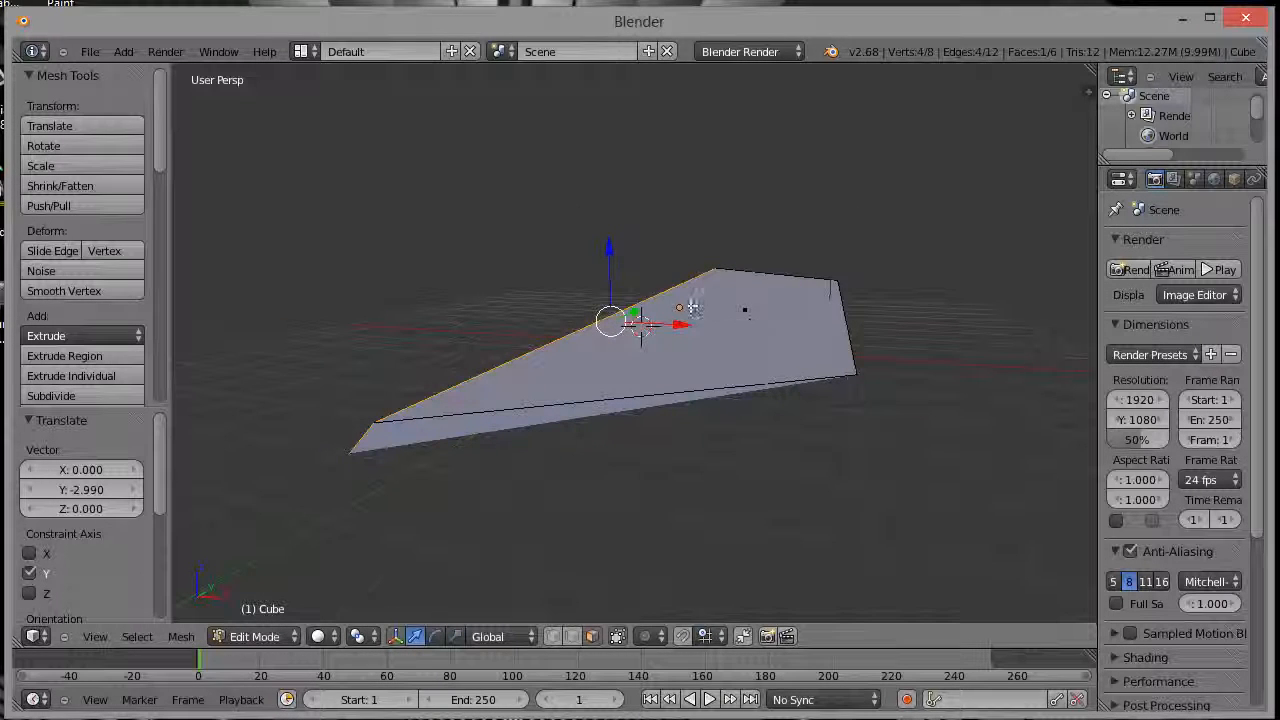
- In Object Mode, move the whole shape slightly along Z and about -0.468 along X, and return to Edit Mode
{"action": "left_click", "coordinate": [277, 637]}
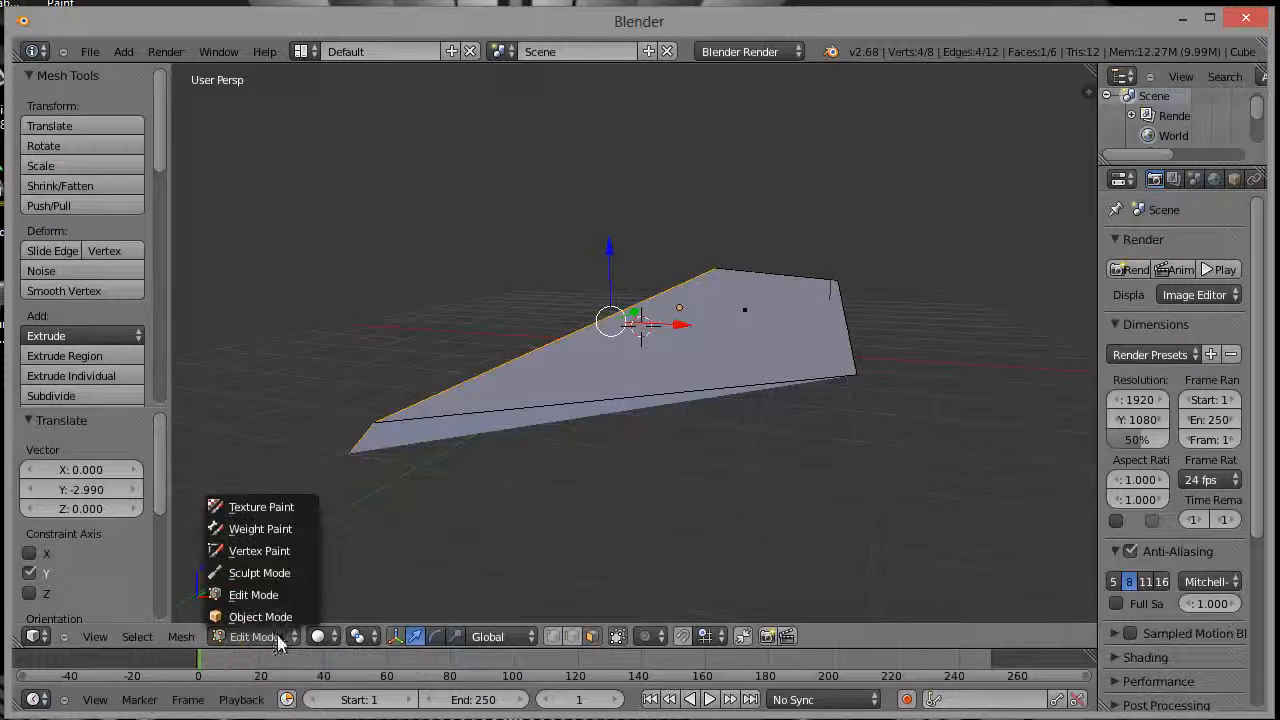
{"action": "left_click", "coordinate": [270, 620]}
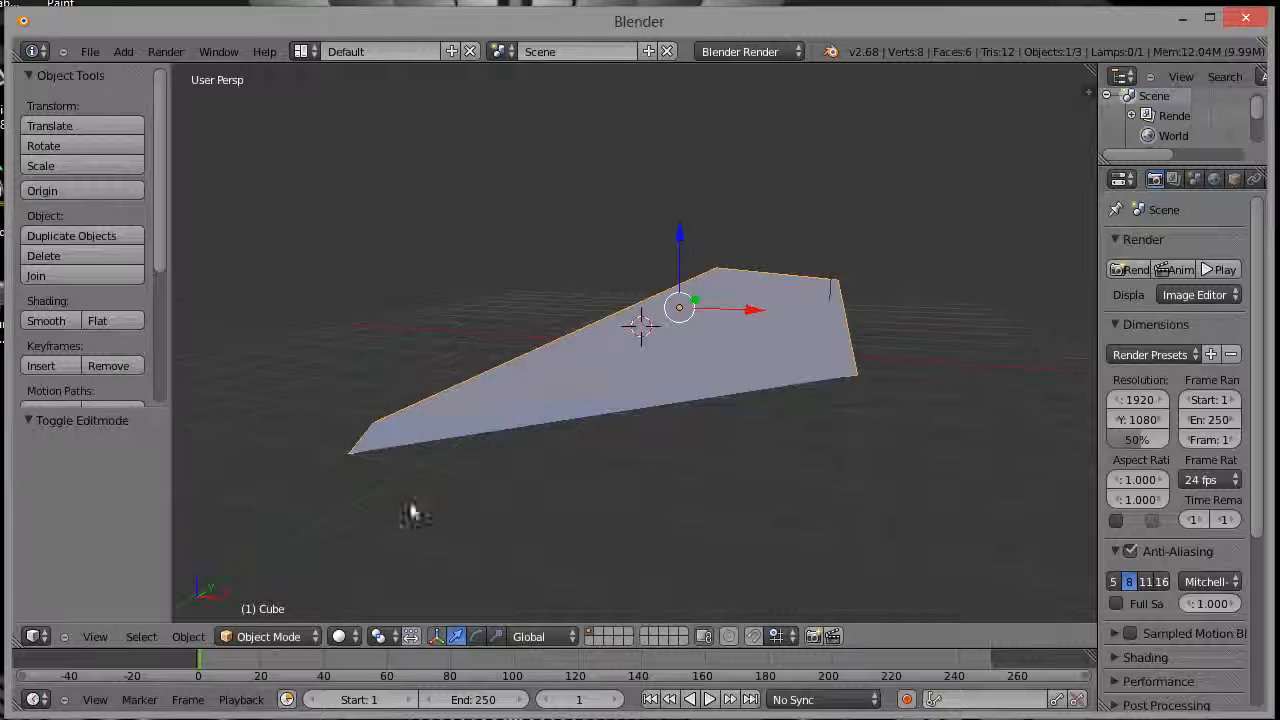
{"action": "mouse_move", "coordinate": [684, 231]}
{"action": "left_mouse_down"}
{"action": "mouse_move", "coordinate": [677, 271]}
{"action": "mouse_move", "coordinate": [677, 229]}
{"action": "left_mouse_up"}
{"action": "left_click_drag", "start_coordinate": [755, 300], "coordinate": [712, 296]}
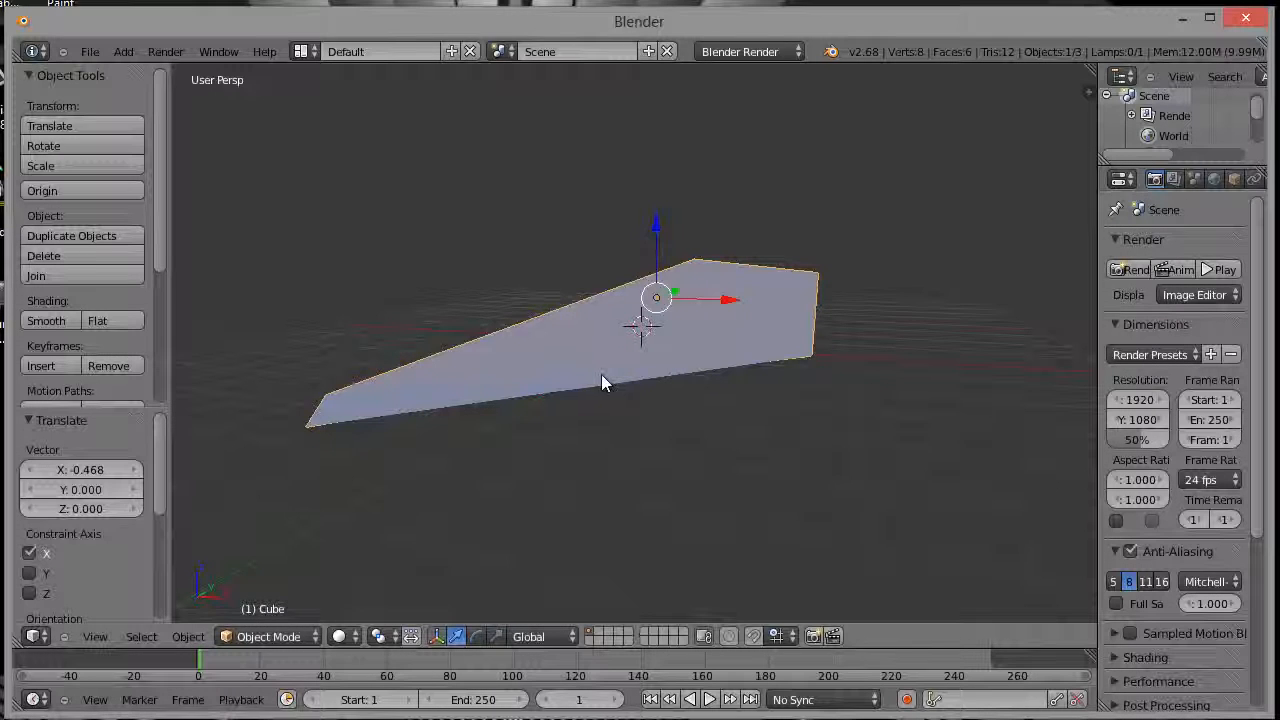
{"action": "left_click", "coordinate": [262, 636]}
{"action": "left_click", "coordinate": [257, 594]}
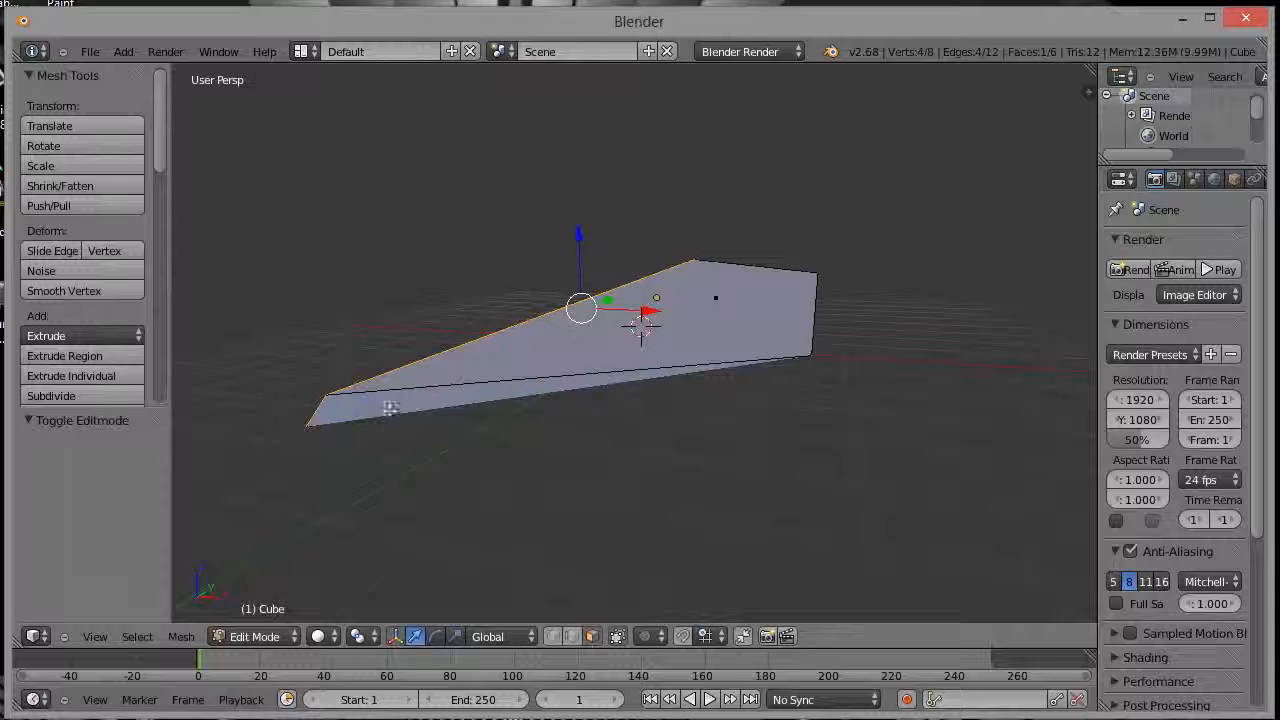
- Subdivide the selected long face with 3 cuts
{"action": "left_click_drag", "start_coordinate": [162, 139], "coordinate": [154, 200]}
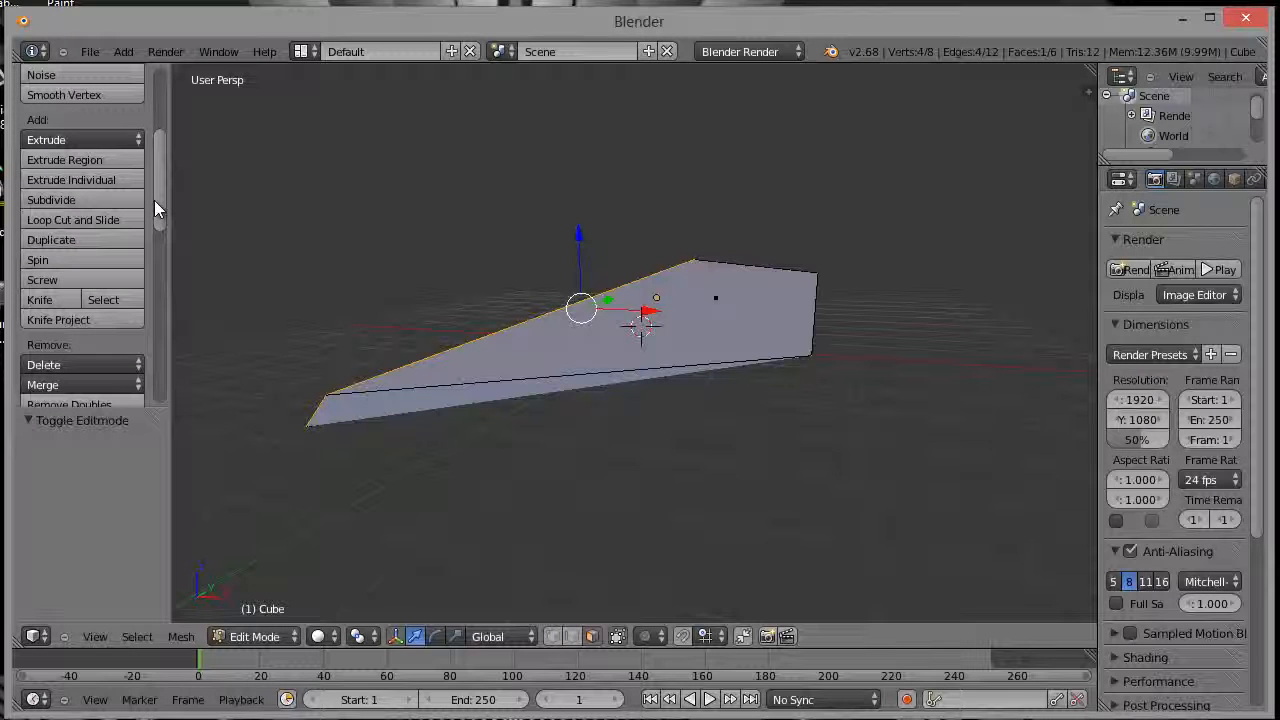
{"action": "left_click", "coordinate": [112, 200]}
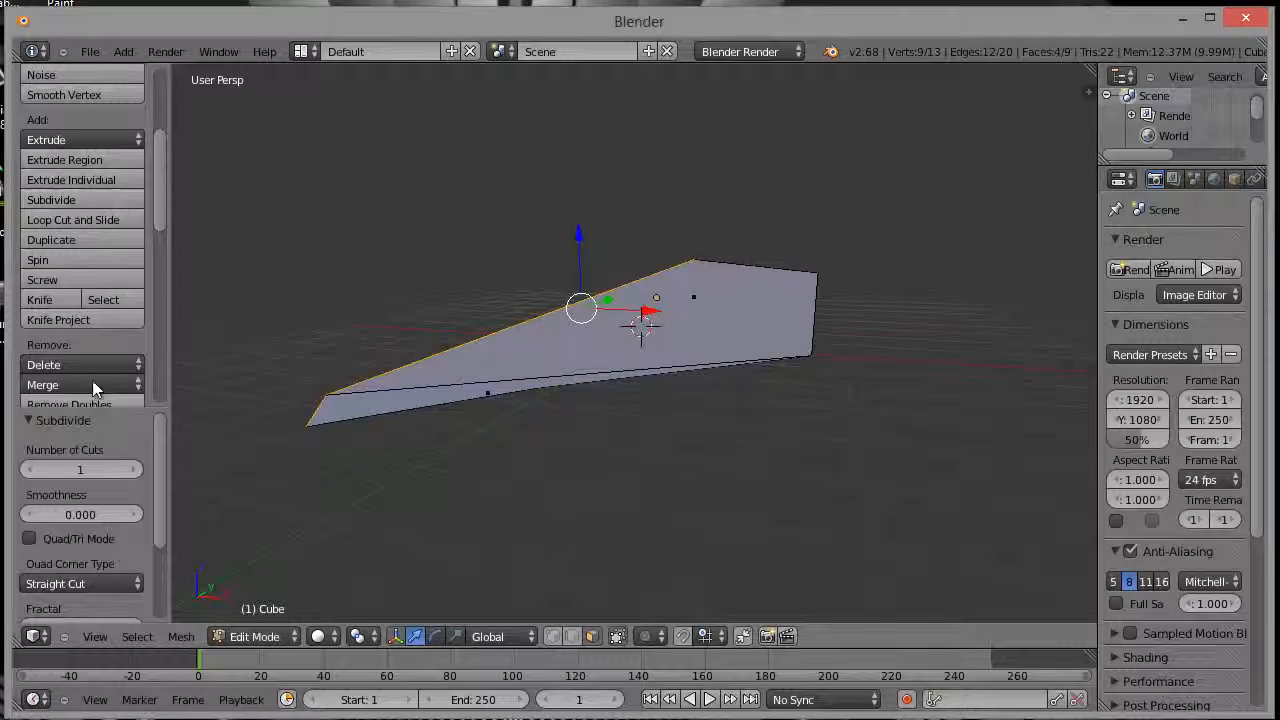
{"action": "left_click", "coordinate": [136, 469]}
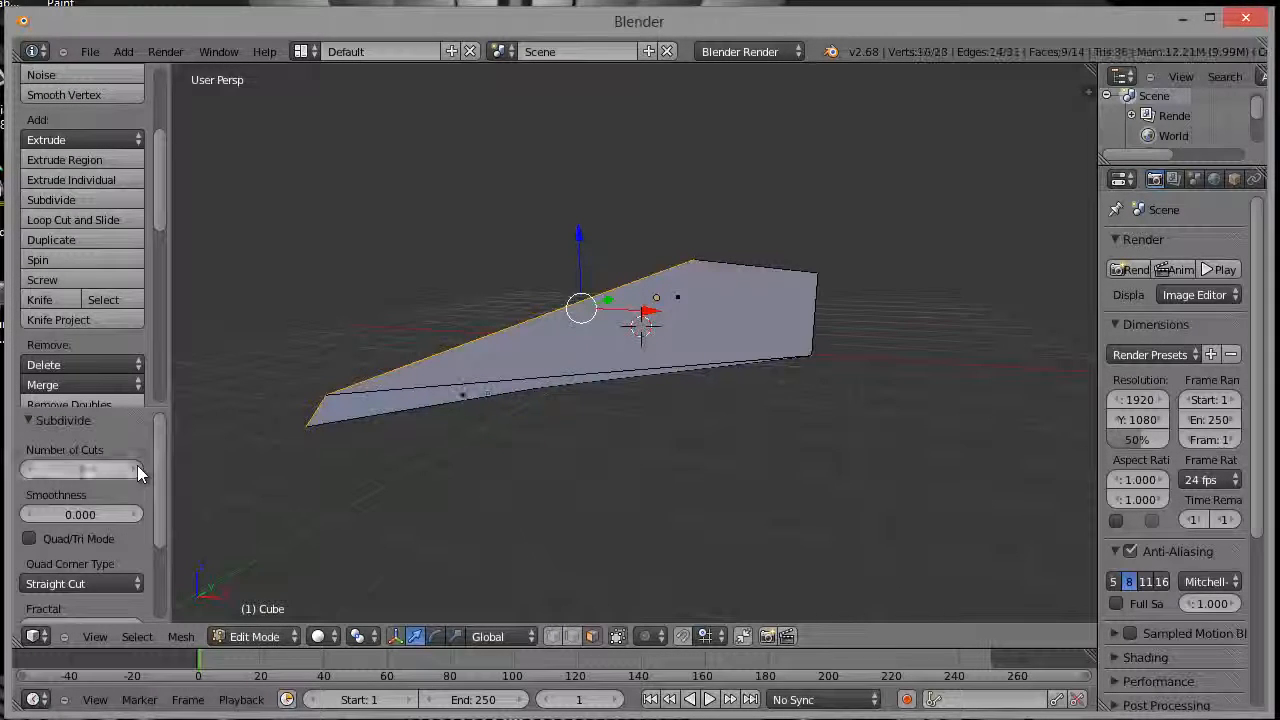
{"action": "left_click", "coordinate": [136, 469]}
{"action": "middle_click_drag", "start_coordinate": [208, 415], "coordinate": [426, 367]}
{"action": "scroll", "coordinate": [771, 369], "scroll_direction": "up", "scroll_amount": 3}
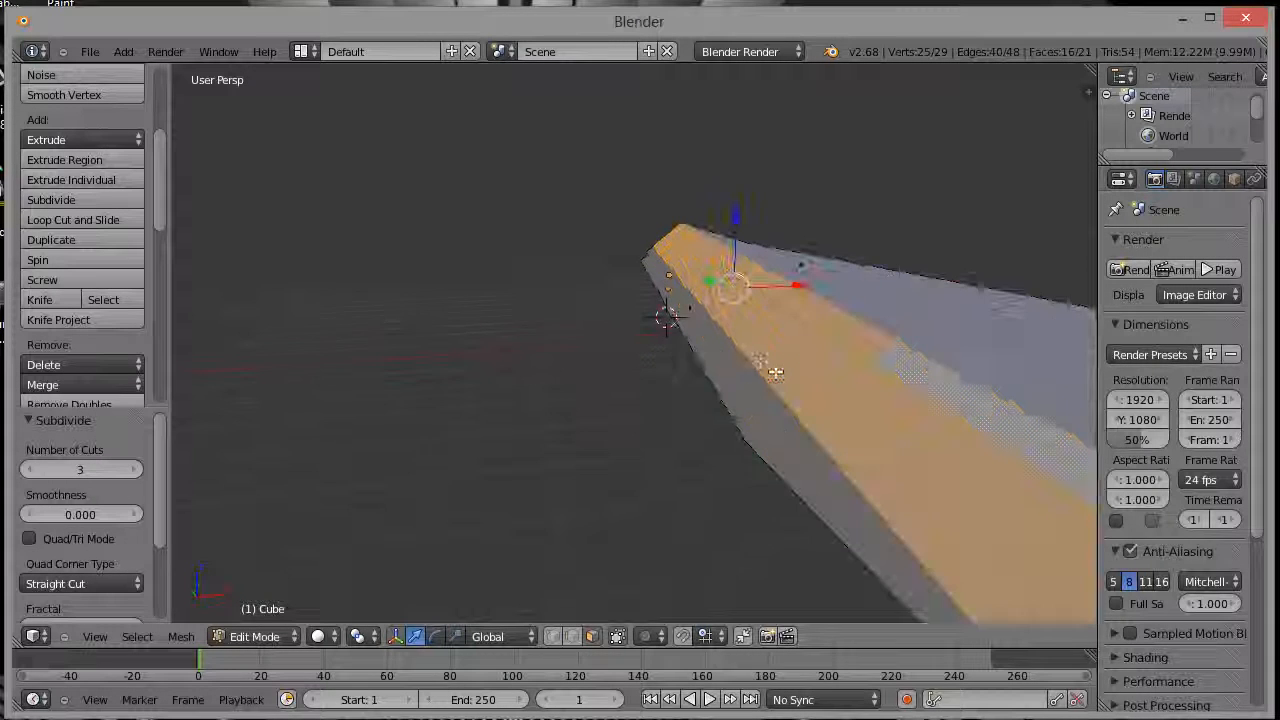
- Reduce the subdivision to 1 cut and select one of the resulting quarter faces
{"action": "left_click", "coordinate": [29, 469]}
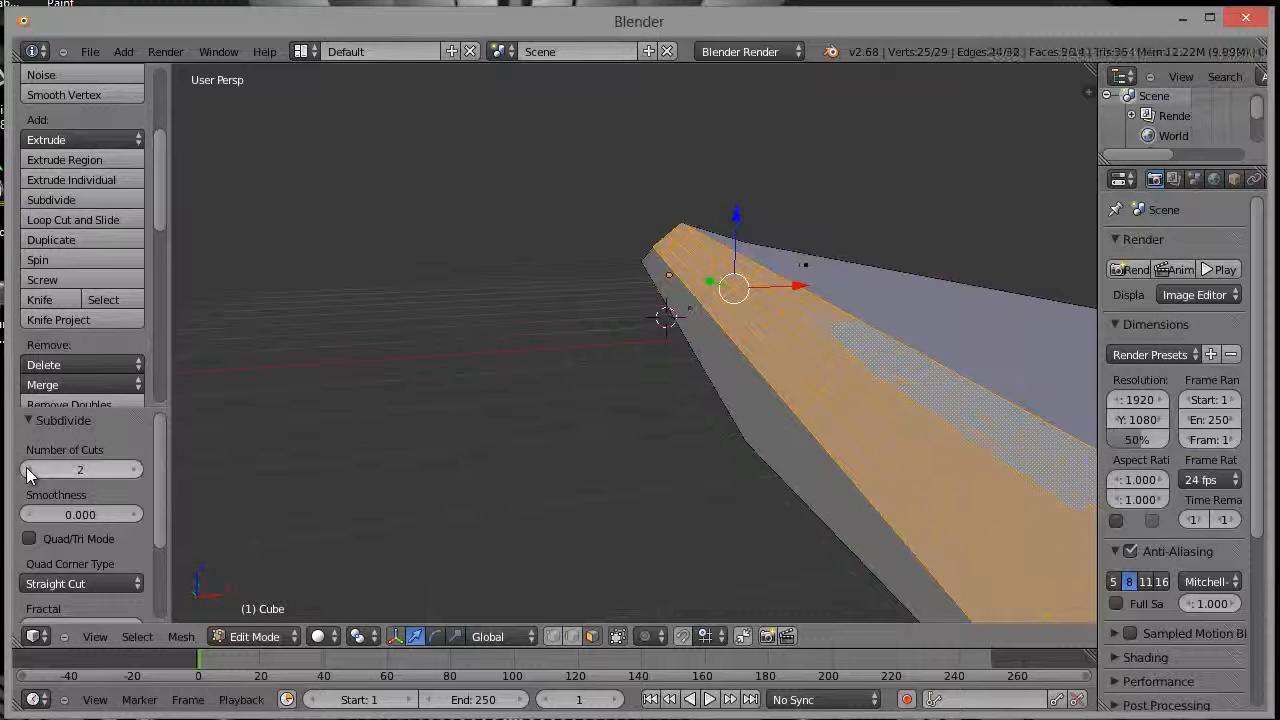
{"action": "left_click", "coordinate": [29, 469]}
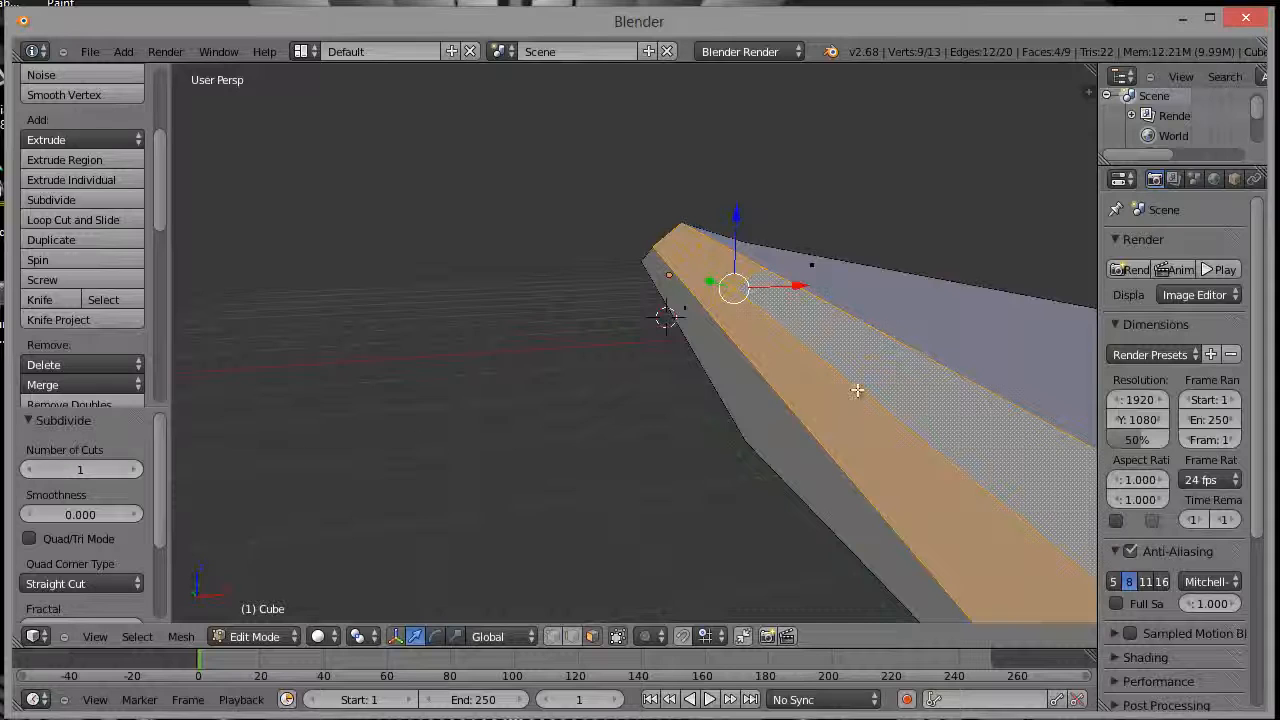
{"action": "middle_click_drag", "start_coordinate": [857, 386], "coordinate": [918, 374]}
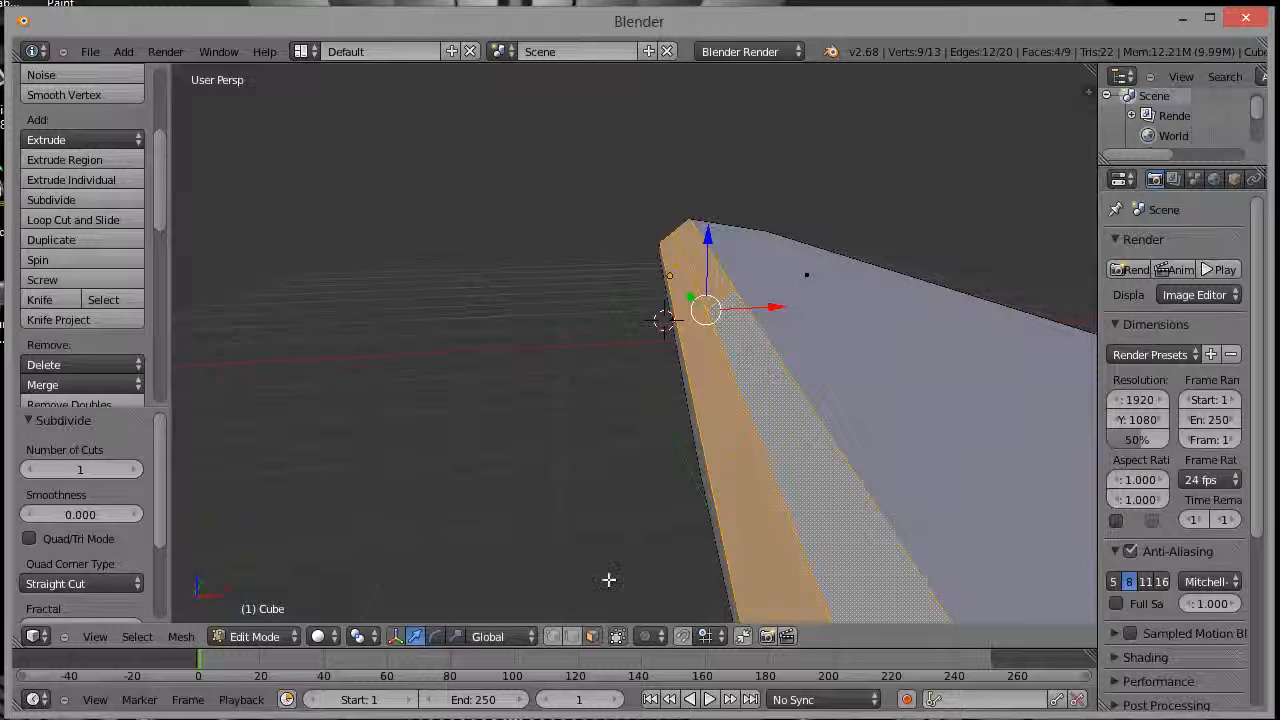
{"action": "right_click", "coordinate": [808, 436]}
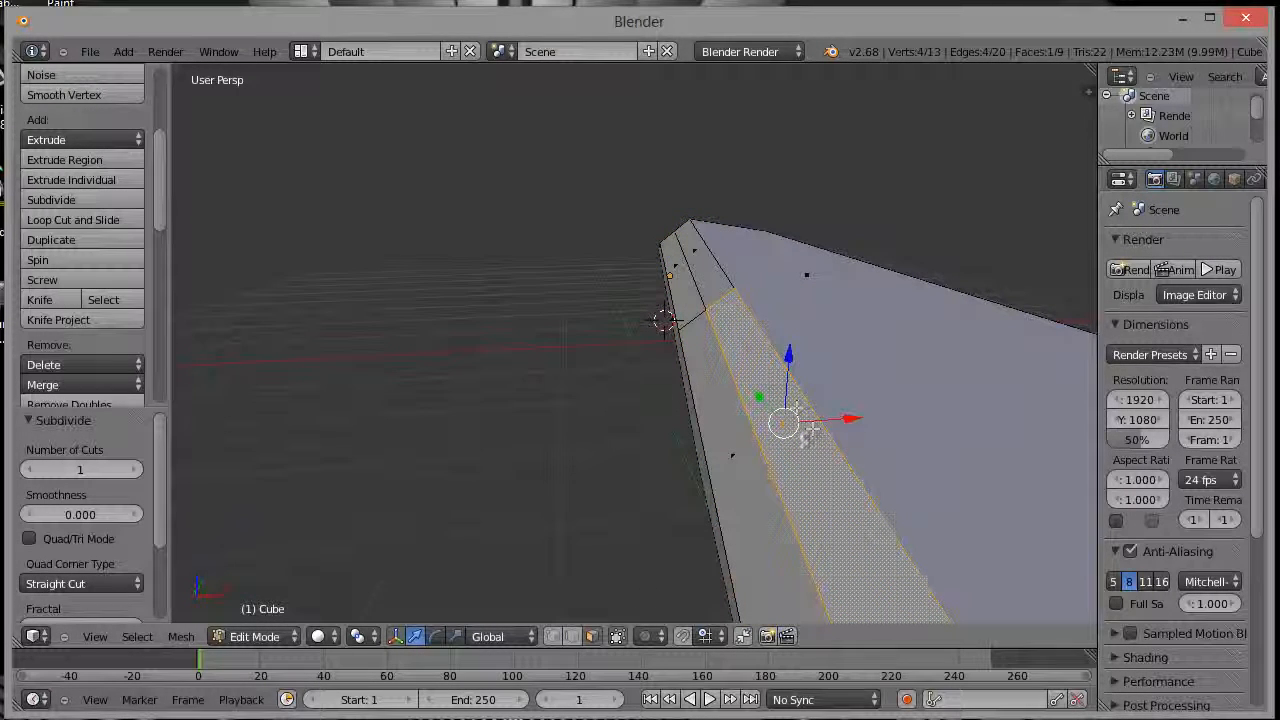
- Try moving the selected quarter face about 0.508 along Z and -0.527 along X, and undo both moves
{"action": "left_click_drag", "start_coordinate": [790, 358], "coordinate": [714, 256]}
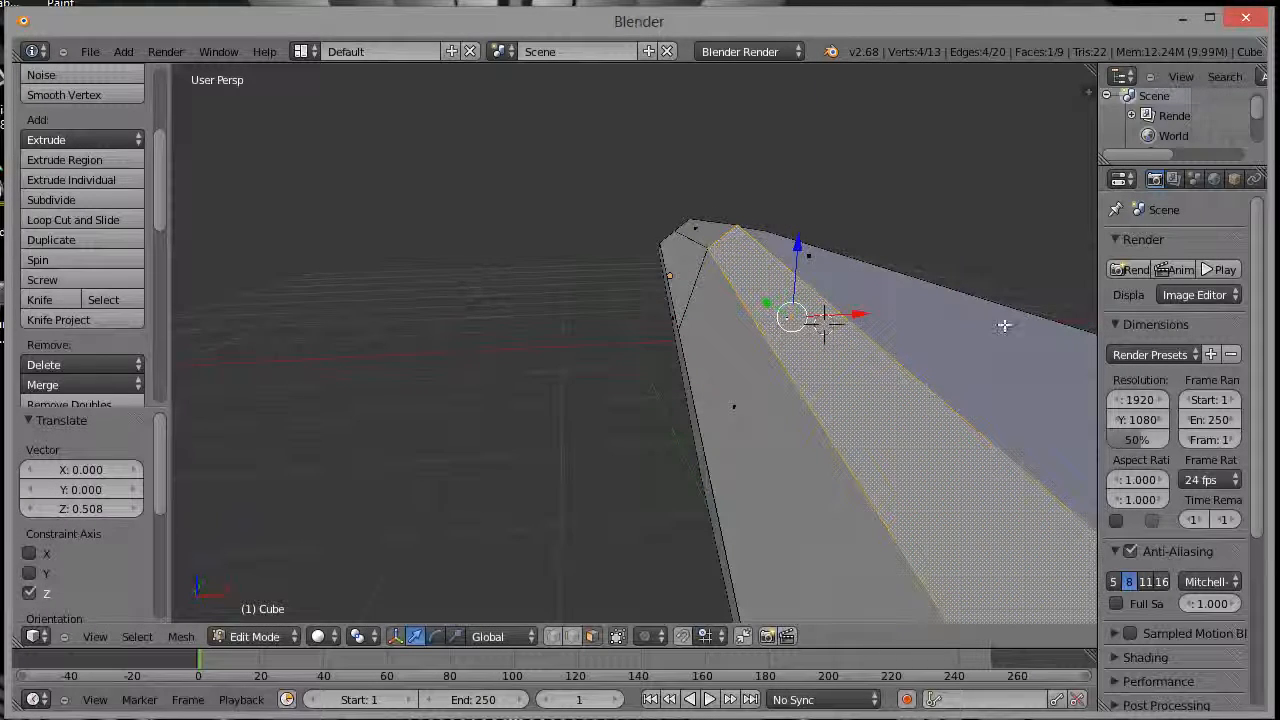
{"action": "left_click_drag", "start_coordinate": [824, 318], "coordinate": [823, 323]}
{"action": "middle_click_drag", "start_coordinate": [823, 323], "coordinate": [777, 289]}
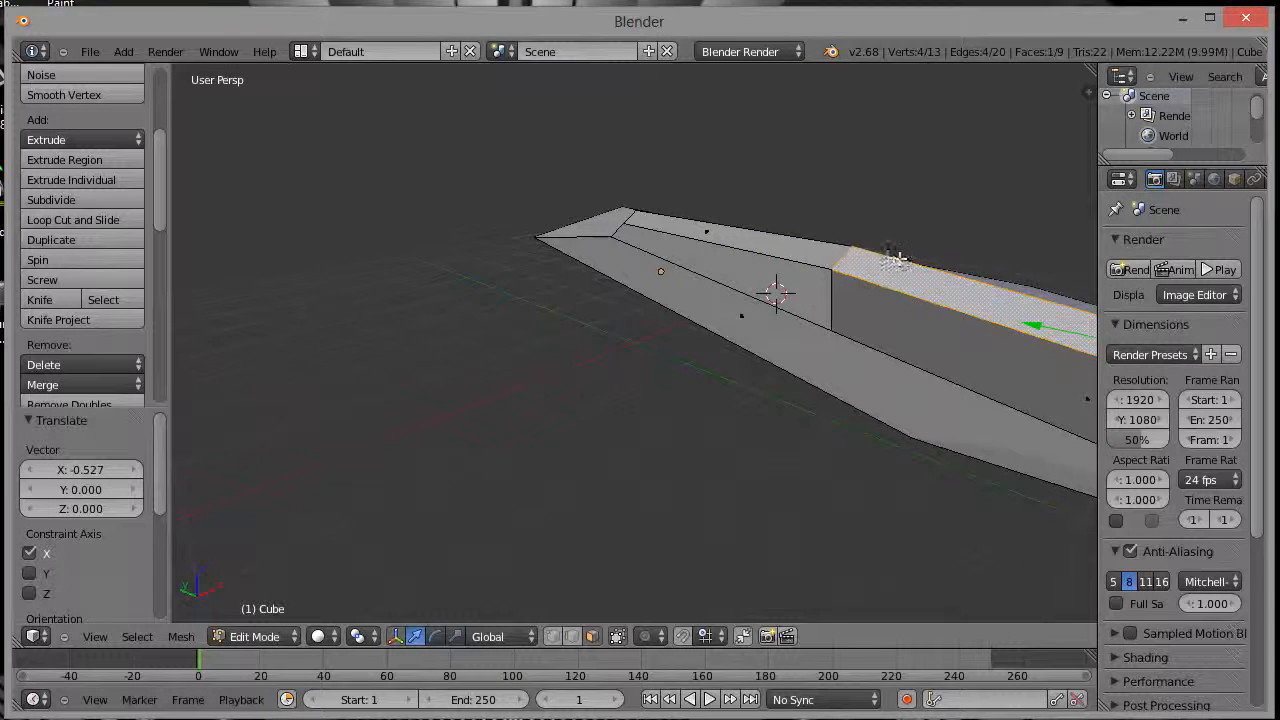
{"action": "scroll", "coordinate": [898, 260], "scroll_direction": "down", "scroll_amount": 1}
{"action": "key", "text": "ctrl+z"}
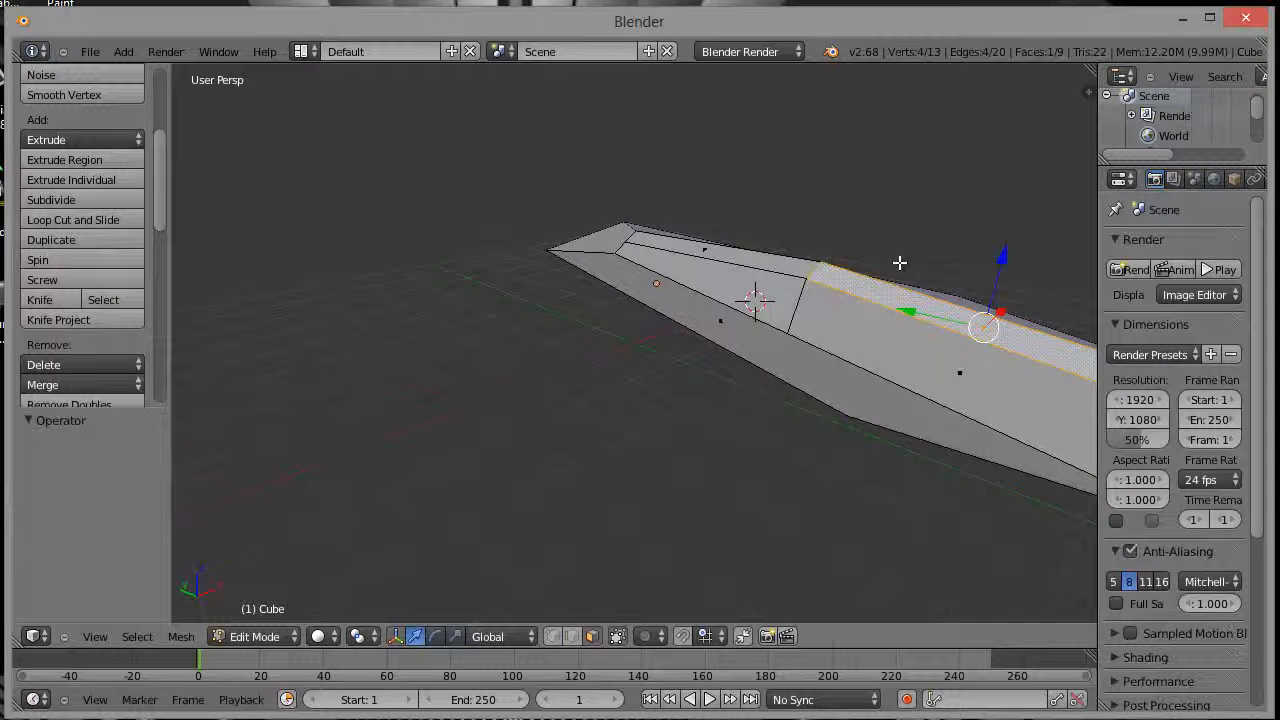
{"action": "key", "text": "ctrl+z"}
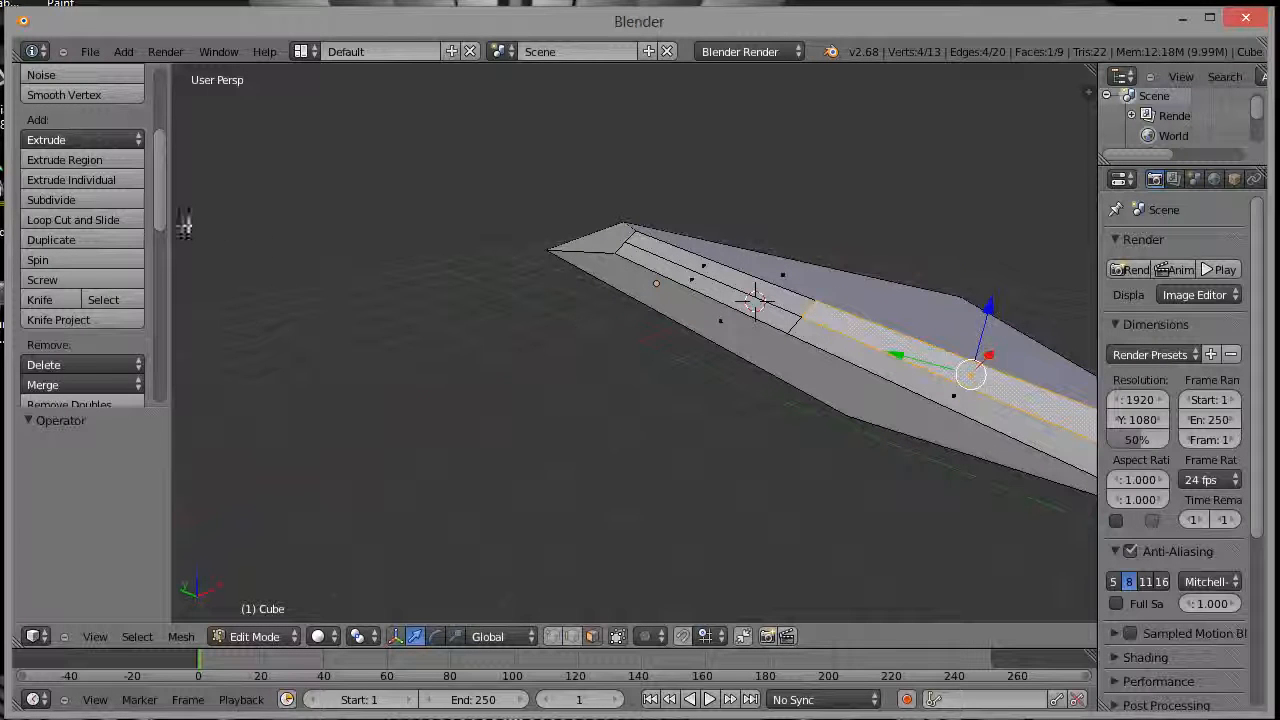
- Extrude the selected quarter face outward by about -0.515 in X, 0.015 in Y and 0.632 in Z
{"action": "left_click", "coordinate": [80, 180]}
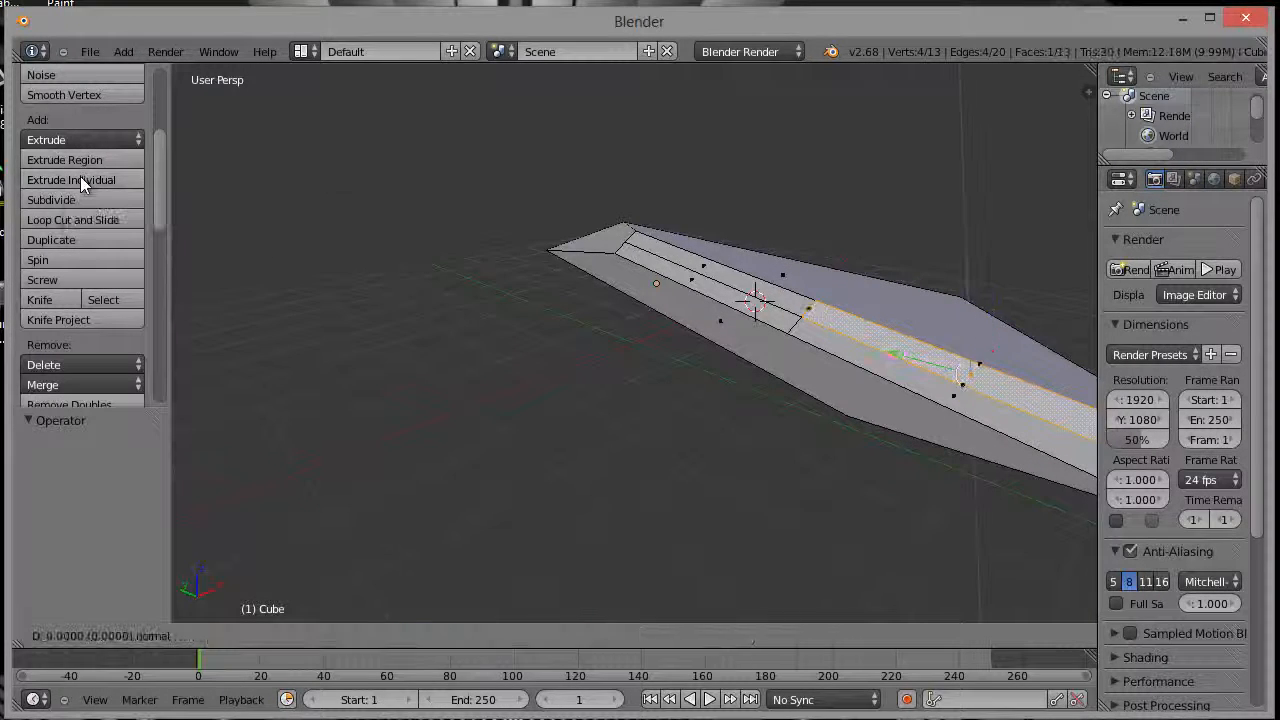
{"action": "left_click", "coordinate": [785, 113]}
{"action": "middle_click_drag", "start_coordinate": [820, 234], "coordinate": [749, 267]}
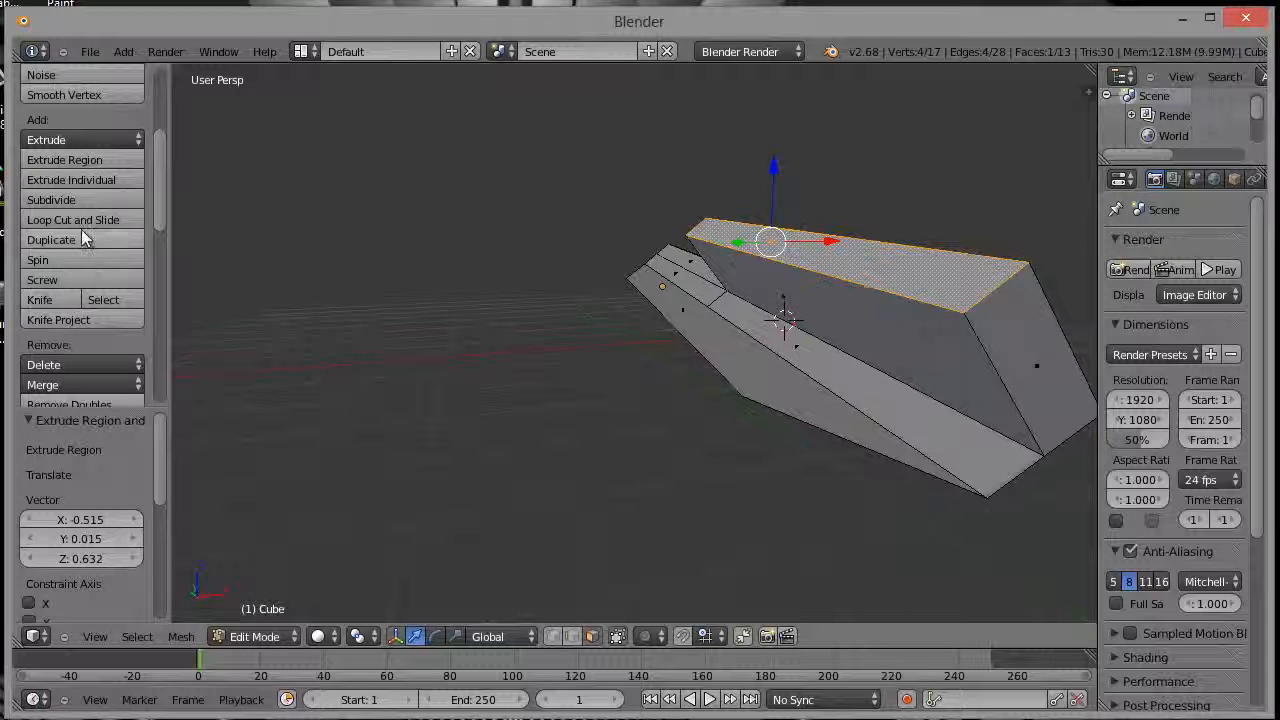
- Subdivide the extruded block's end face with 2 cuts and select the middle face of the resulting grid
{"action": "left_click", "coordinate": [80, 200]}
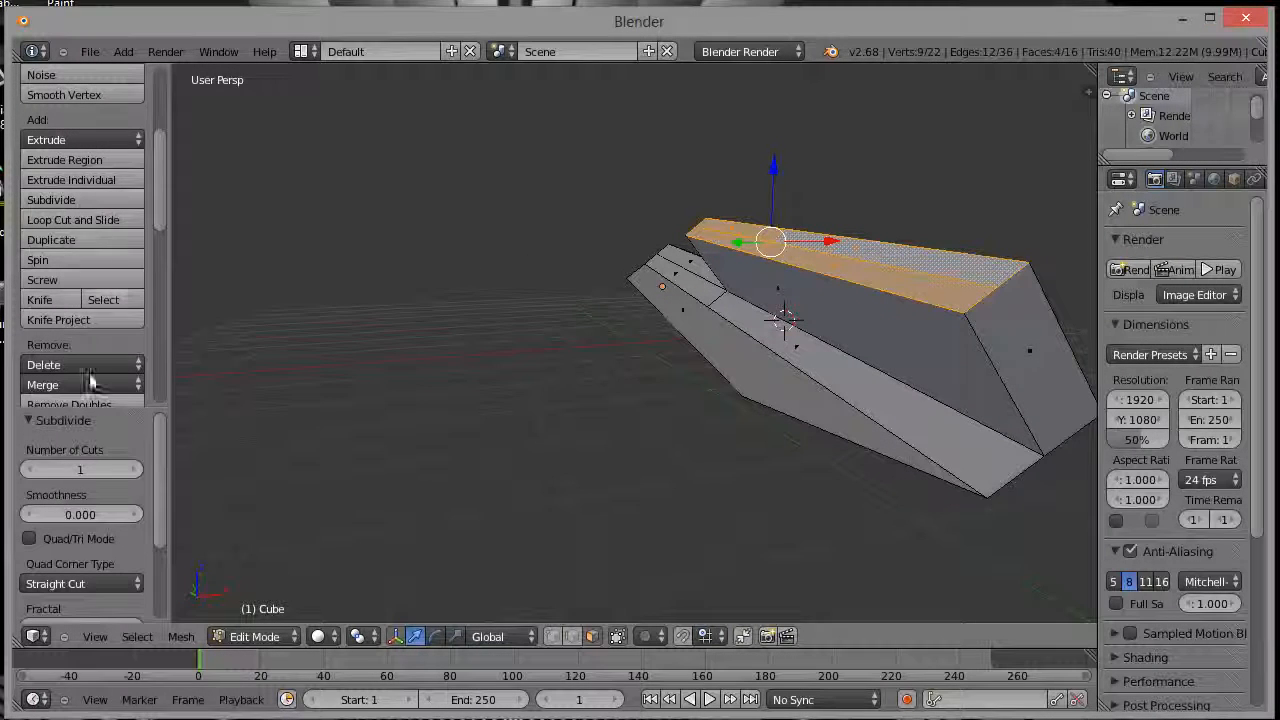
{"action": "left_click", "coordinate": [130, 470]}
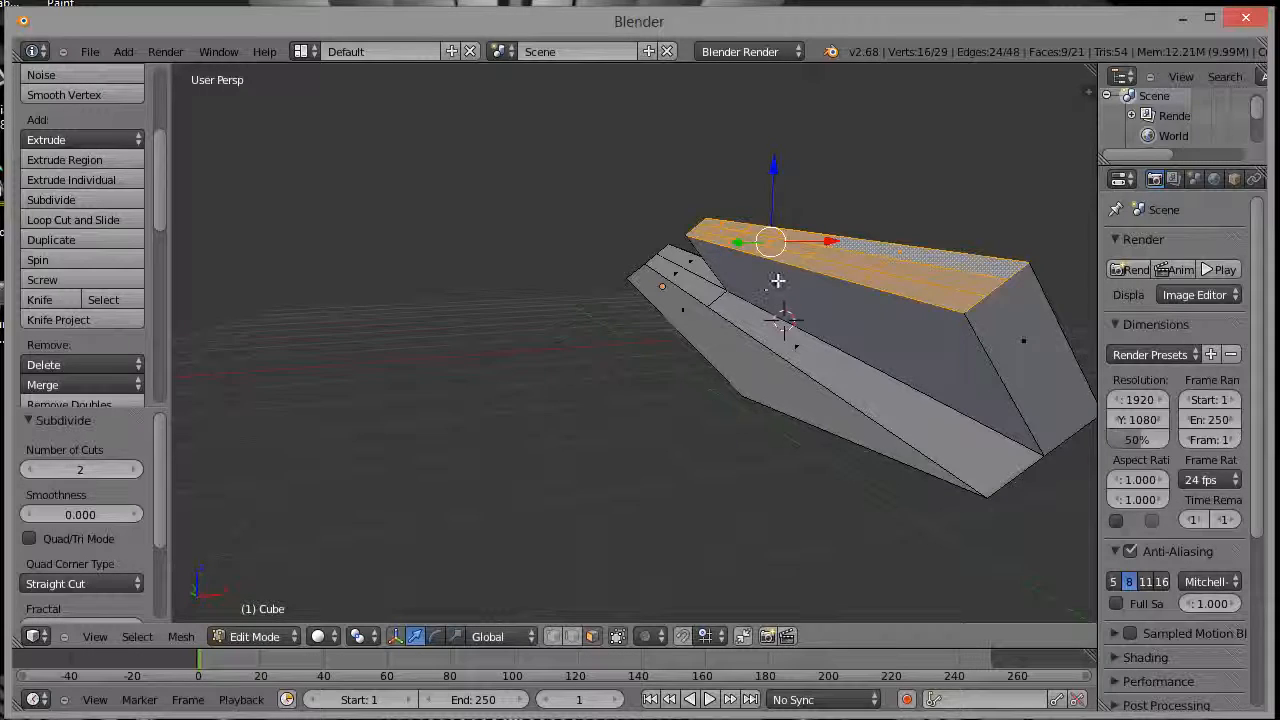
{"action": "scroll", "coordinate": [778, 281], "scroll_direction": "up", "scroll_amount": 1}
{"action": "middle_click_drag", "start_coordinate": [785, 290], "coordinate": [702, 322]}
{"action": "right_click", "coordinate": [708, 328]}
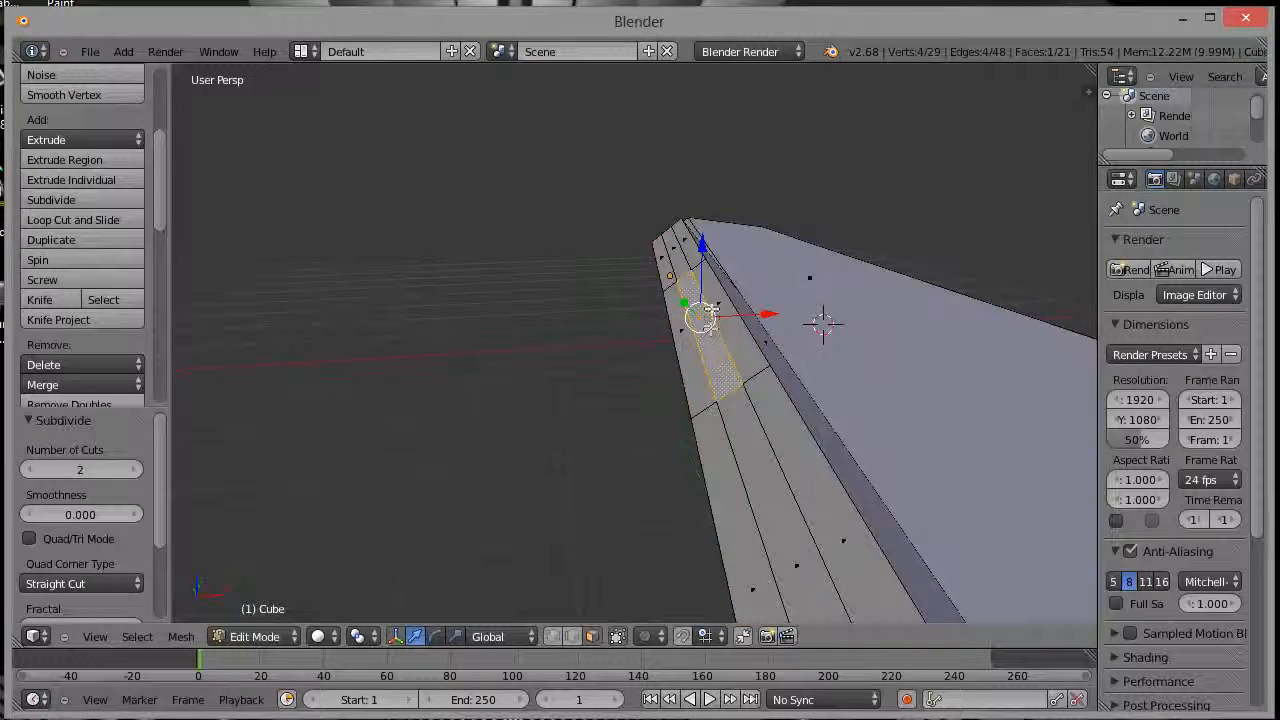
- Try extruding the middle grid face, undo the extrusion, and try raising the face about 0.169 along Z
{"action": "left_click", "coordinate": [100, 180]}
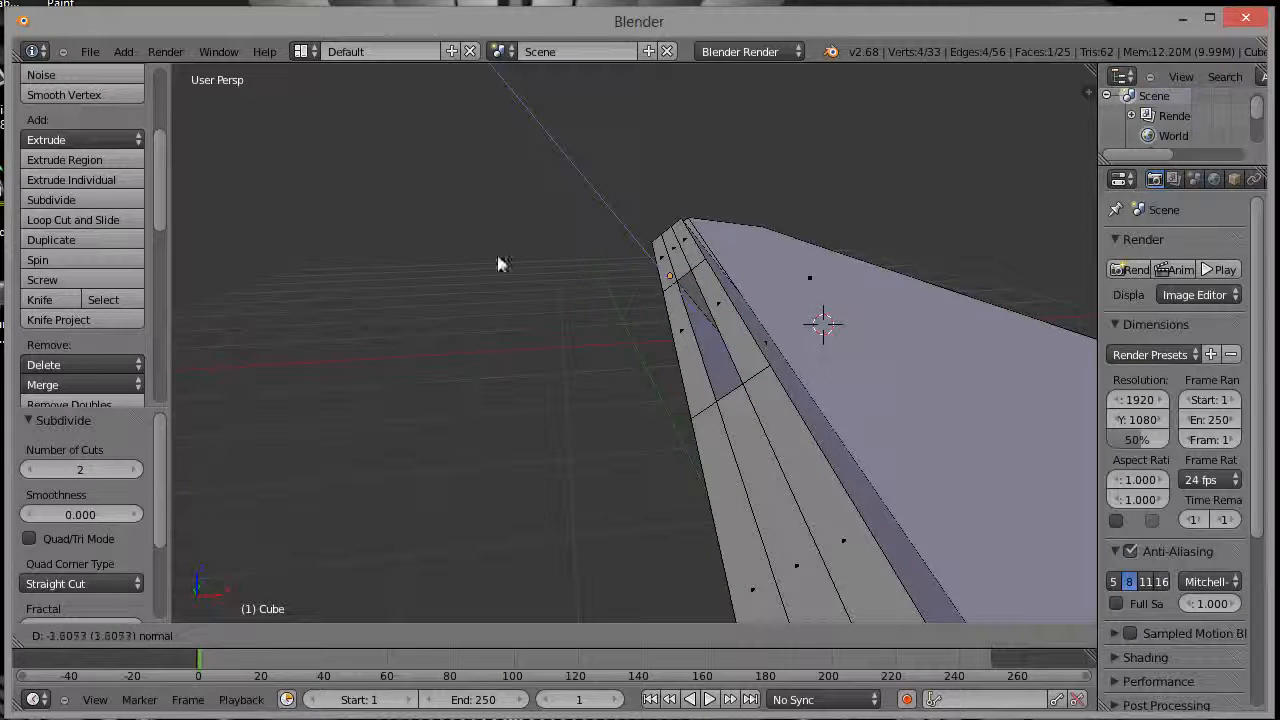
{"action": "middle_click_drag", "start_coordinate": [583, 268], "coordinate": [620, 282]}
{"action": "left_click", "coordinate": [727, 316]}
{"action": "key", "text": "ctrl+z"}
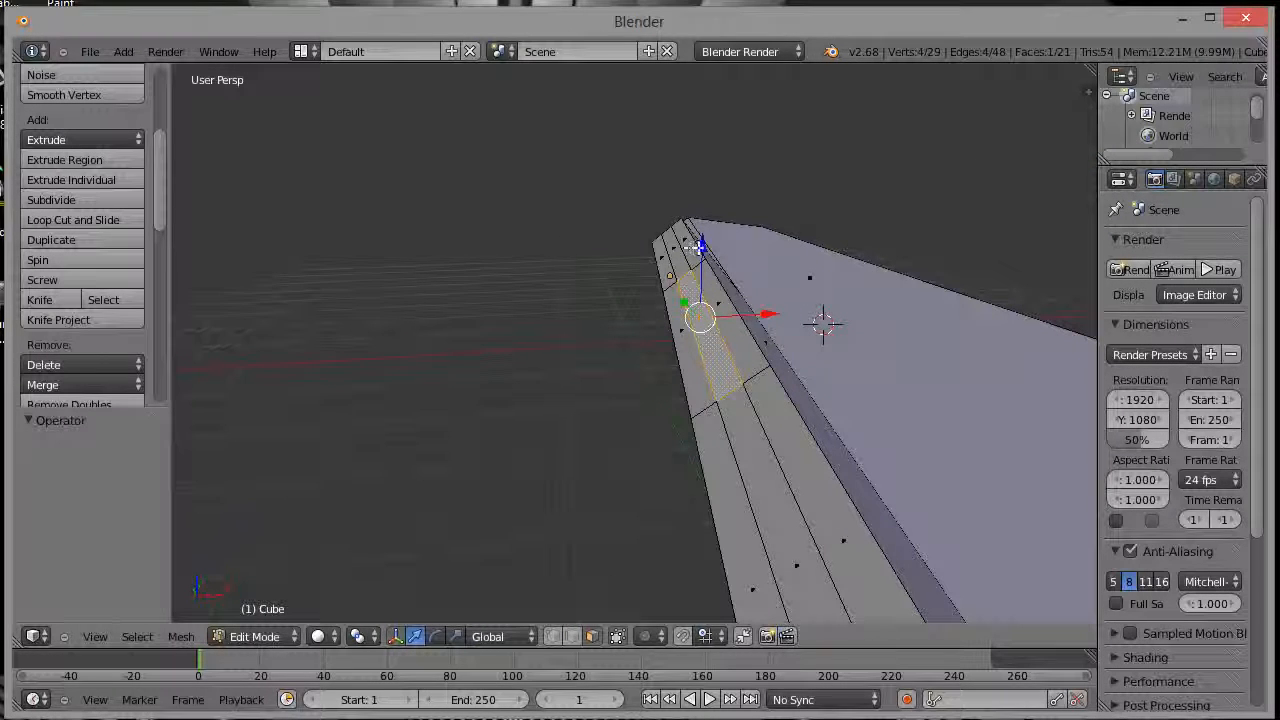
{"action": "left_click_drag", "start_coordinate": [699, 247], "coordinate": [689, 207]}
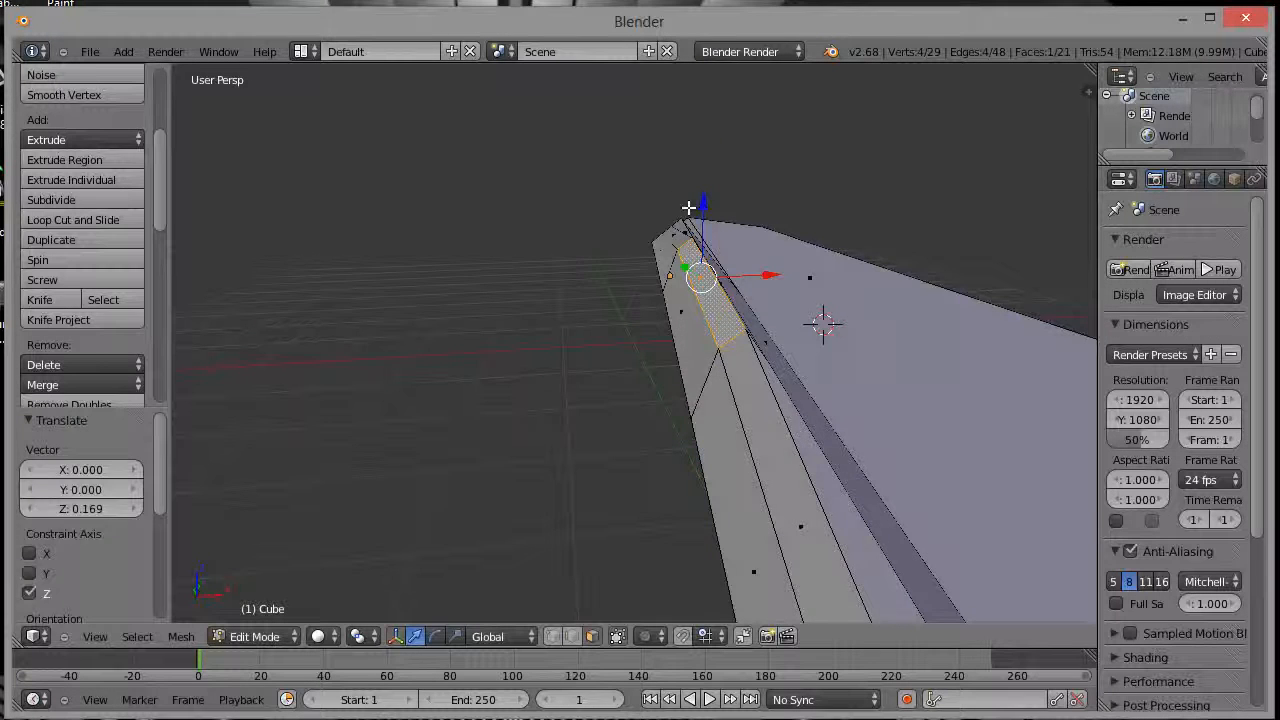
- Extrude the middle grid face as a region by about 0.574 in X, -1.225 in Y and 0.496 in Z
{"action": "left_click", "coordinate": [64, 160]}
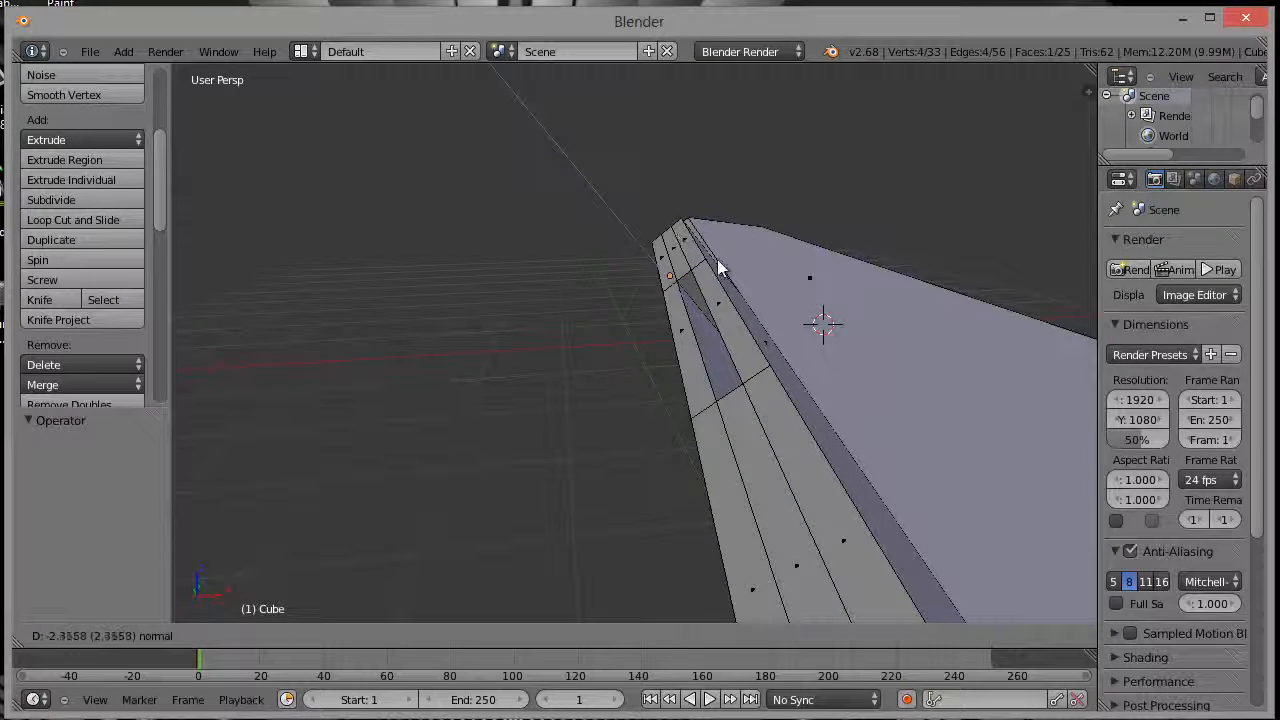
{"action": "left_click", "coordinate": [603, 276]}
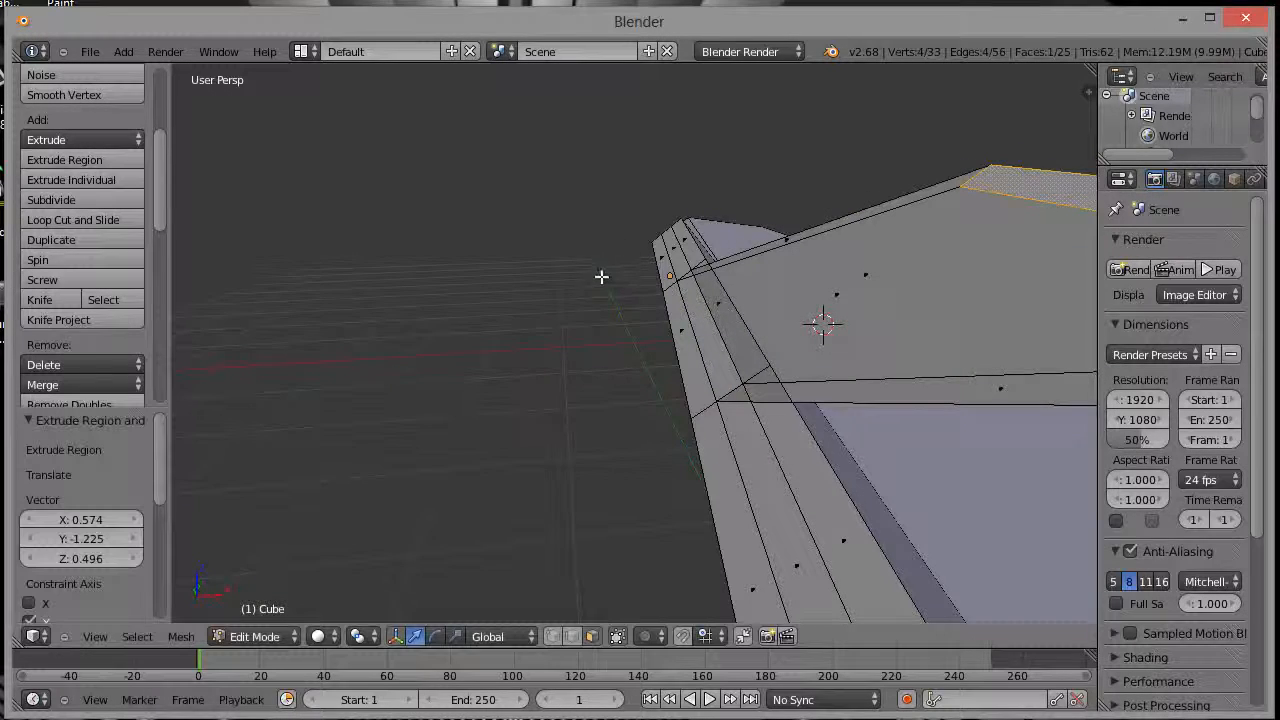
- Undo the last extrusion and extrude the middle grid face again by about -0.890 in X, 0.026 in Y and 1.093 in Z
{"action": "scroll", "coordinate": [654, 389], "scroll_direction": "down", "scroll_amount": 4}
{"action": "middle_click_drag", "start_coordinate": [656, 395], "coordinate": [669, 369]}
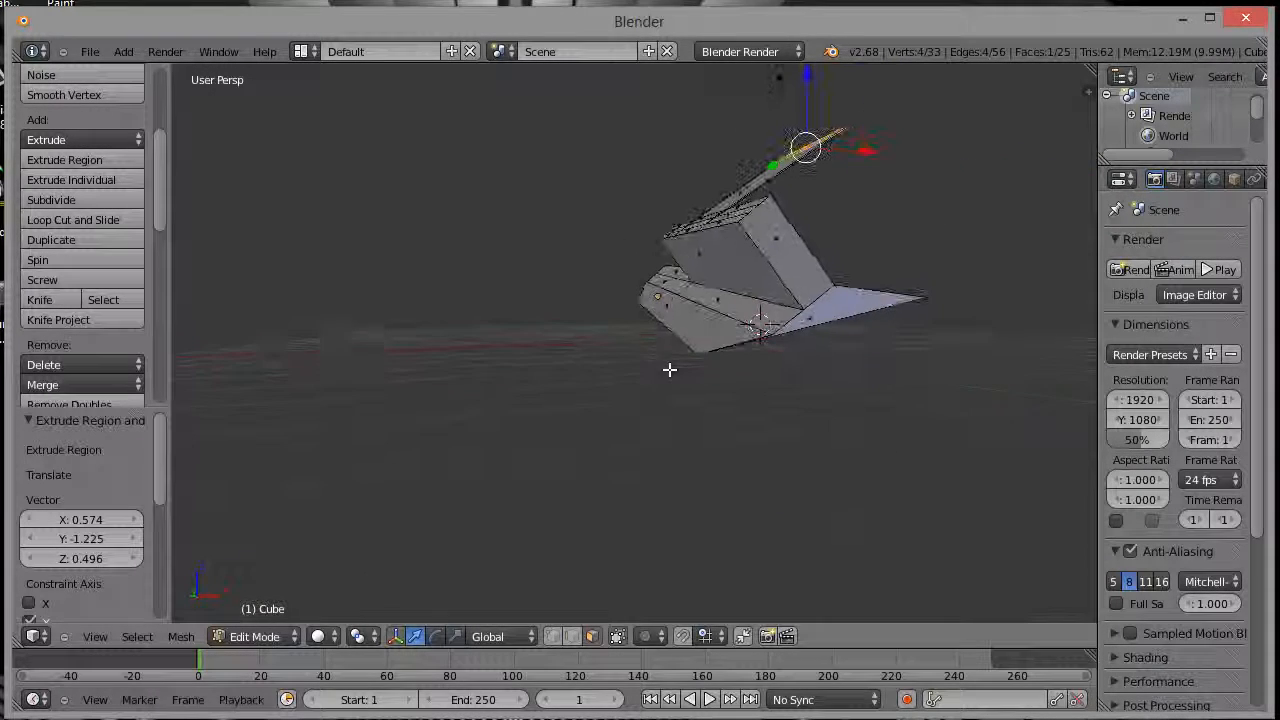
{"action": "key", "text": "ctrl+z"}
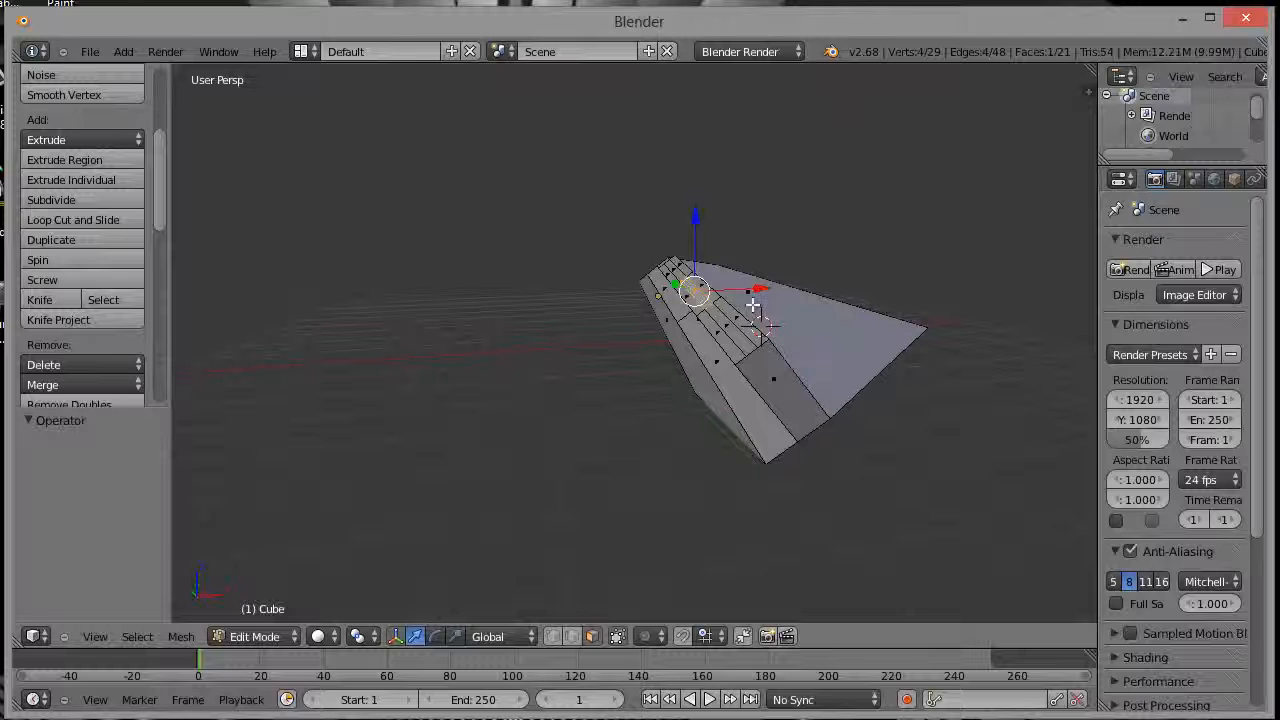
{"action": "left_click", "coordinate": [120, 178]}
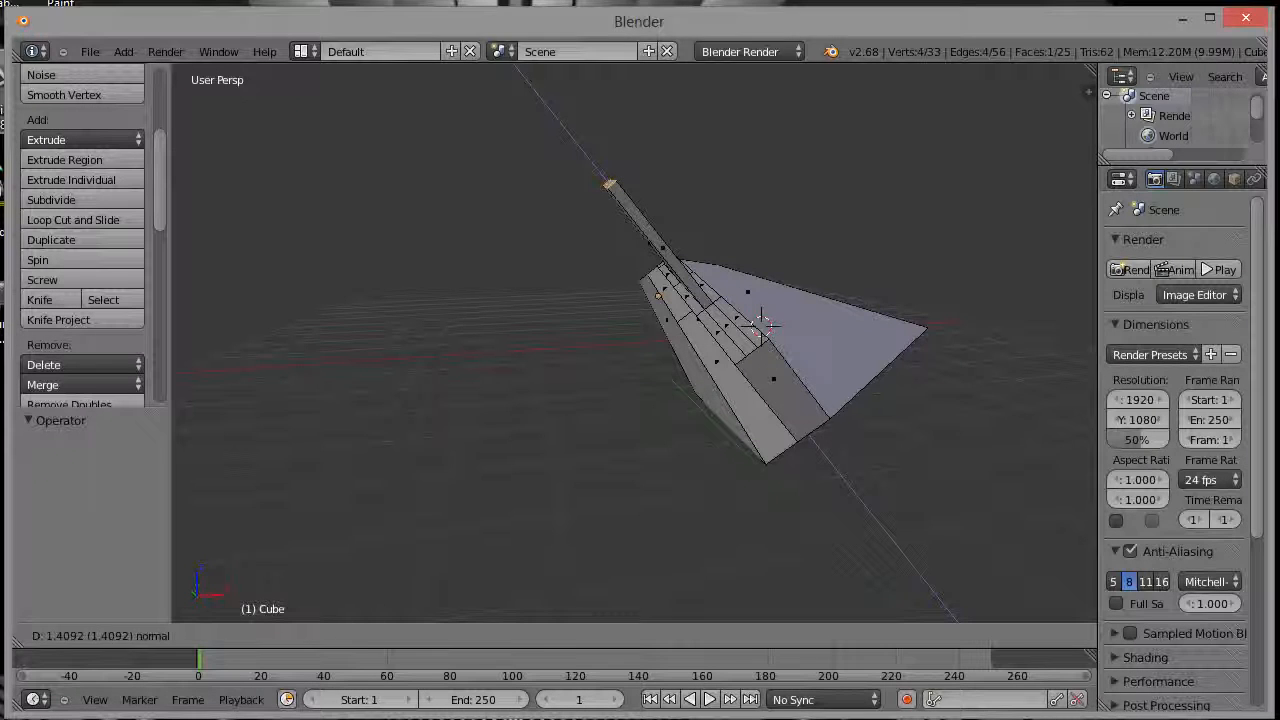
{"action": "left_click", "coordinate": [4, 62]}
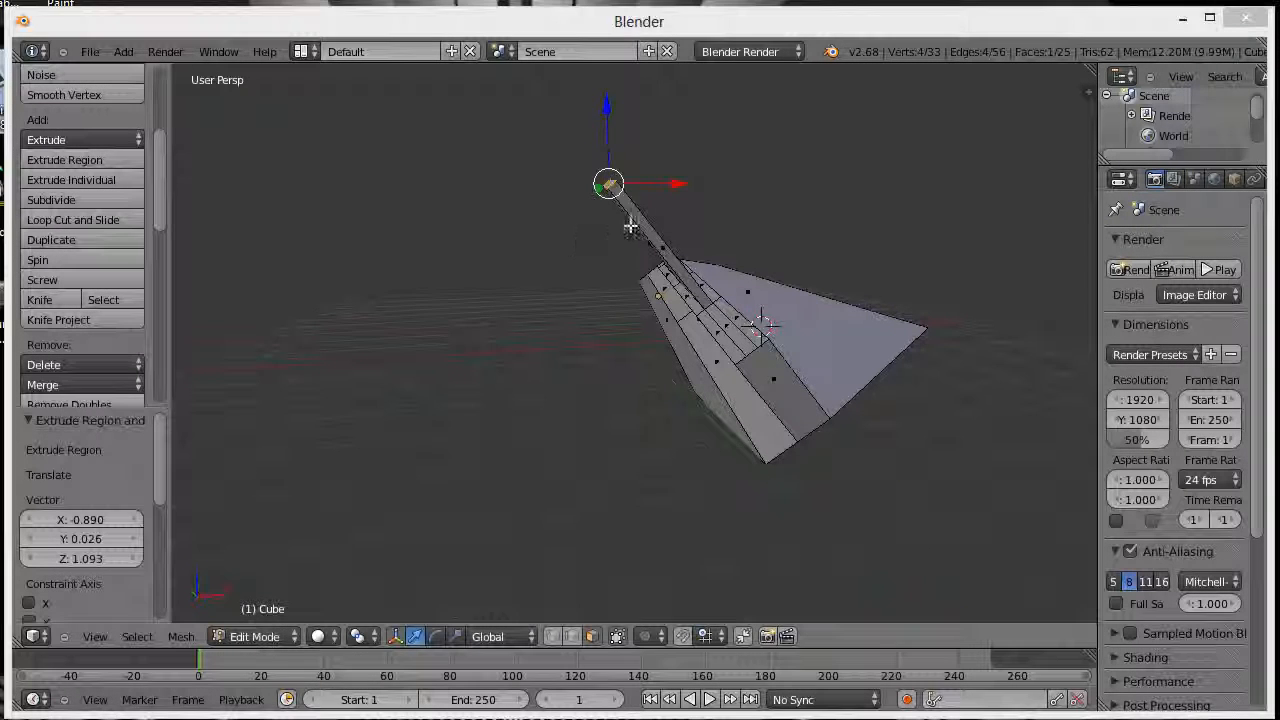
{"action": "left_click", "coordinate": [540, 243]}
- Switch to Object Mode and scale the whole object uniformly by about 0.613
{"action": "scroll", "coordinate": [637, 229], "scroll_direction": "up", "scroll_amount": 4}
{"action": "scroll", "coordinate": [632, 226], "scroll_direction": "down", "scroll_amount": 4}
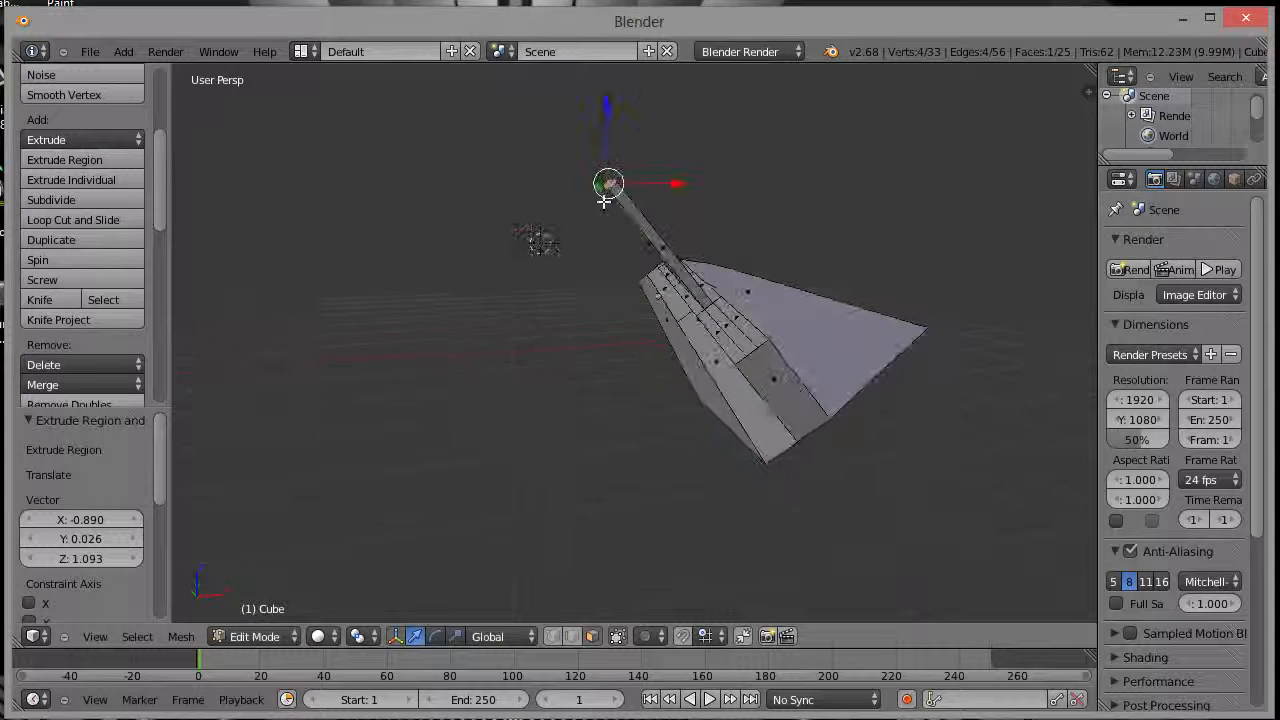
{"action": "scroll", "coordinate": [610, 210], "scroll_direction": "up", "scroll_amount": 8}
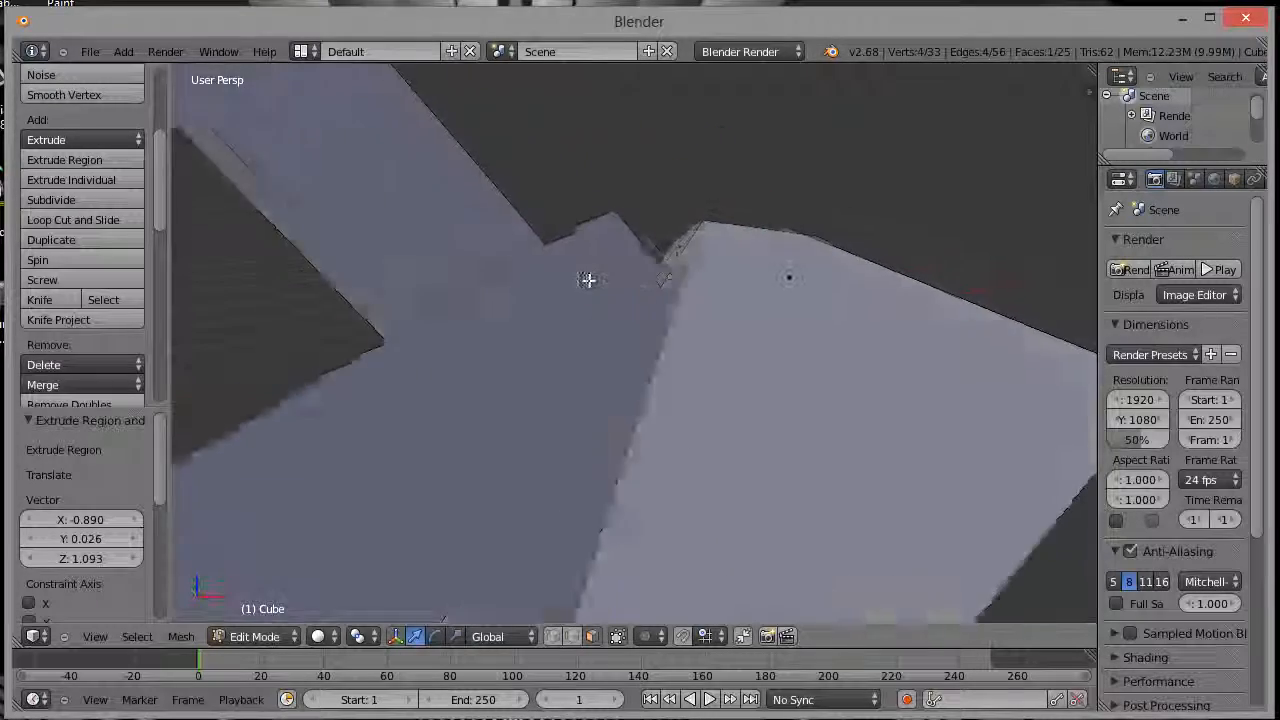
{"action": "scroll", "coordinate": [588, 280], "scroll_direction": "down", "scroll_amount": 5}
{"action": "middle_click_drag", "start_coordinate": [554, 277], "coordinate": [700, 322]}
{"action": "middle_click_drag", "start_coordinate": [678, 370], "coordinate": [534, 309]}
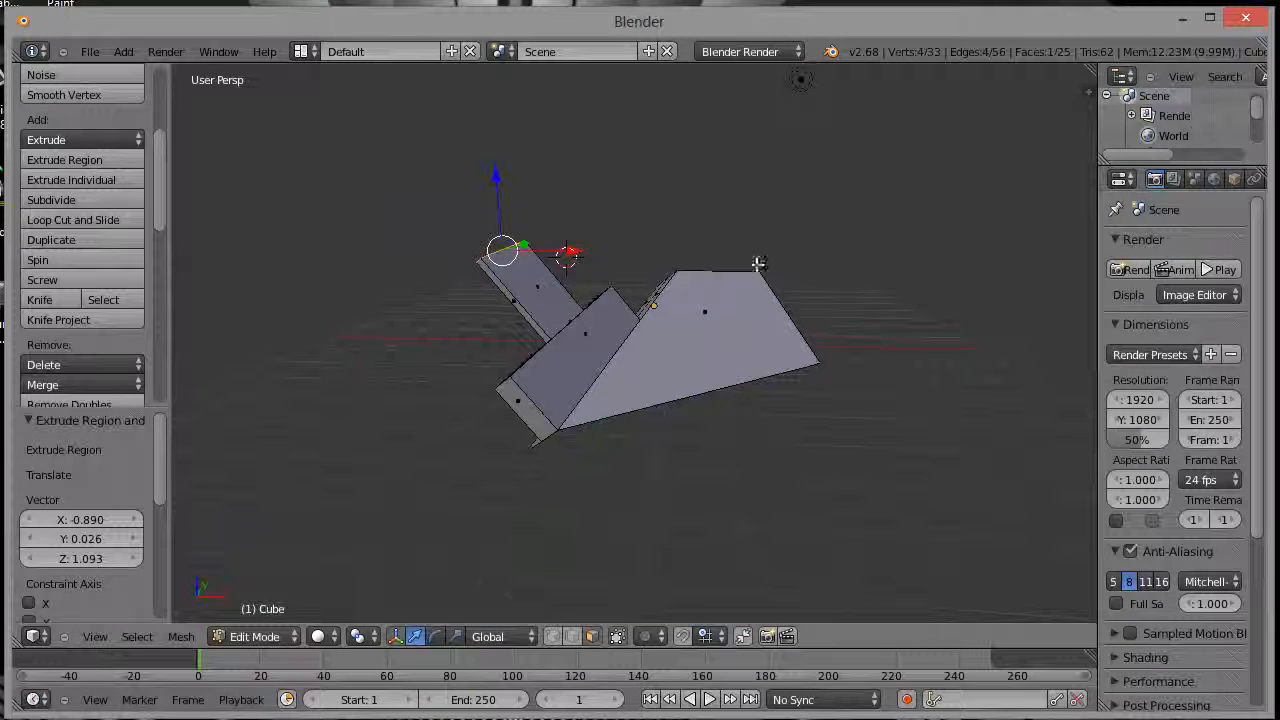
{"action": "left_click", "coordinate": [290, 640]}
{"action": "left_click", "coordinate": [258, 616]}
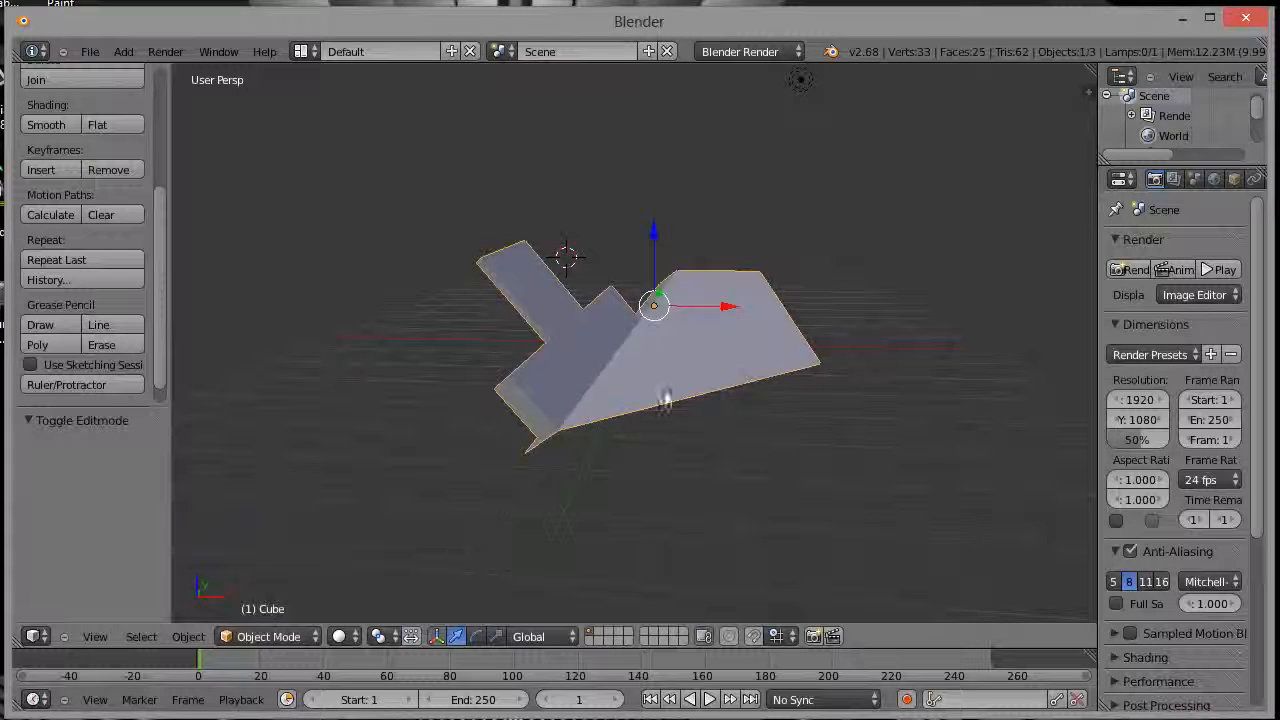
{"action": "middle_click_drag", "start_coordinate": [665, 400], "coordinate": [695, 352]}
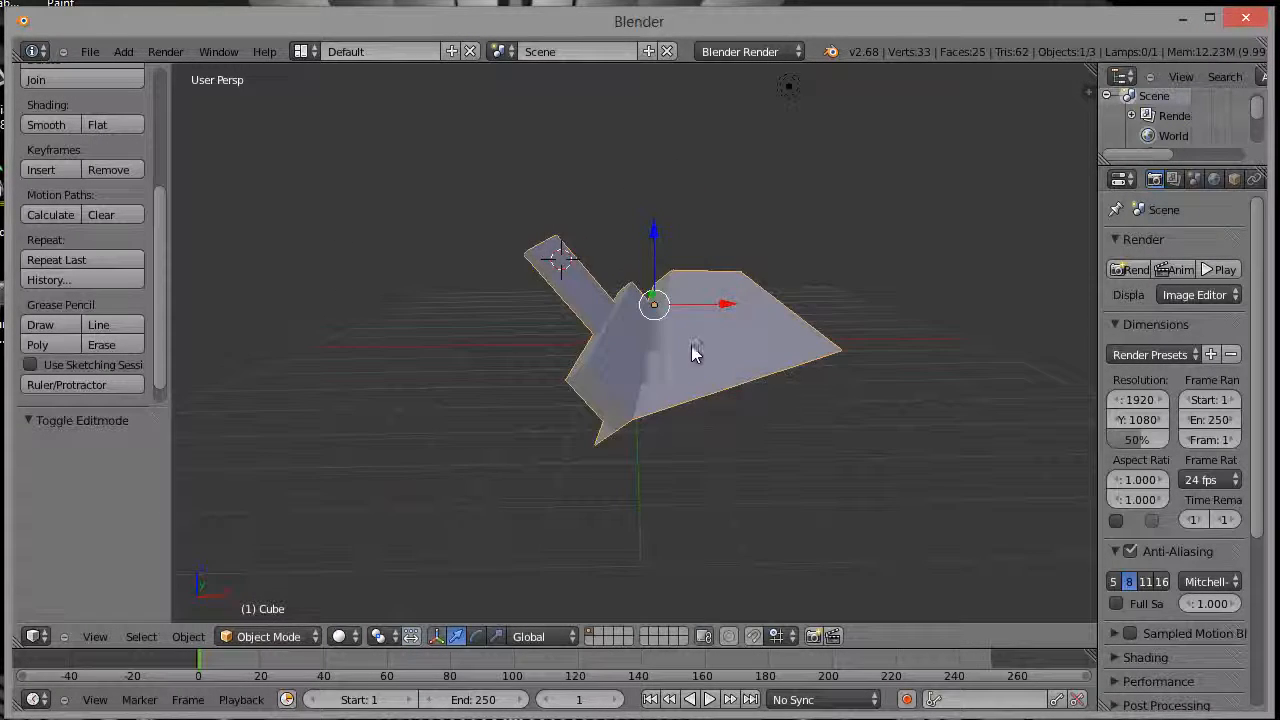
{"action": "key", "text": "s"}
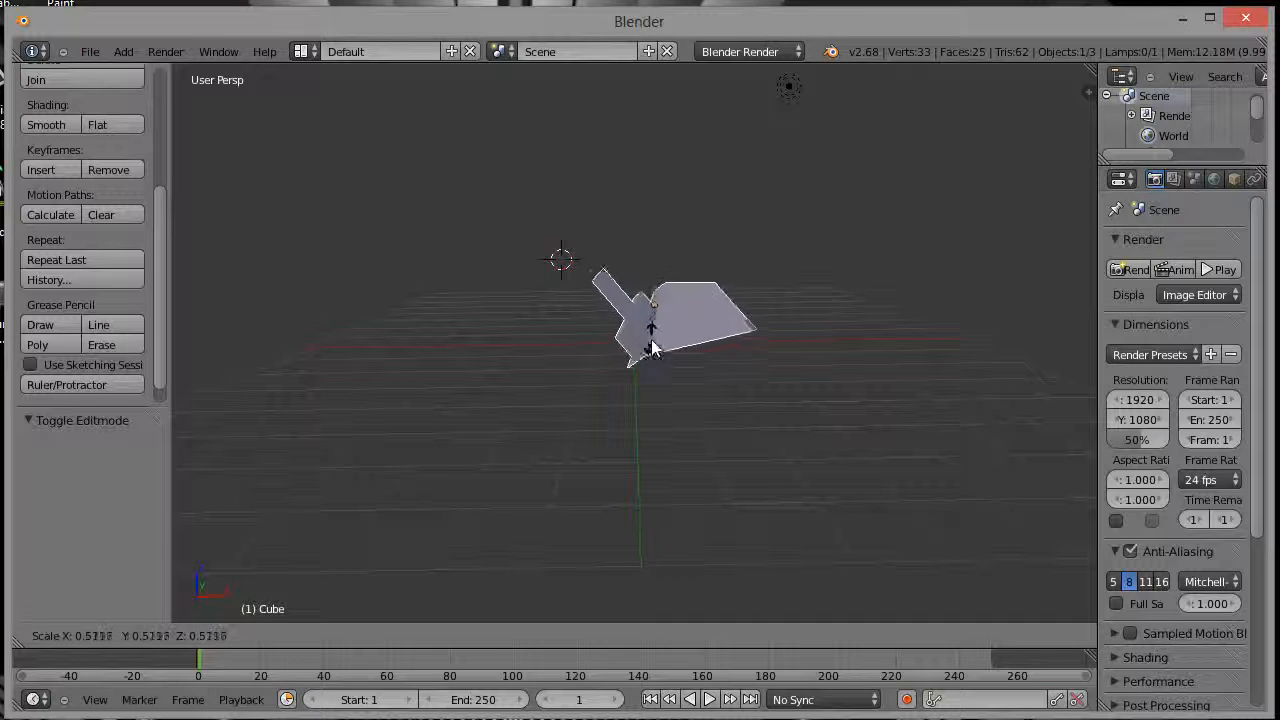
{"action": "left_click", "coordinate": [655, 341]}
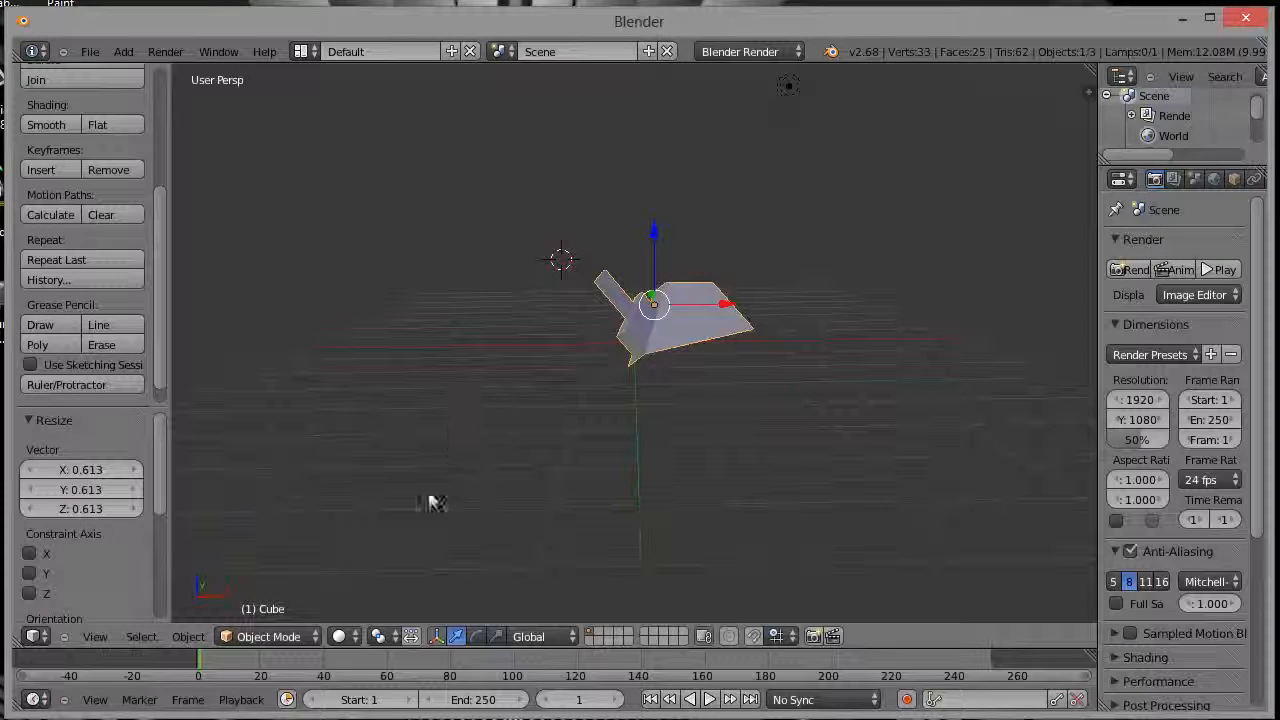
- Return to Edit Mode, select the large side face and raise it about 0.684 along Z
{"action": "left_click", "coordinate": [300, 637]}
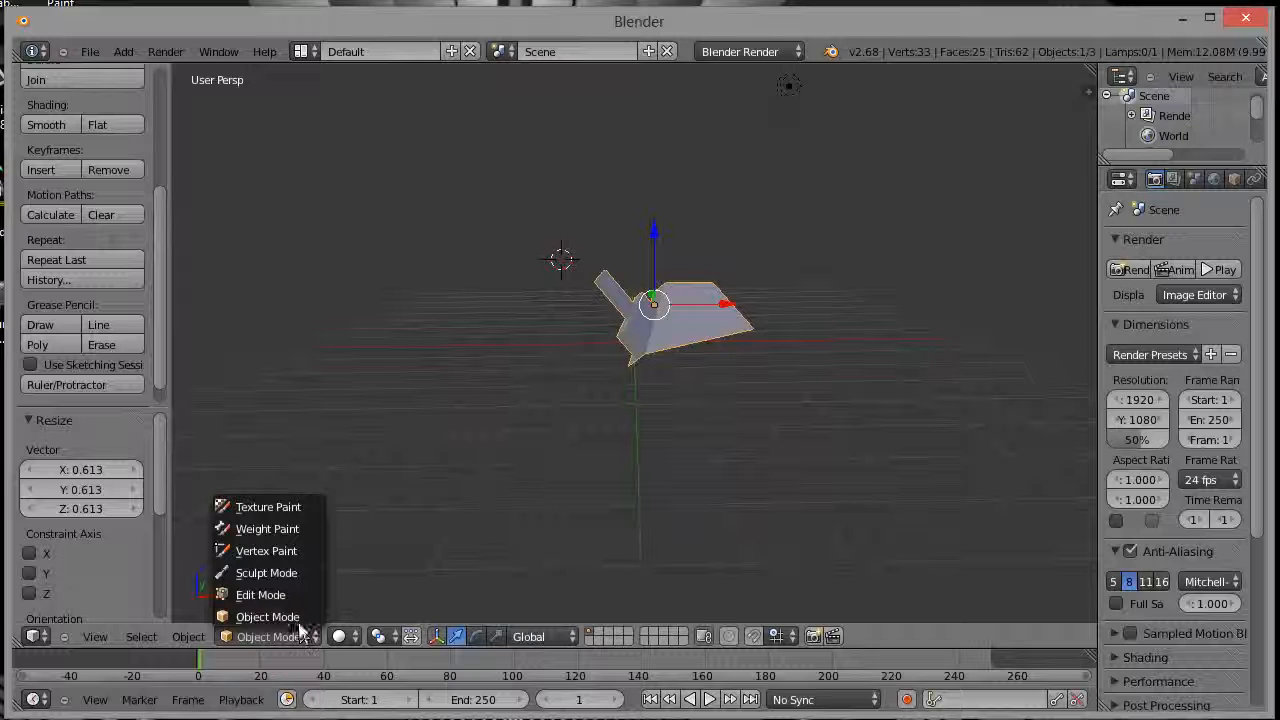
{"action": "left_click", "coordinate": [268, 595]}
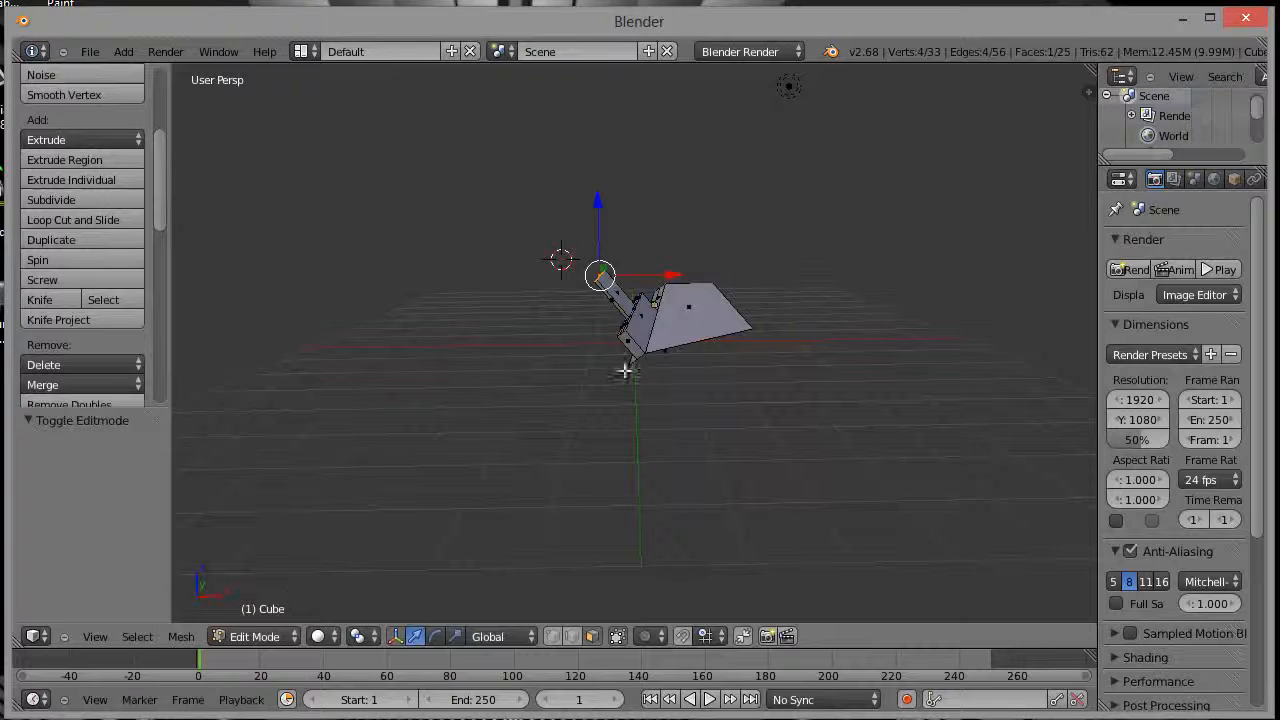
{"action": "right_click", "coordinate": [690, 304]}
{"action": "left_click_drag", "start_coordinate": [688, 278], "coordinate": [694, 249]}
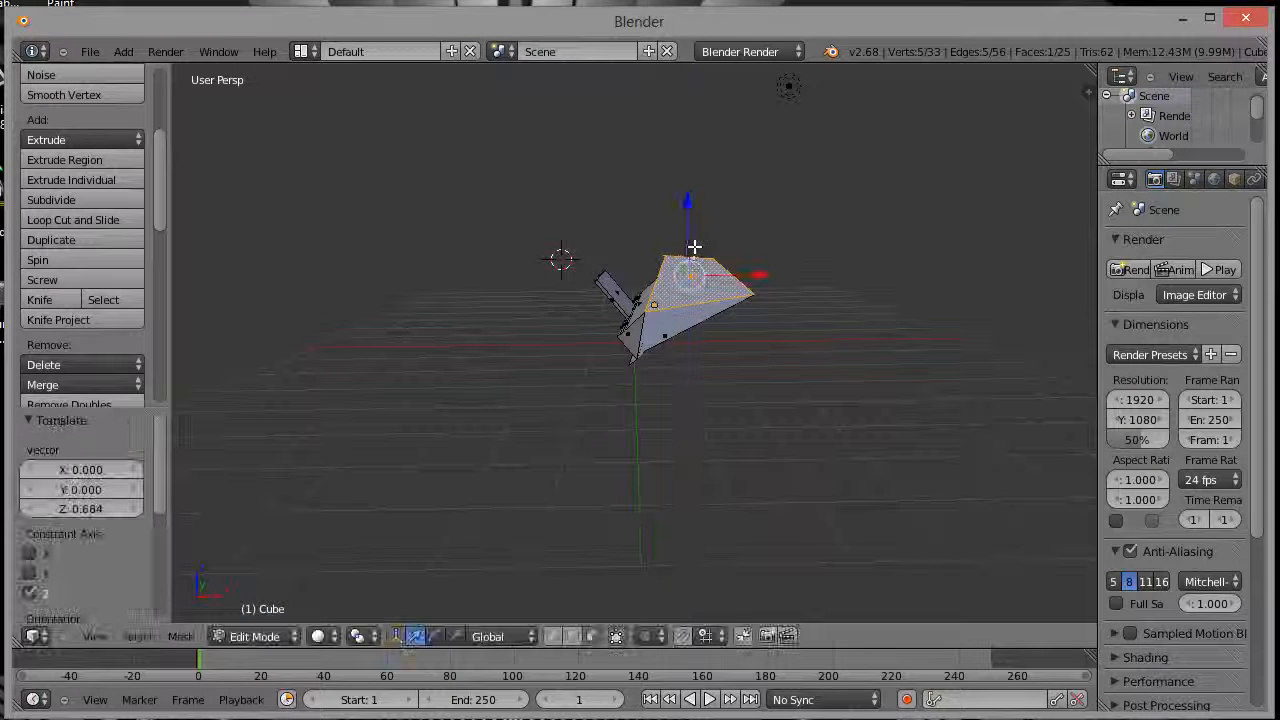
- Render the scene from the camera, close the result, then orbit the viewport and render again to compare
{"action": "scroll", "coordinate": [690, 252], "scroll_direction": "down", "scroll_amount": 2}
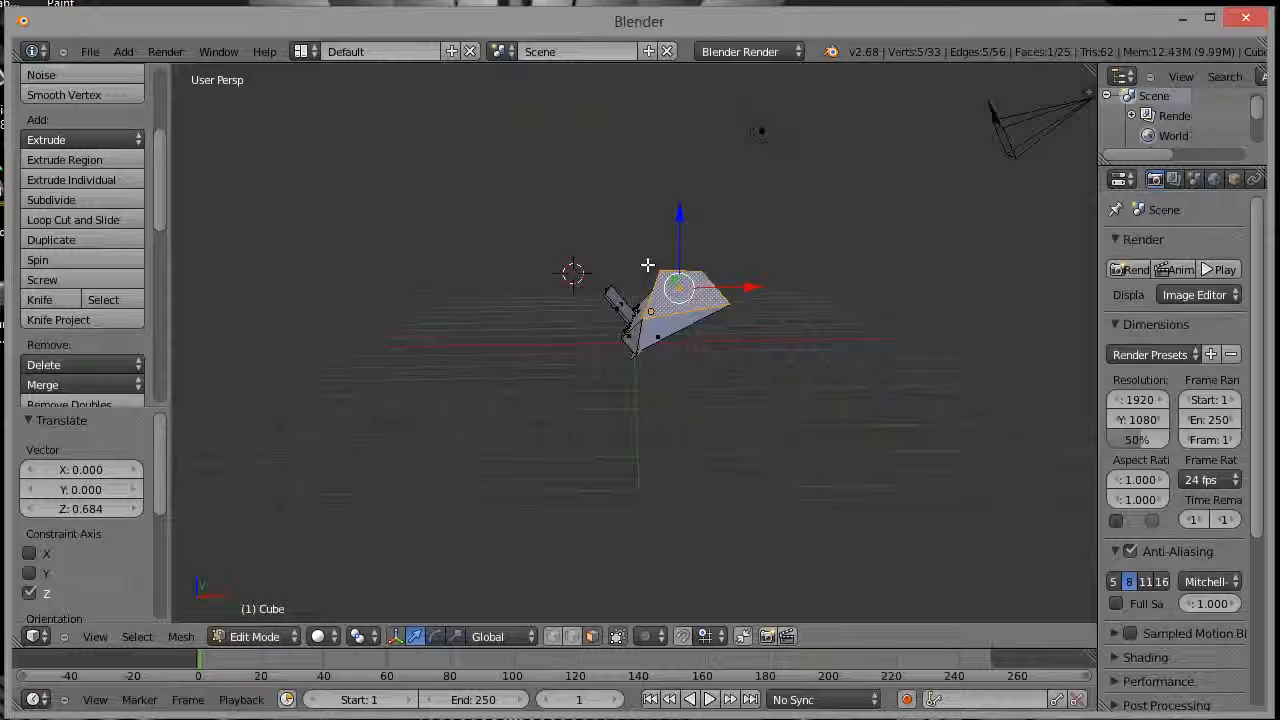
{"action": "key", "text": "F12"}
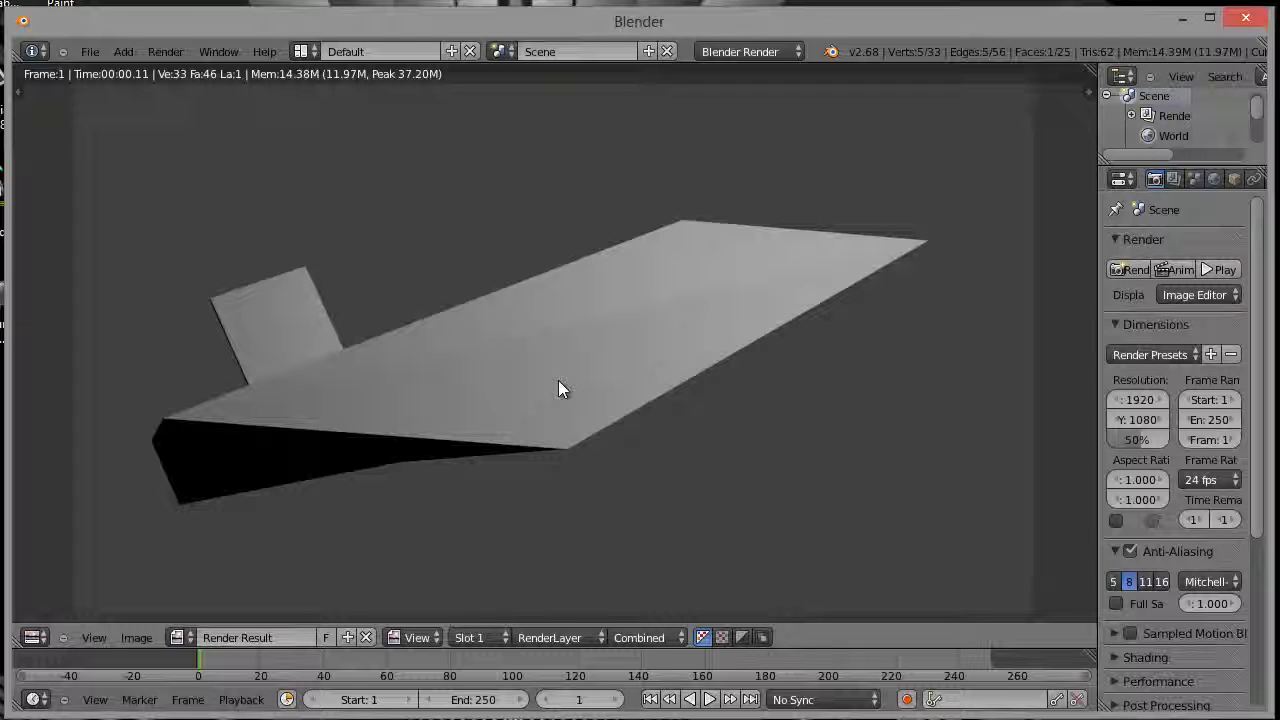
{"action": "key", "text": "Escape"}
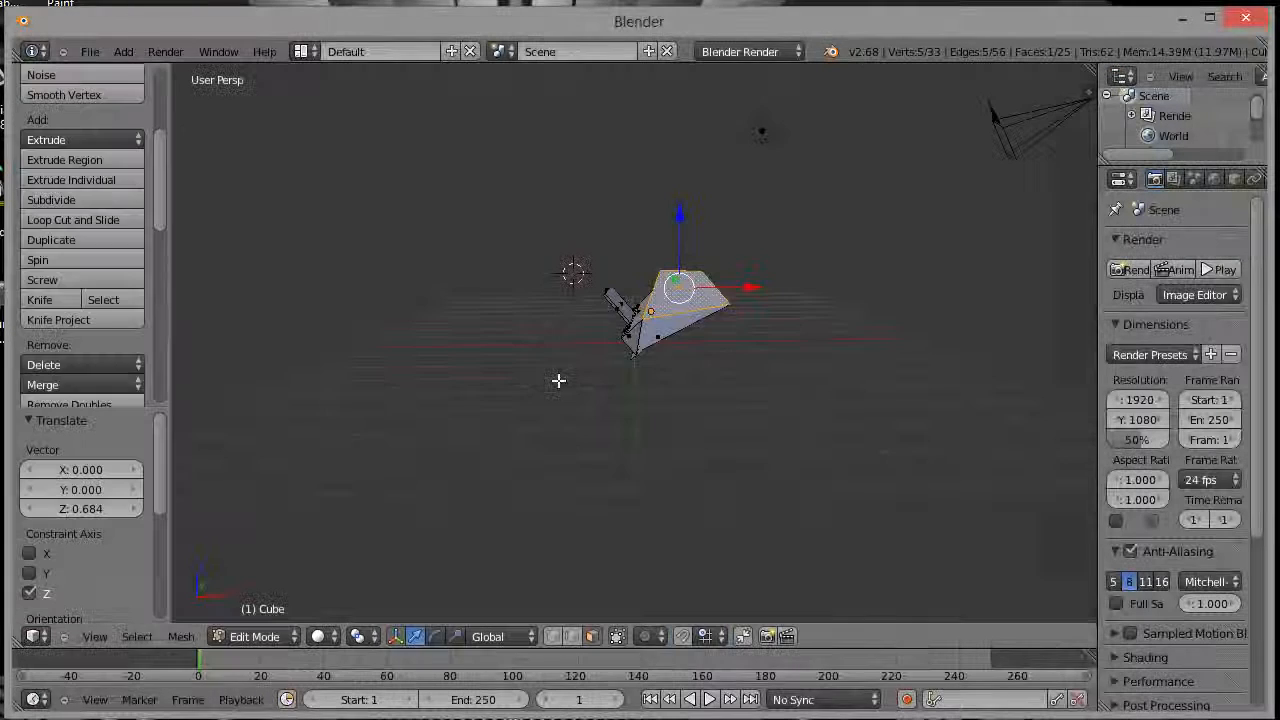
{"action": "middle_click_drag", "start_coordinate": [809, 351], "coordinate": [669, 383]}
{"action": "key", "text": "F12"}
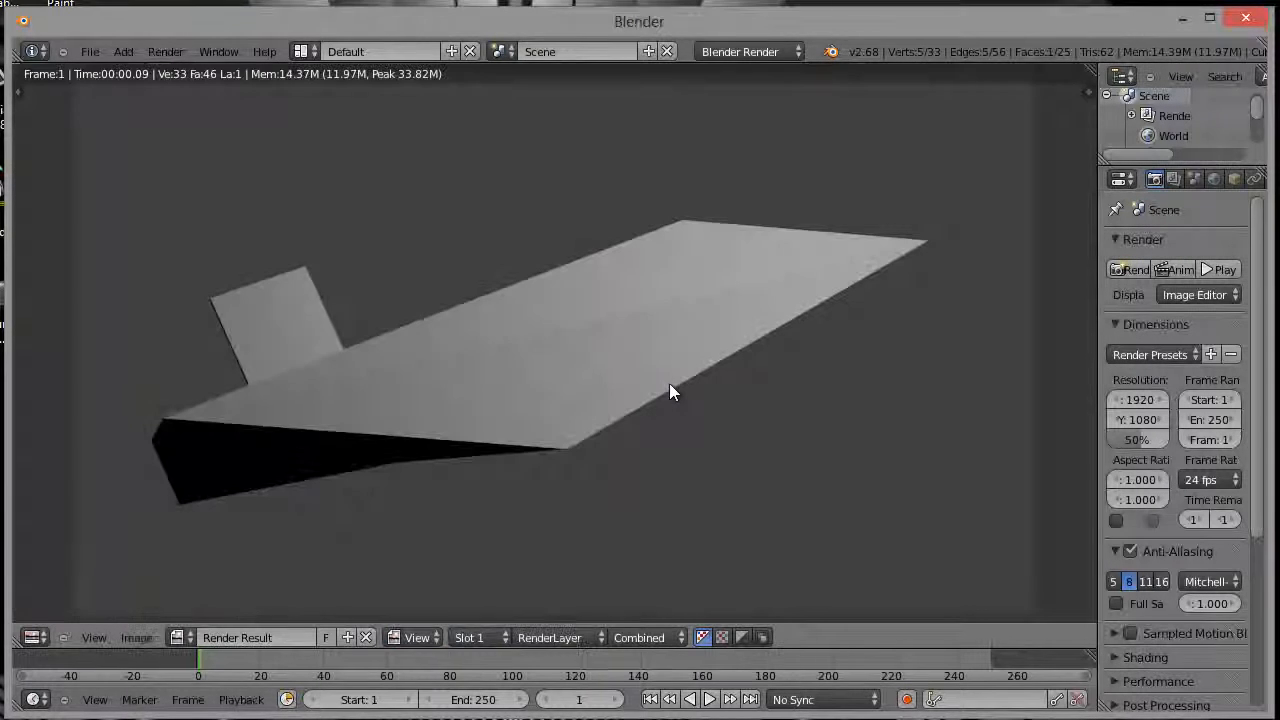
{"action": "key", "text": "Escape"}
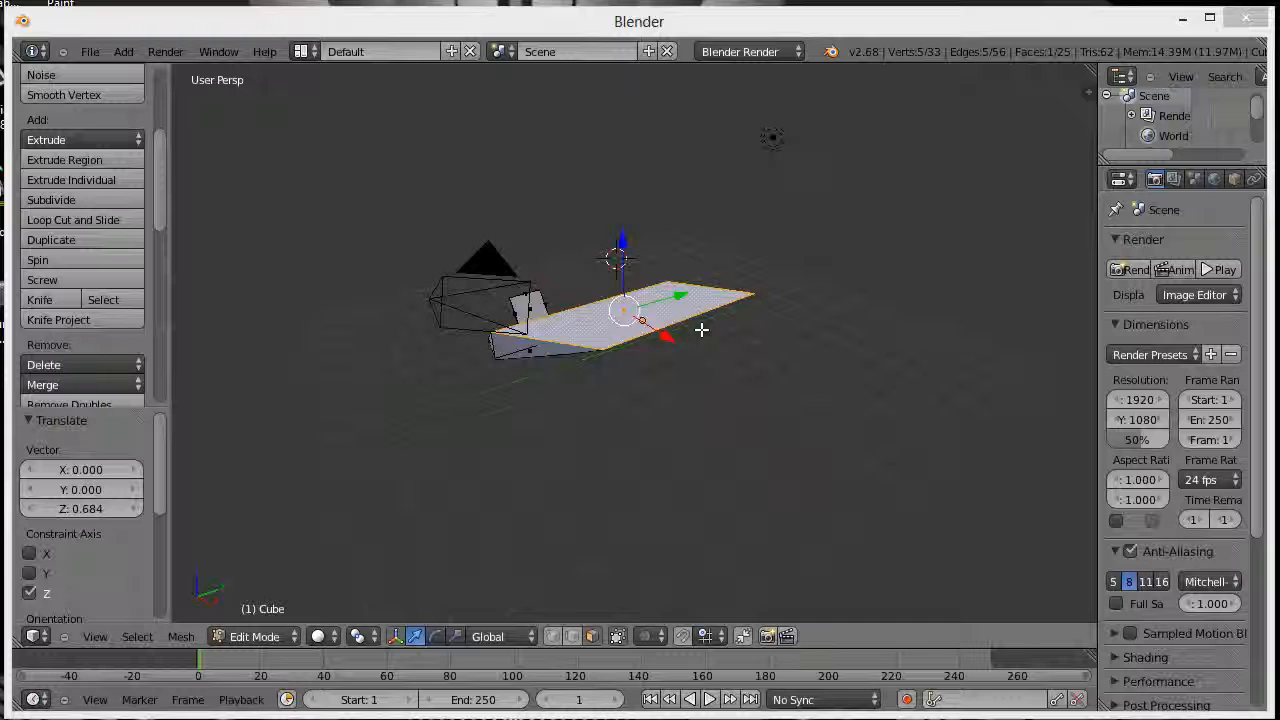
- Add a cube primitive with radius 1.000 to the existing mesh while still in Edit Mode
{"action": "middle_click_drag", "start_coordinate": [701, 329], "coordinate": [491, 340]}
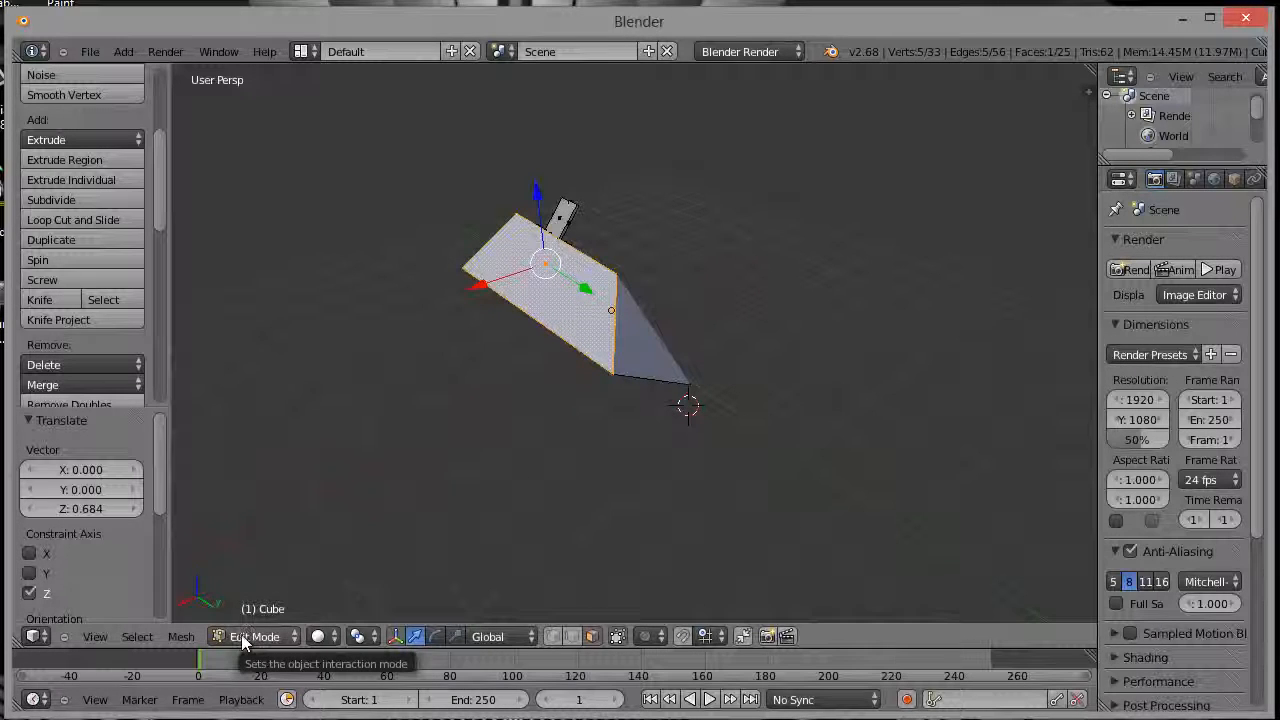
{"action": "left_click", "coordinate": [123, 51]}
{"action": "mouse_move", "coordinate": [130, 68]}
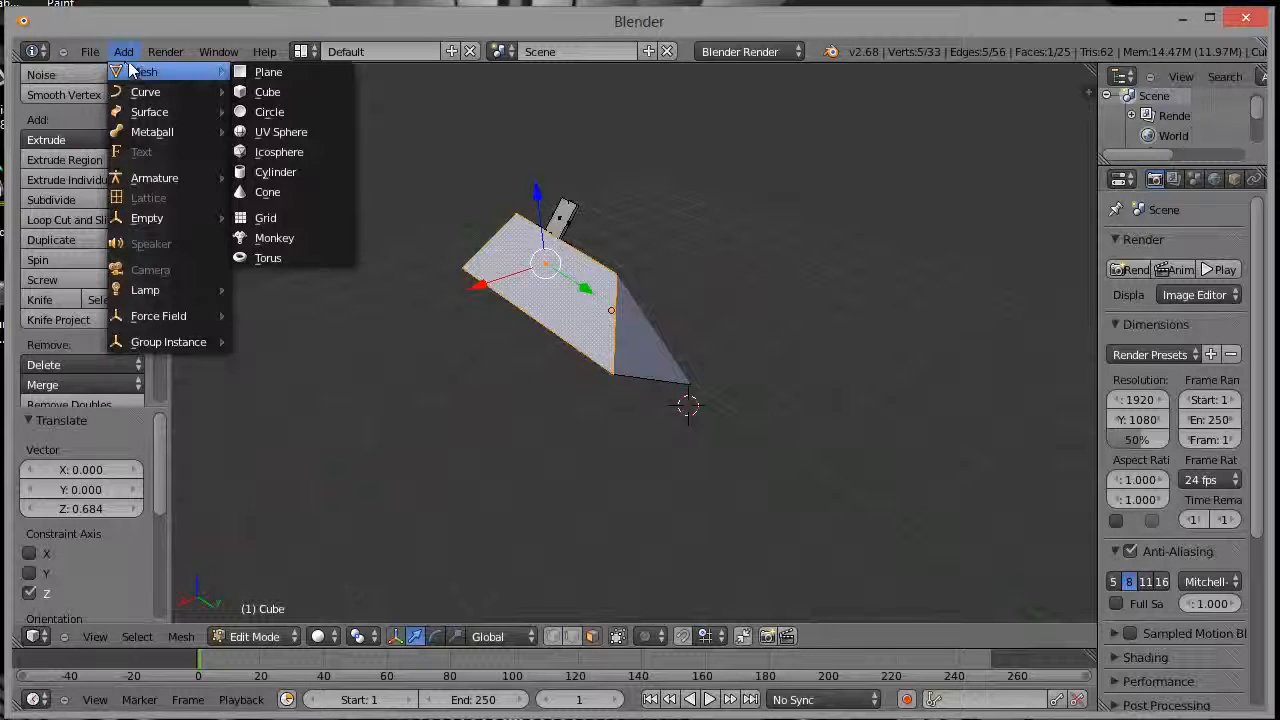
{"action": "left_click", "coordinate": [297, 91]}
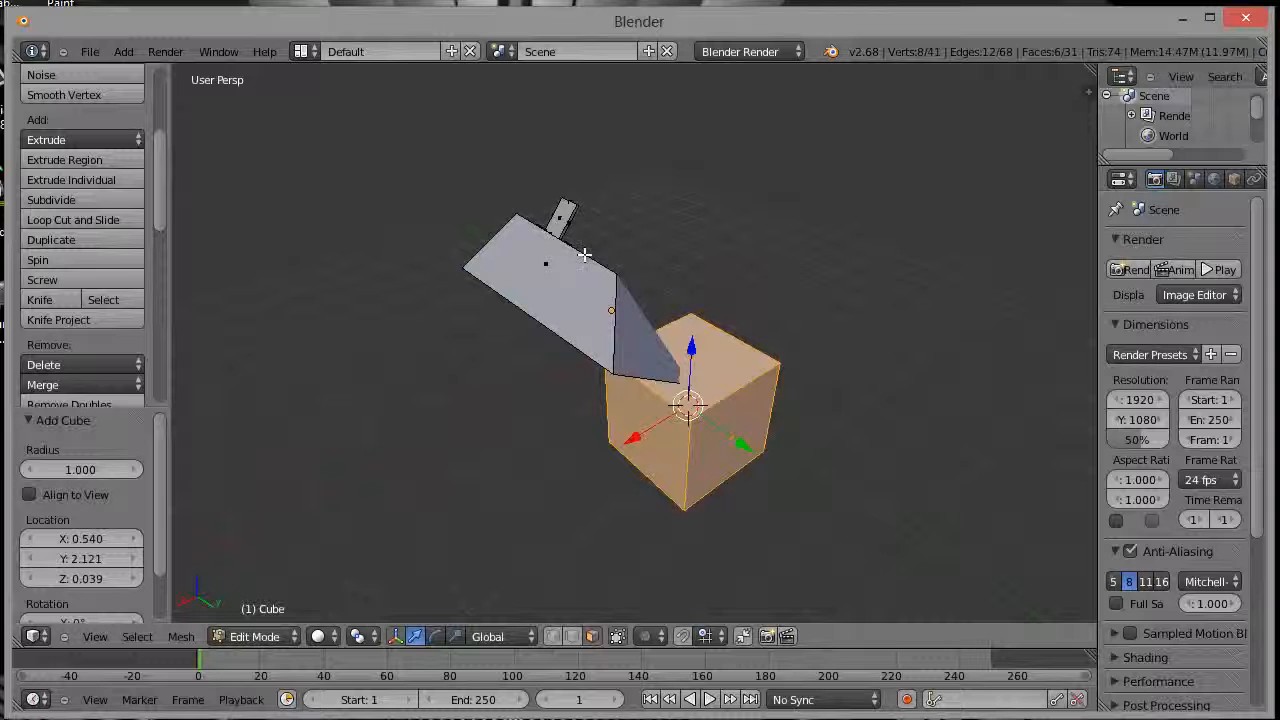
- Switch to Object Mode and move the combined object about -0.245 along Z
{"action": "left_click", "coordinate": [255, 636]}
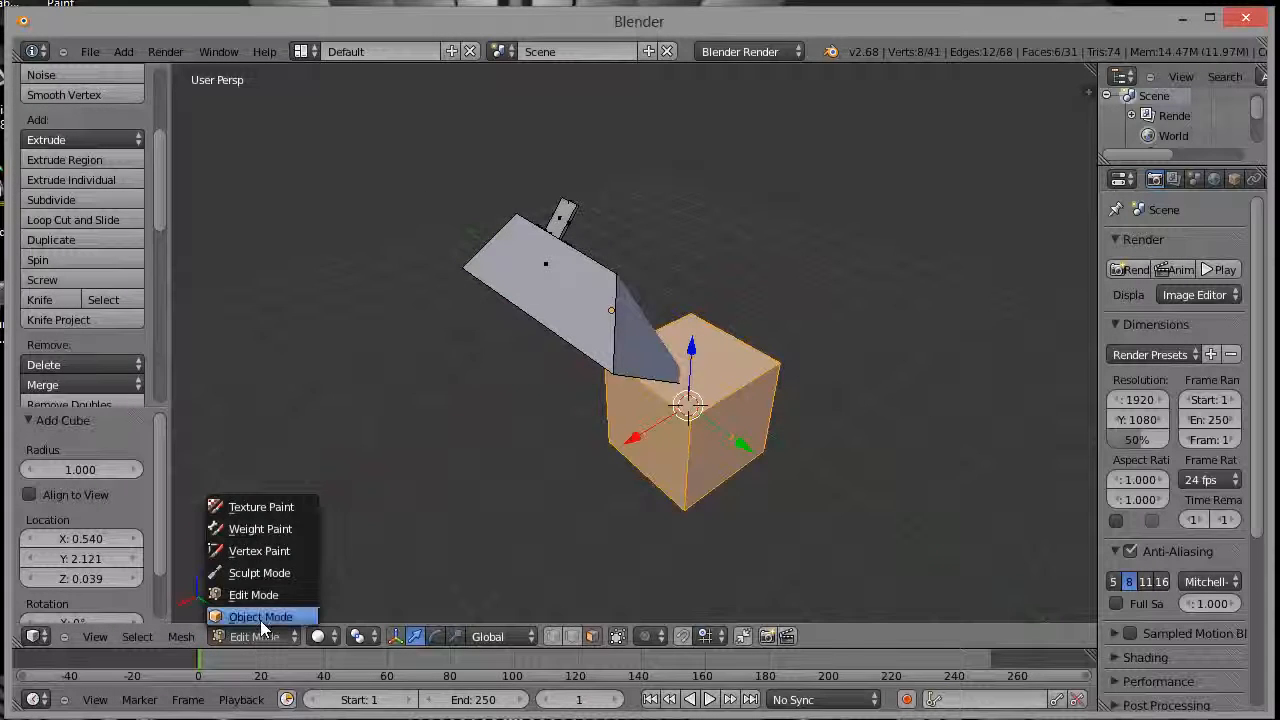
{"action": "left_click", "coordinate": [260, 617]}
{"action": "mouse_move", "coordinate": [612, 245]}
{"action": "left_mouse_down"}
{"action": "mouse_move", "coordinate": [603, 206]}
{"action": "mouse_move", "coordinate": [612, 256]}
{"action": "left_mouse_up"}
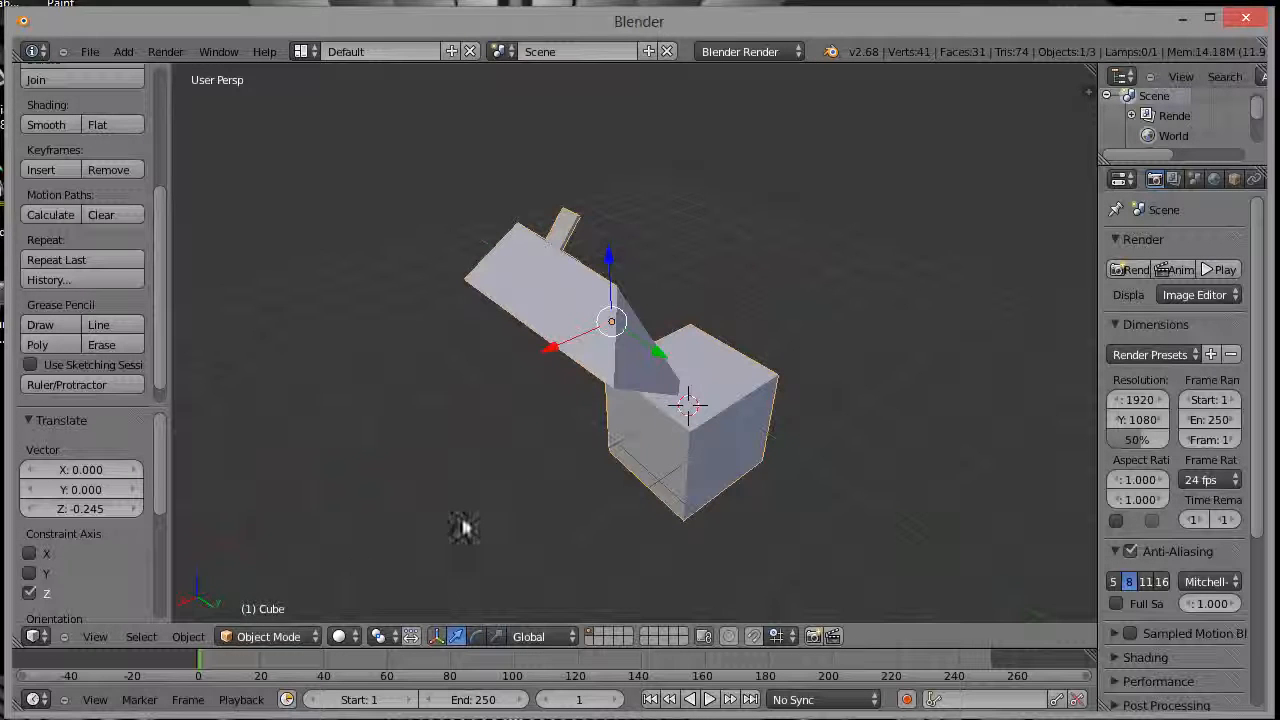
- Return to Edit Mode and delete the faces of the added cube
{"action": "left_click", "coordinate": [295, 638]}
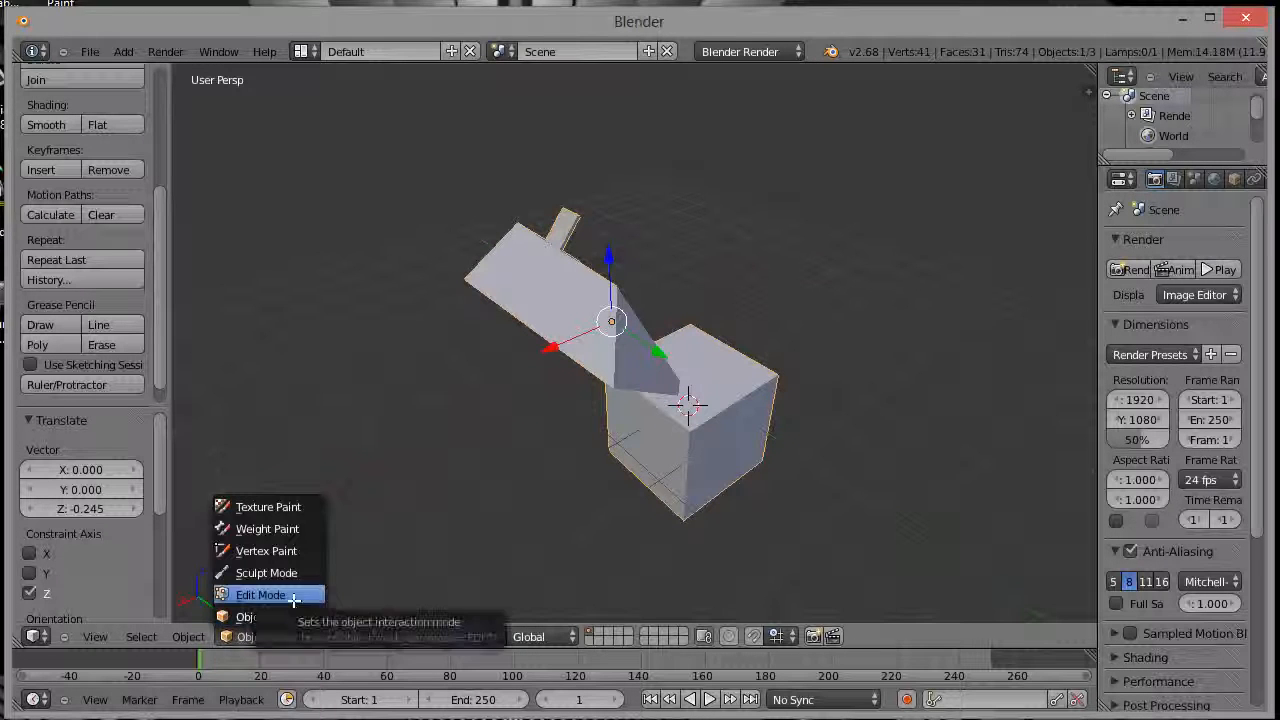
{"action": "left_click", "coordinate": [288, 595]}
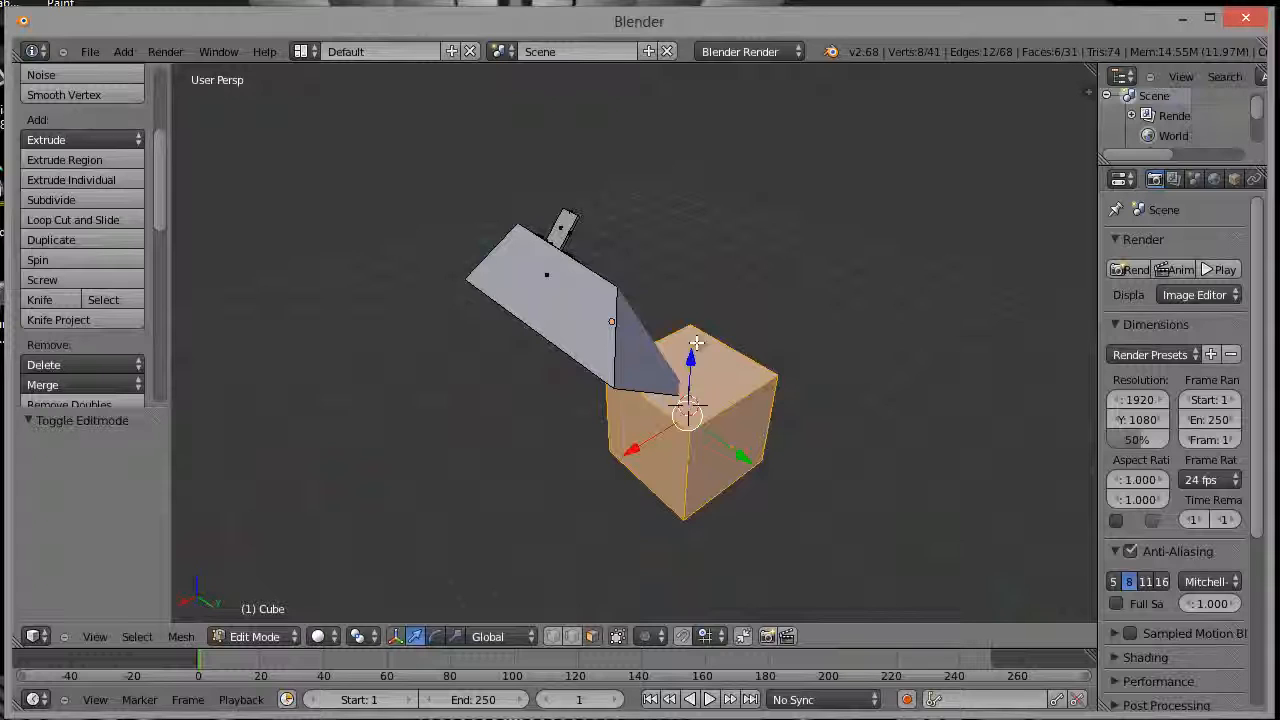
{"action": "key", "text": "x"}
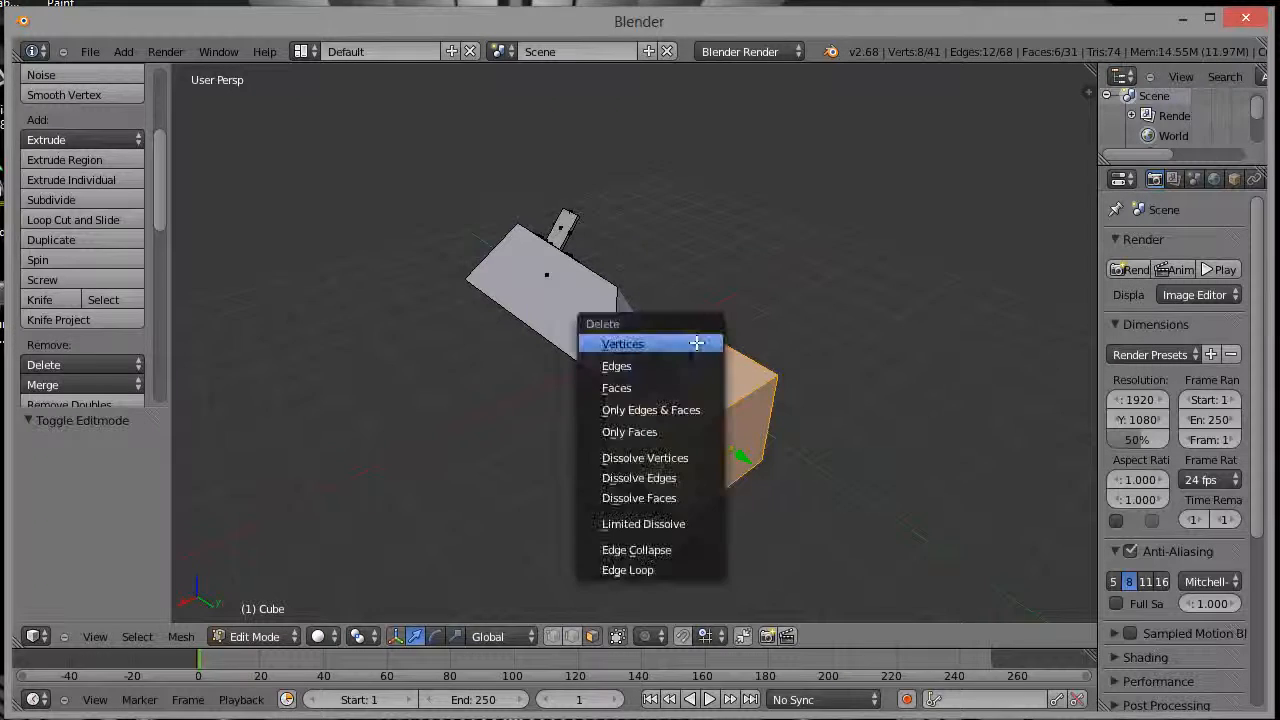
{"action": "left_click", "coordinate": [640, 388]}
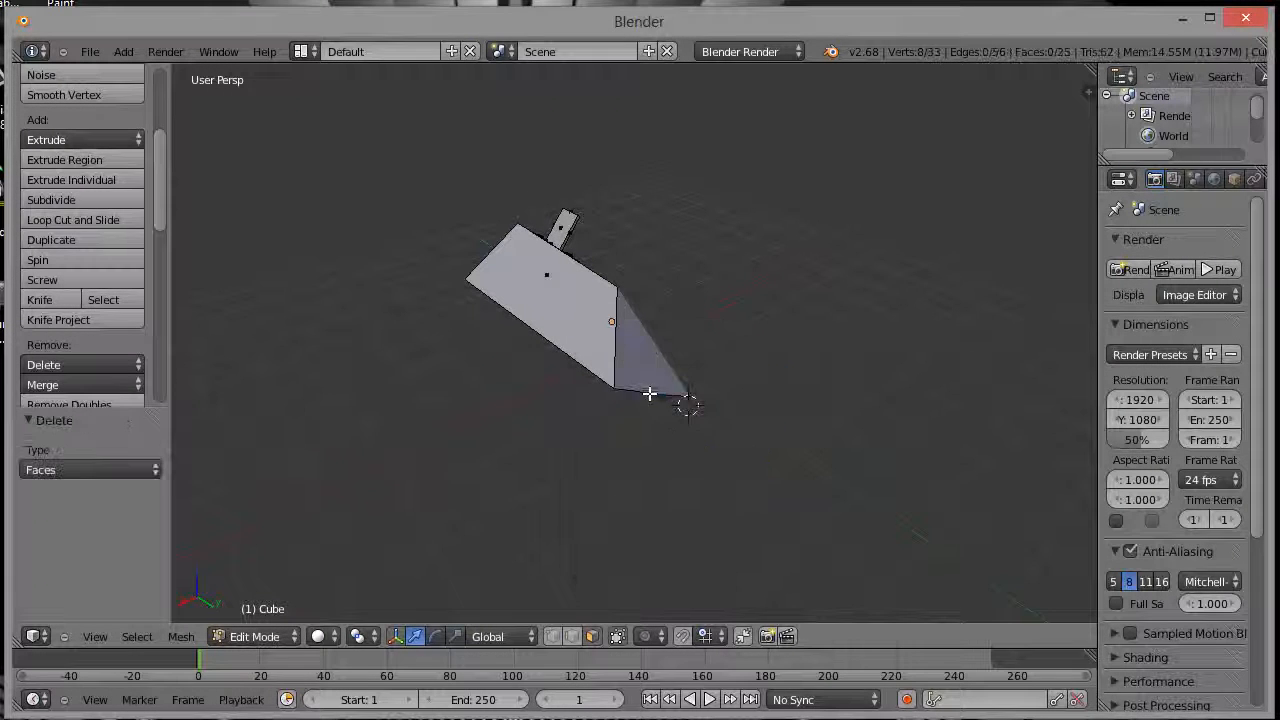
- In Object Mode, add a cube as a separate object and move it beside the original, lowering it about 1.700 along Z
{"action": "left_click", "coordinate": [294, 637]}
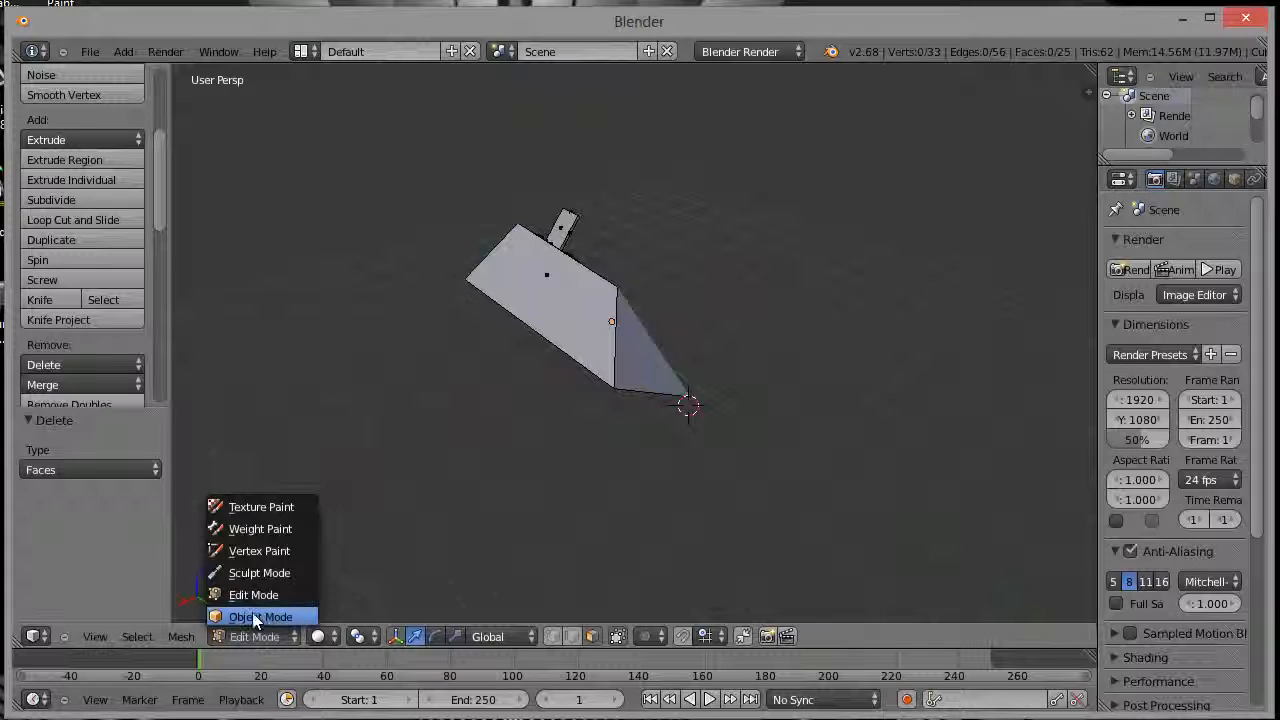
{"action": "left_click", "coordinate": [252, 616]}
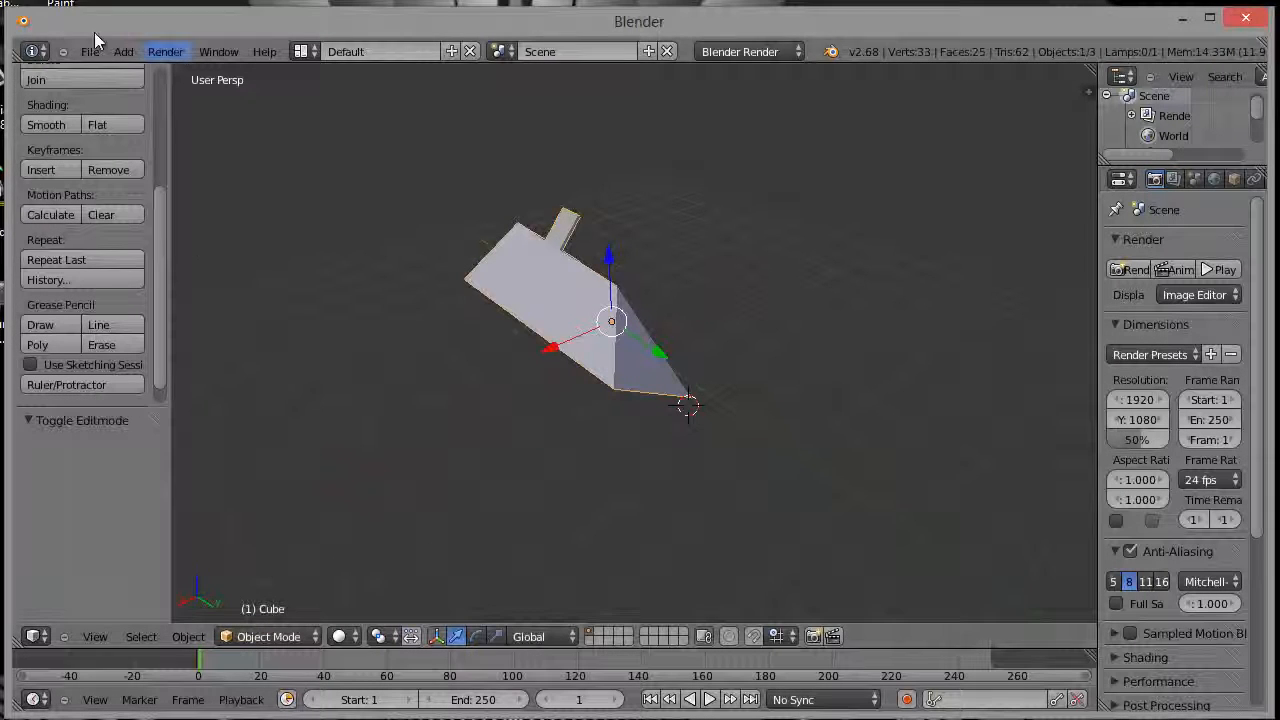
{"action": "left_click", "coordinate": [123, 51]}
{"action": "mouse_move", "coordinate": [172, 74]}
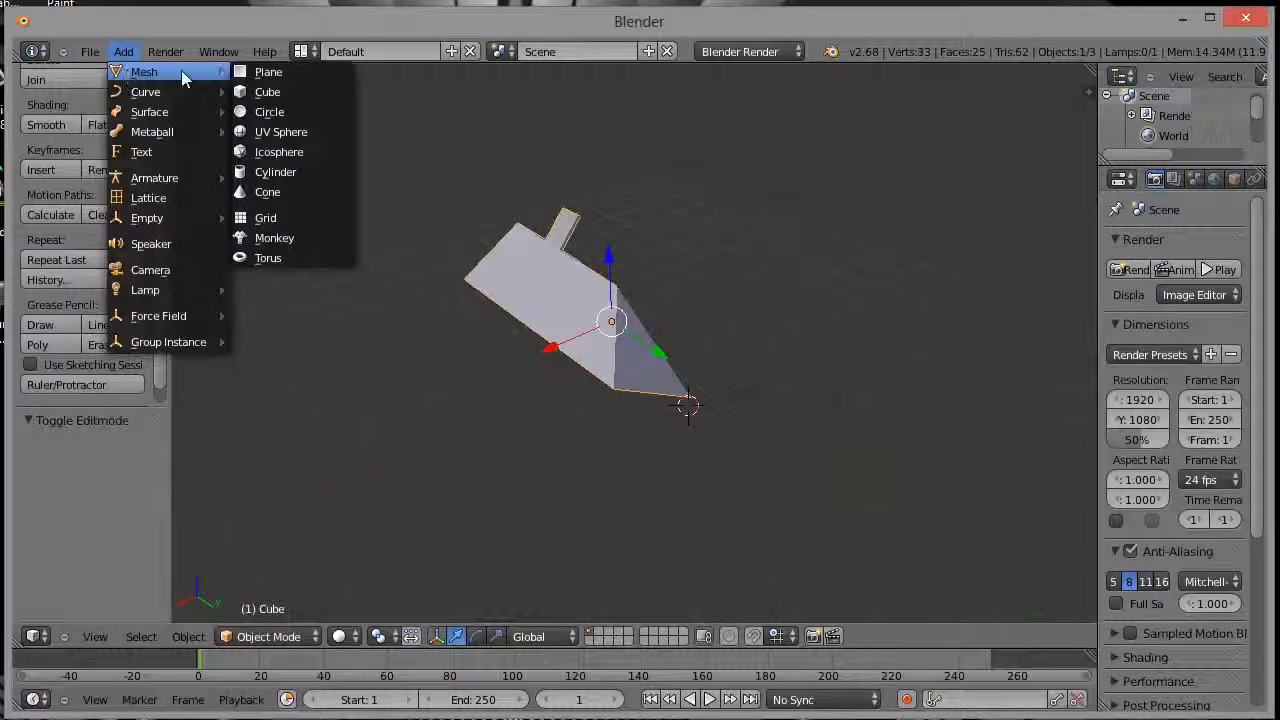
{"action": "left_click", "coordinate": [262, 94]}
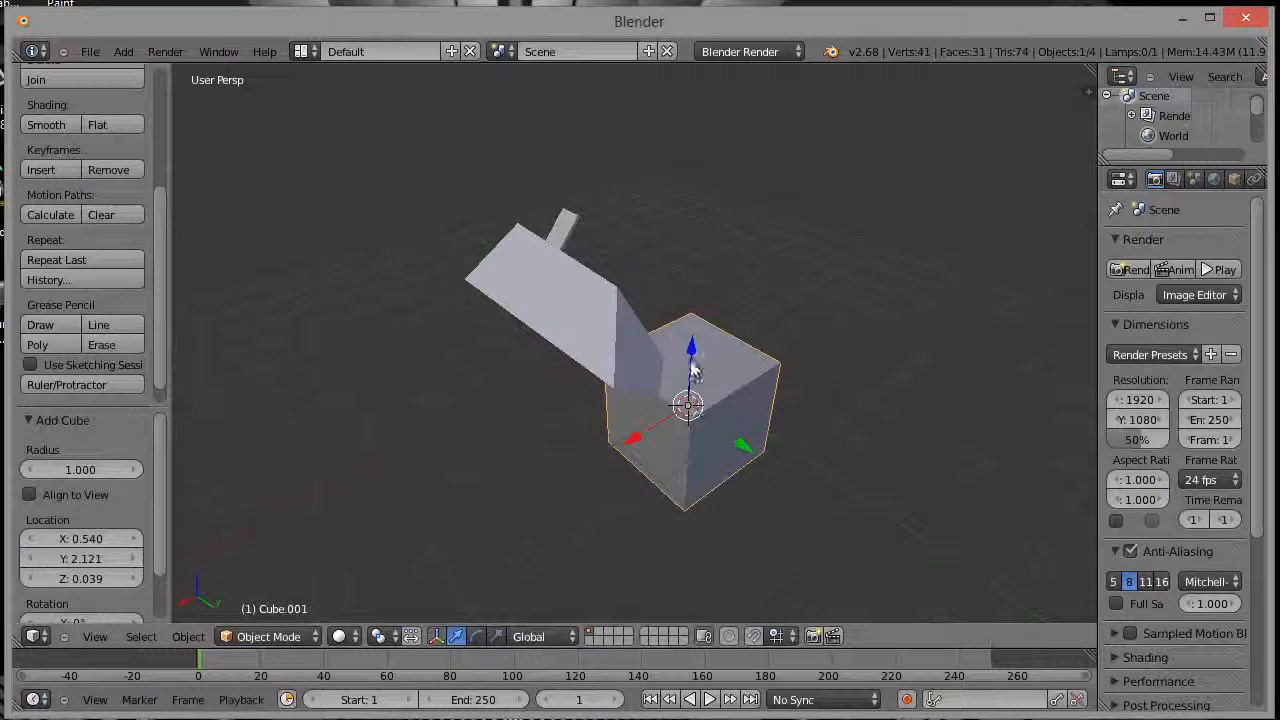
{"action": "left_click_drag", "start_coordinate": [686, 358], "coordinate": [824, 326]}
{"action": "left_click_drag", "start_coordinate": [780, 236], "coordinate": [761, 324]}
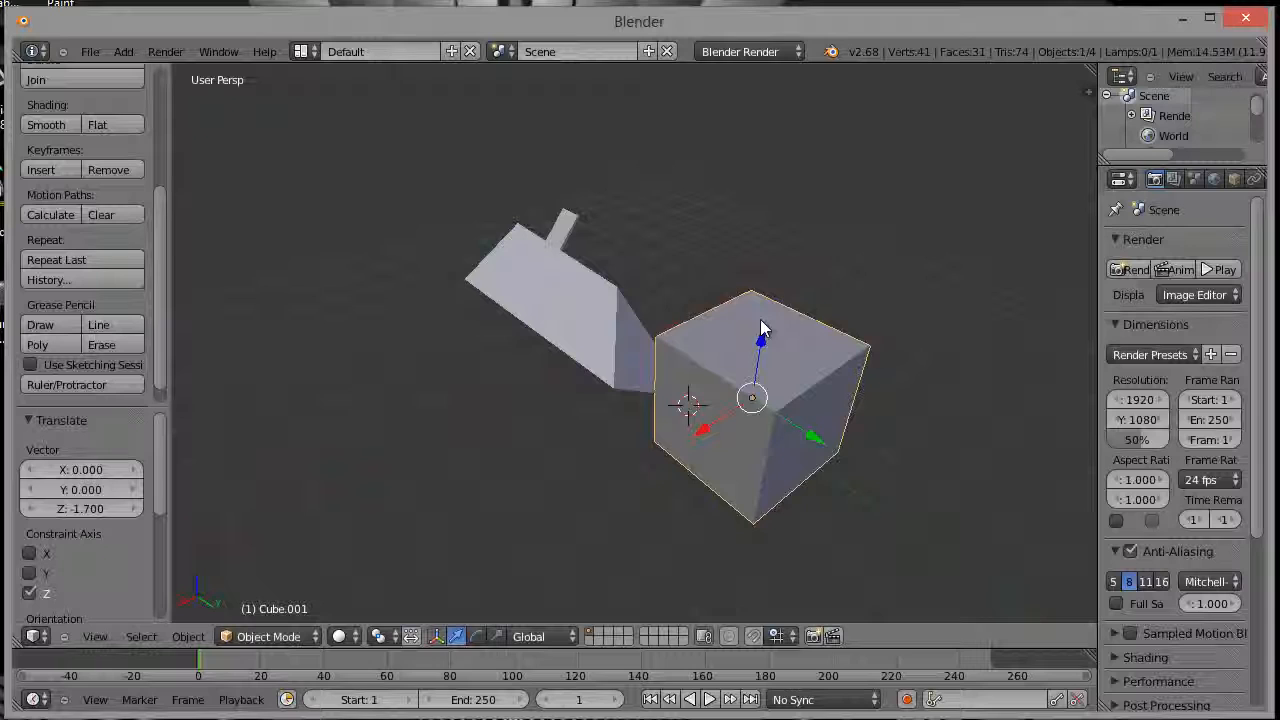
- Select the original object, reposition it independently with a final move of about 0.097 along Y, and select the new cube
{"action": "right_click", "coordinate": [597, 328]}
{"action": "mouse_move", "coordinate": [608, 257]}
{"action": "left_mouse_down"}
{"action": "mouse_move", "coordinate": [611, 213]}
{"action": "mouse_move", "coordinate": [609, 283]}
{"action": "mouse_move", "coordinate": [671, 309]}
{"action": "mouse_move", "coordinate": [625, 268]}
{"action": "left_mouse_up"}
{"action": "left_click_drag", "start_coordinate": [587, 205], "coordinate": [543, 325]}
{"action": "left_click_drag", "start_coordinate": [643, 325], "coordinate": [650, 332]}
{"action": "middle_click_drag", "start_coordinate": [943, 451], "coordinate": [686, 457]}
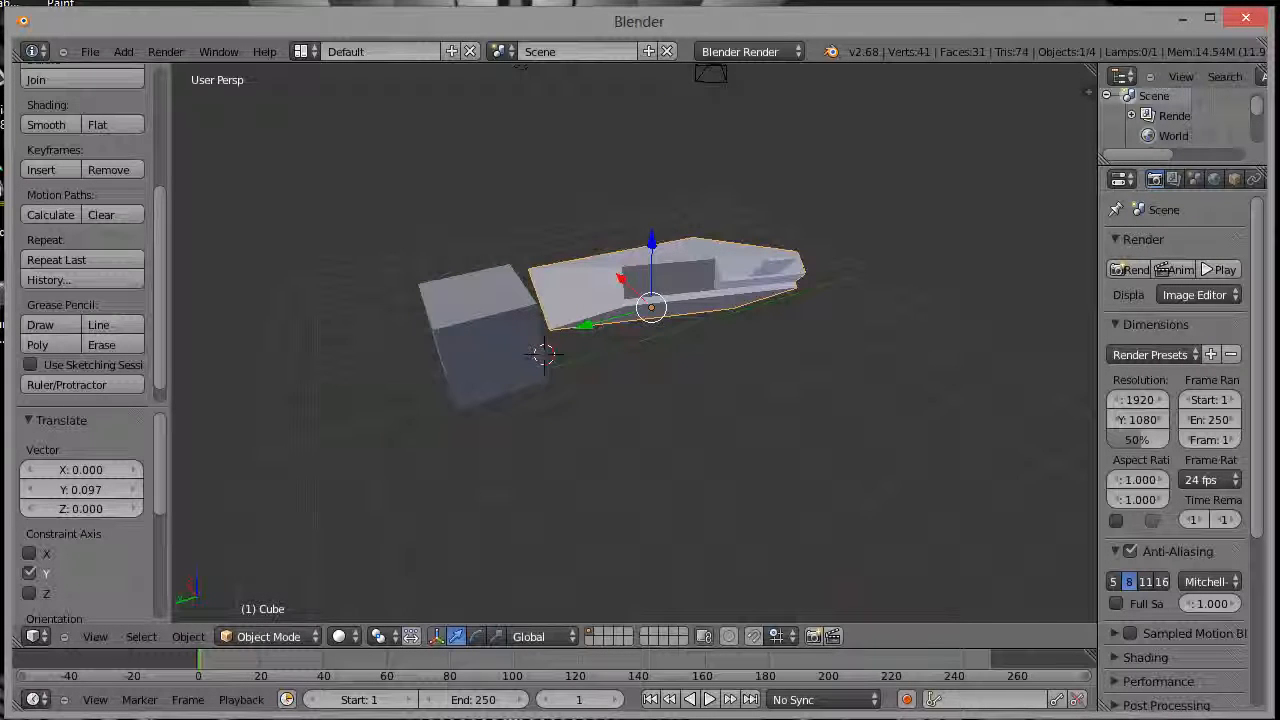
{"action": "right_click", "coordinate": [504, 323]}
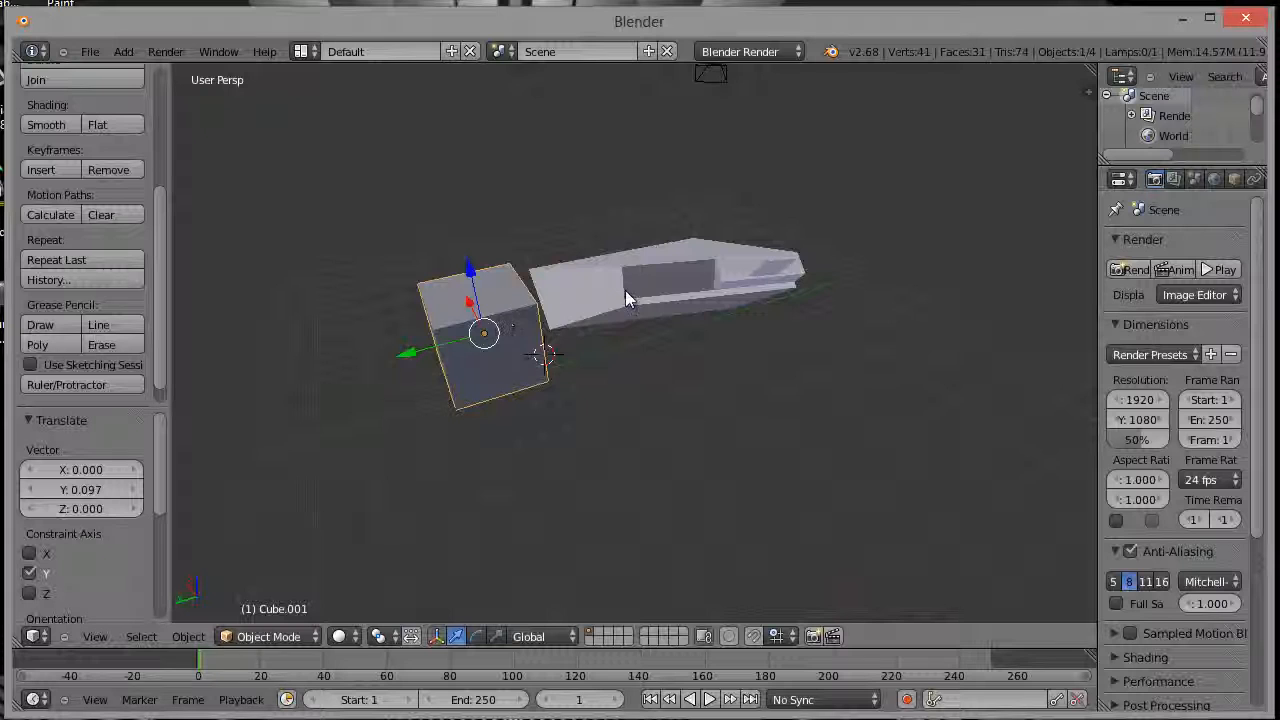
- Select the separately added cube in Object Mode and delete it from the scene
{"action": "right_click", "coordinate": [691, 273]}
{"action": "middle_click_drag", "start_coordinate": [662, 277], "coordinate": [670, 278]}
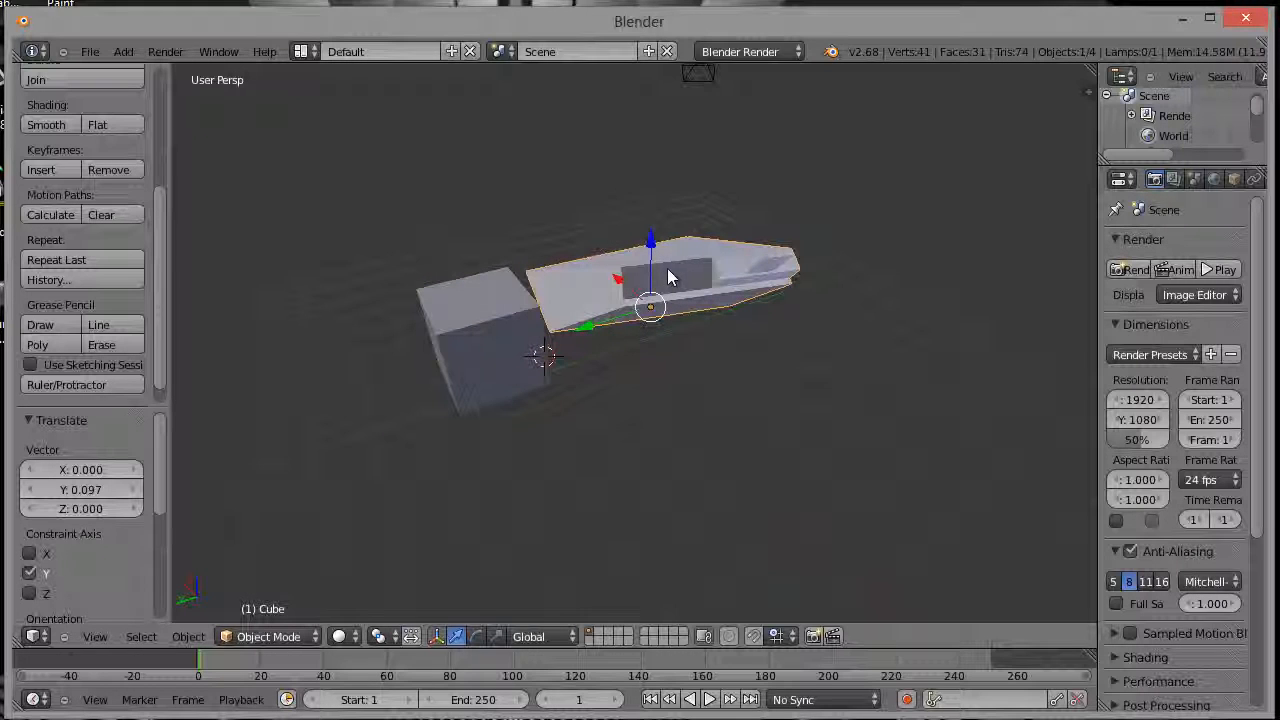
{"action": "right_click", "coordinate": [511, 338]}
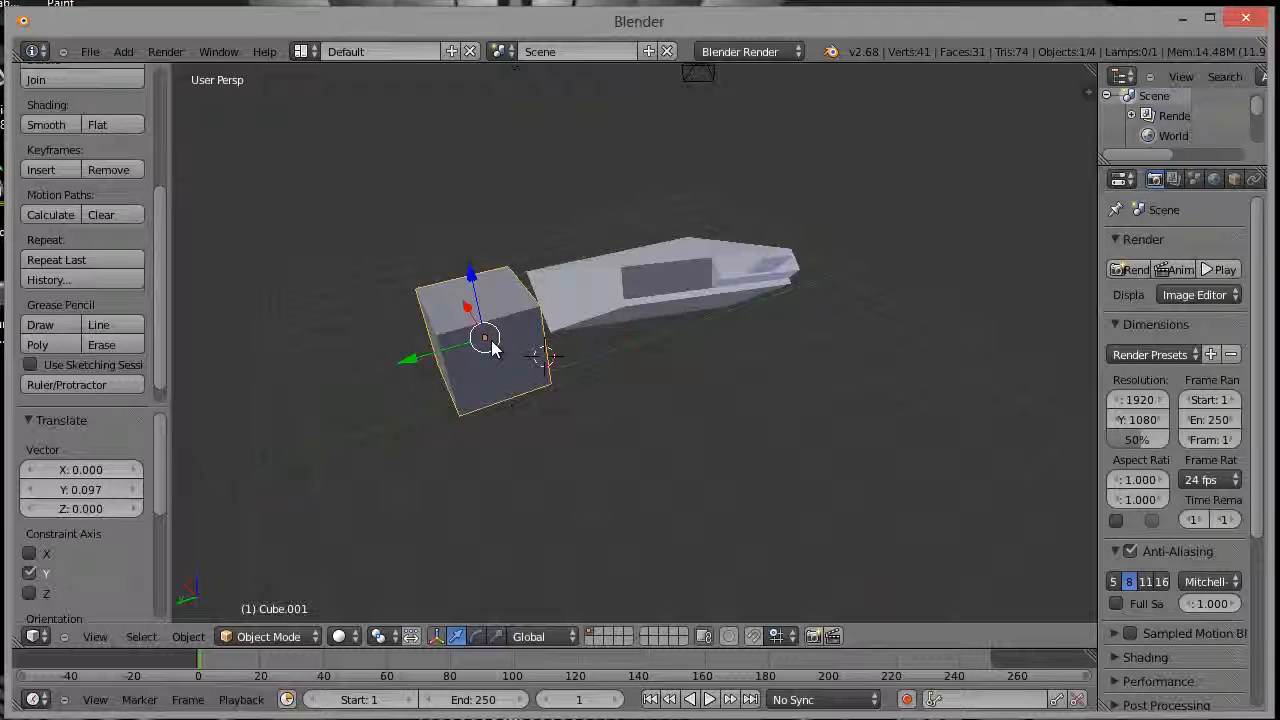
{"action": "key", "text": "x"}
{"action": "left_click", "coordinate": [491, 347]}
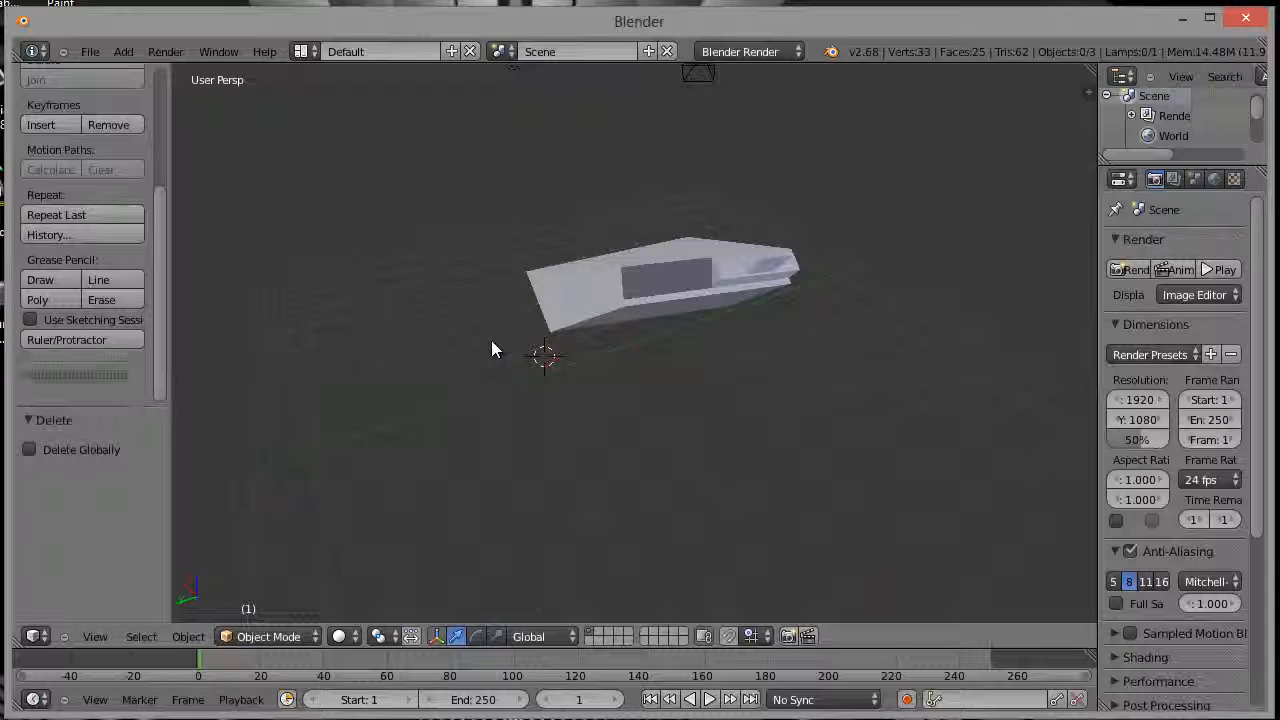
- Select the original reshaped object and delete it, leaving no meshes in the scene
{"action": "key", "text": "ctrl+z"}
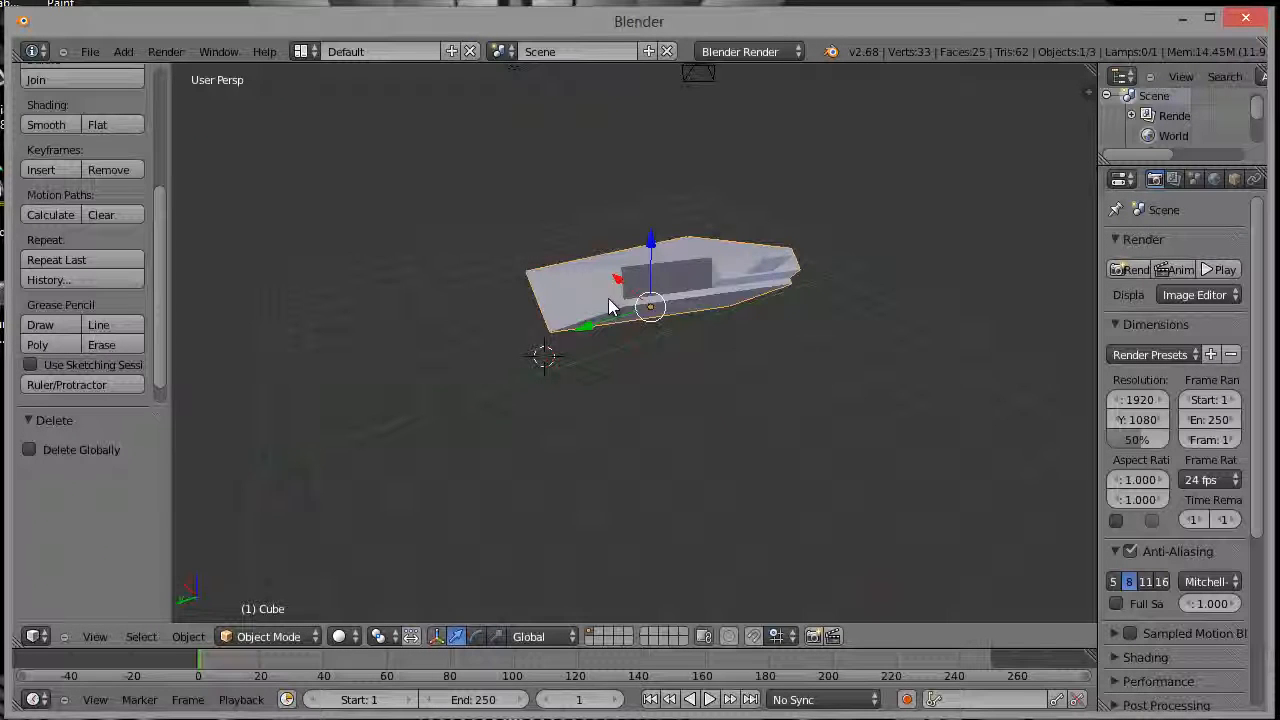
{"action": "key", "text": "x"}
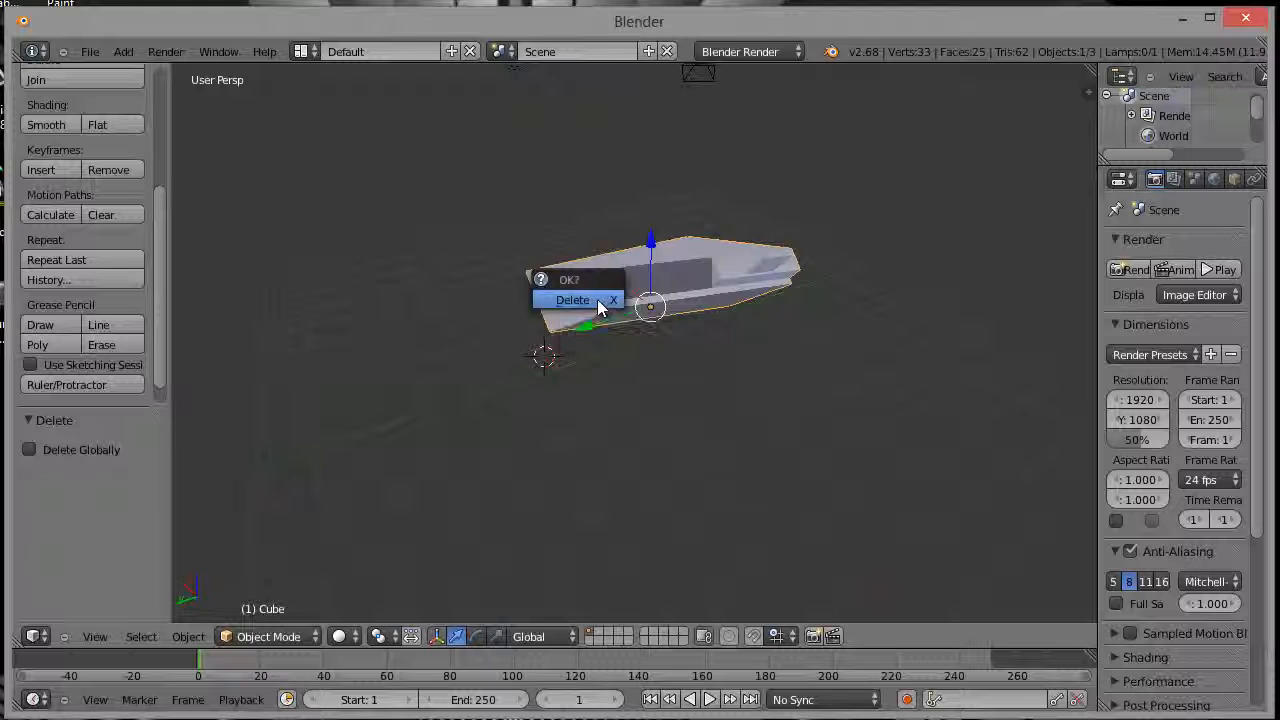
{"action": "left_click", "coordinate": [600, 302]}
- Place the 3D cursor at the crossing of the grid's red and green axis lines, near the scene's origin
{"action": "left_click", "coordinate": [632, 350]}
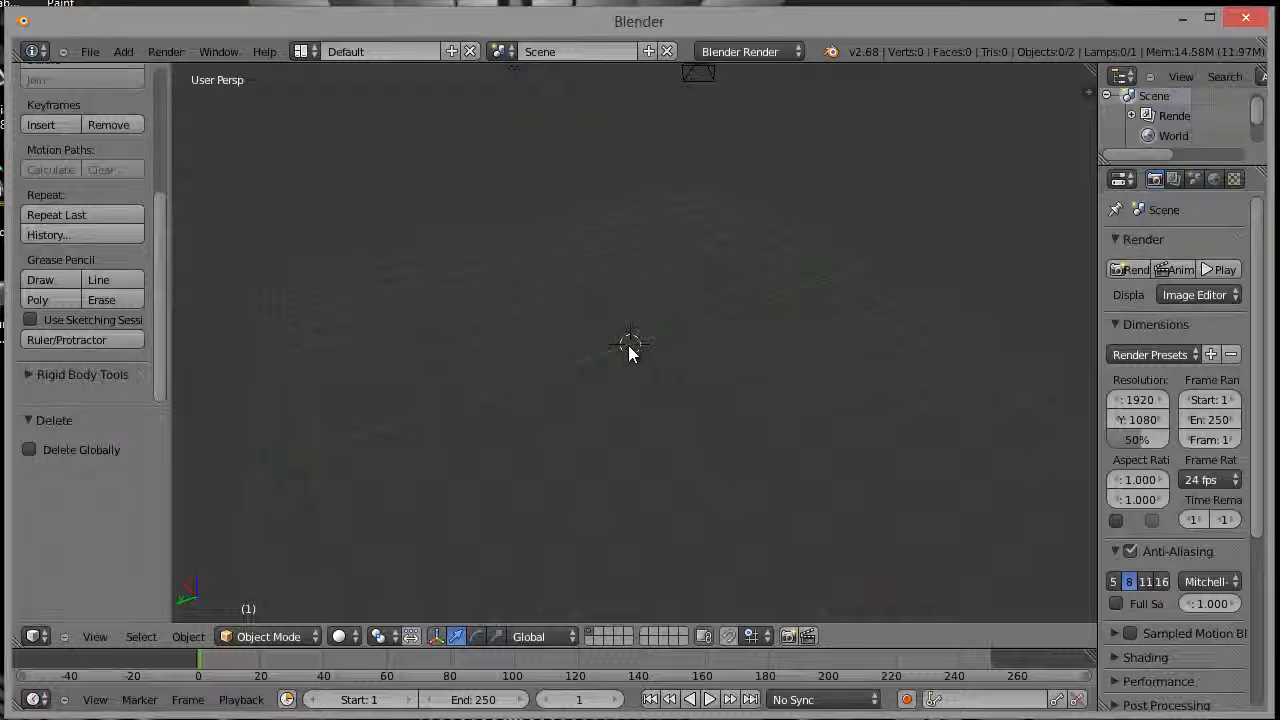
{"action": "middle_click_drag", "start_coordinate": [623, 377], "coordinate": [655, 368]}
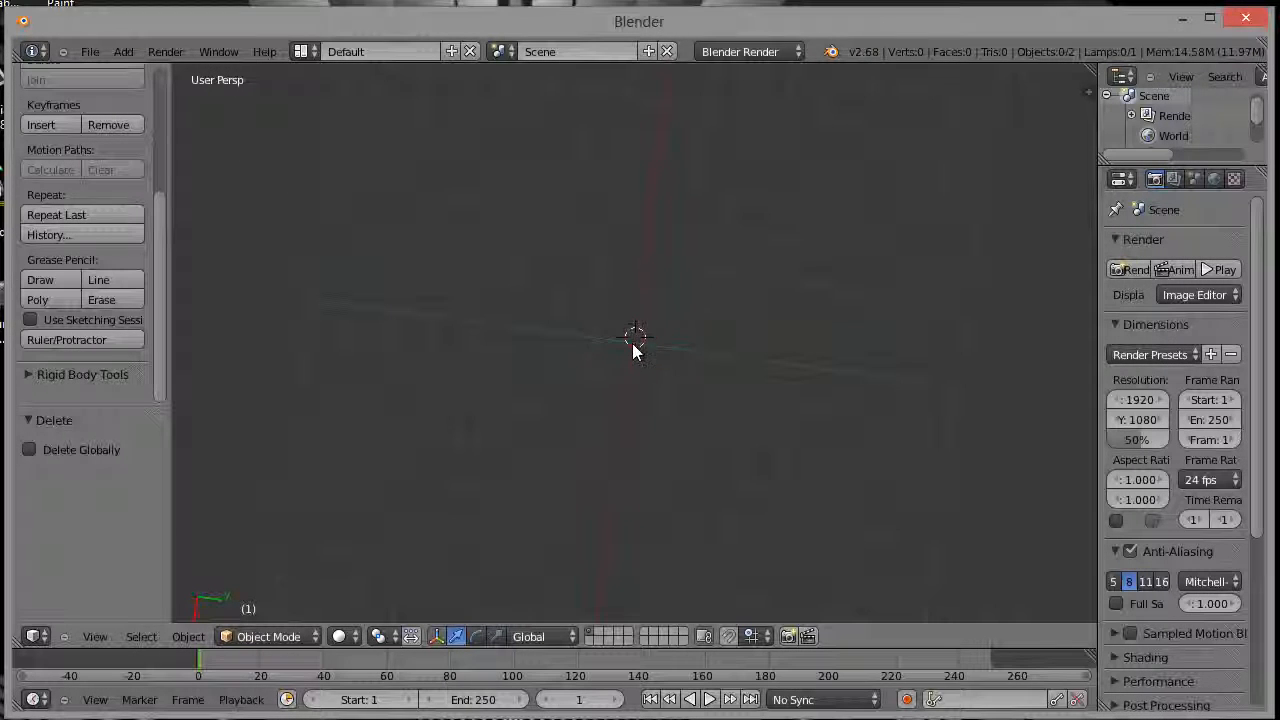
{"action": "left_click", "coordinate": [633, 343]}
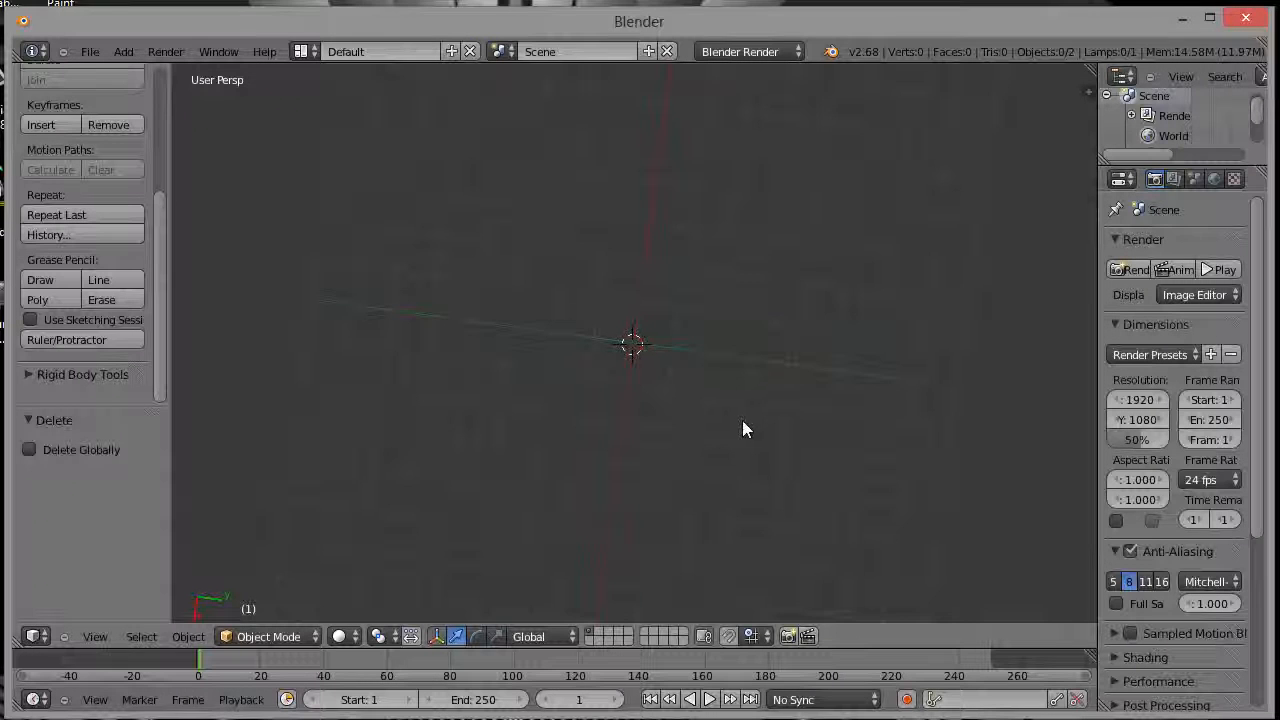
{"action": "middle_click_drag", "start_coordinate": [743, 429], "coordinate": [613, 322]}
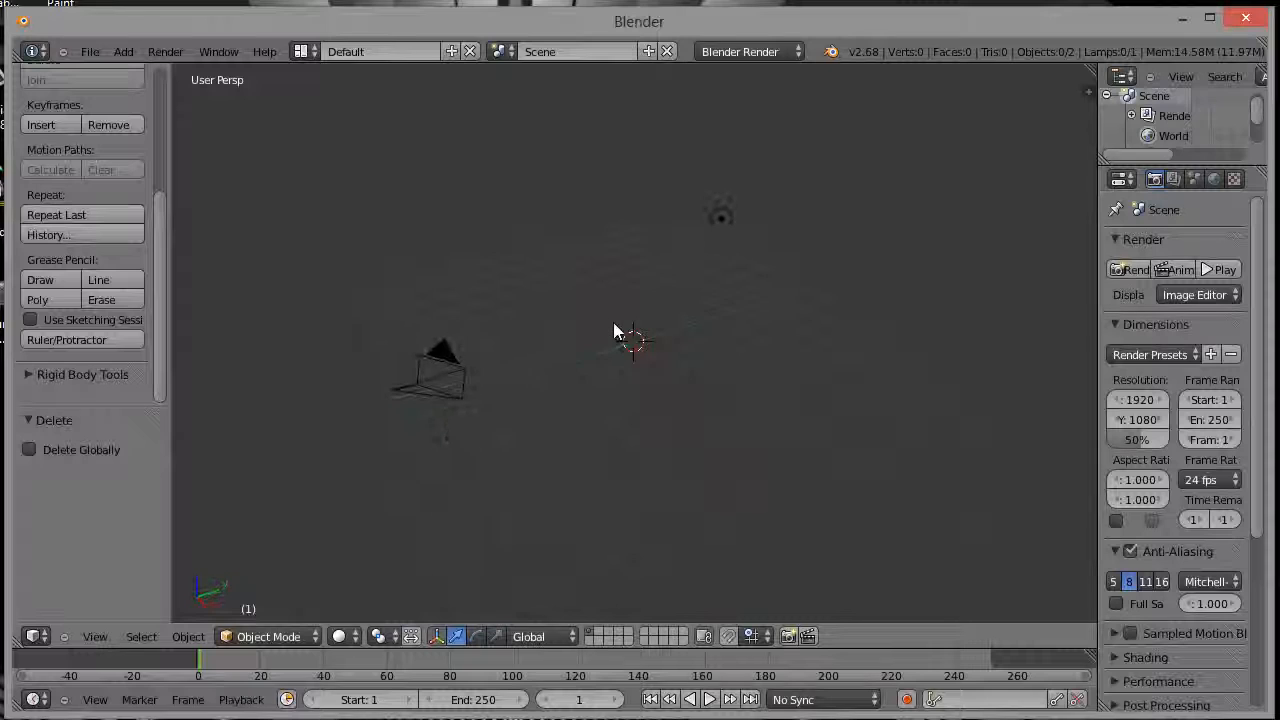